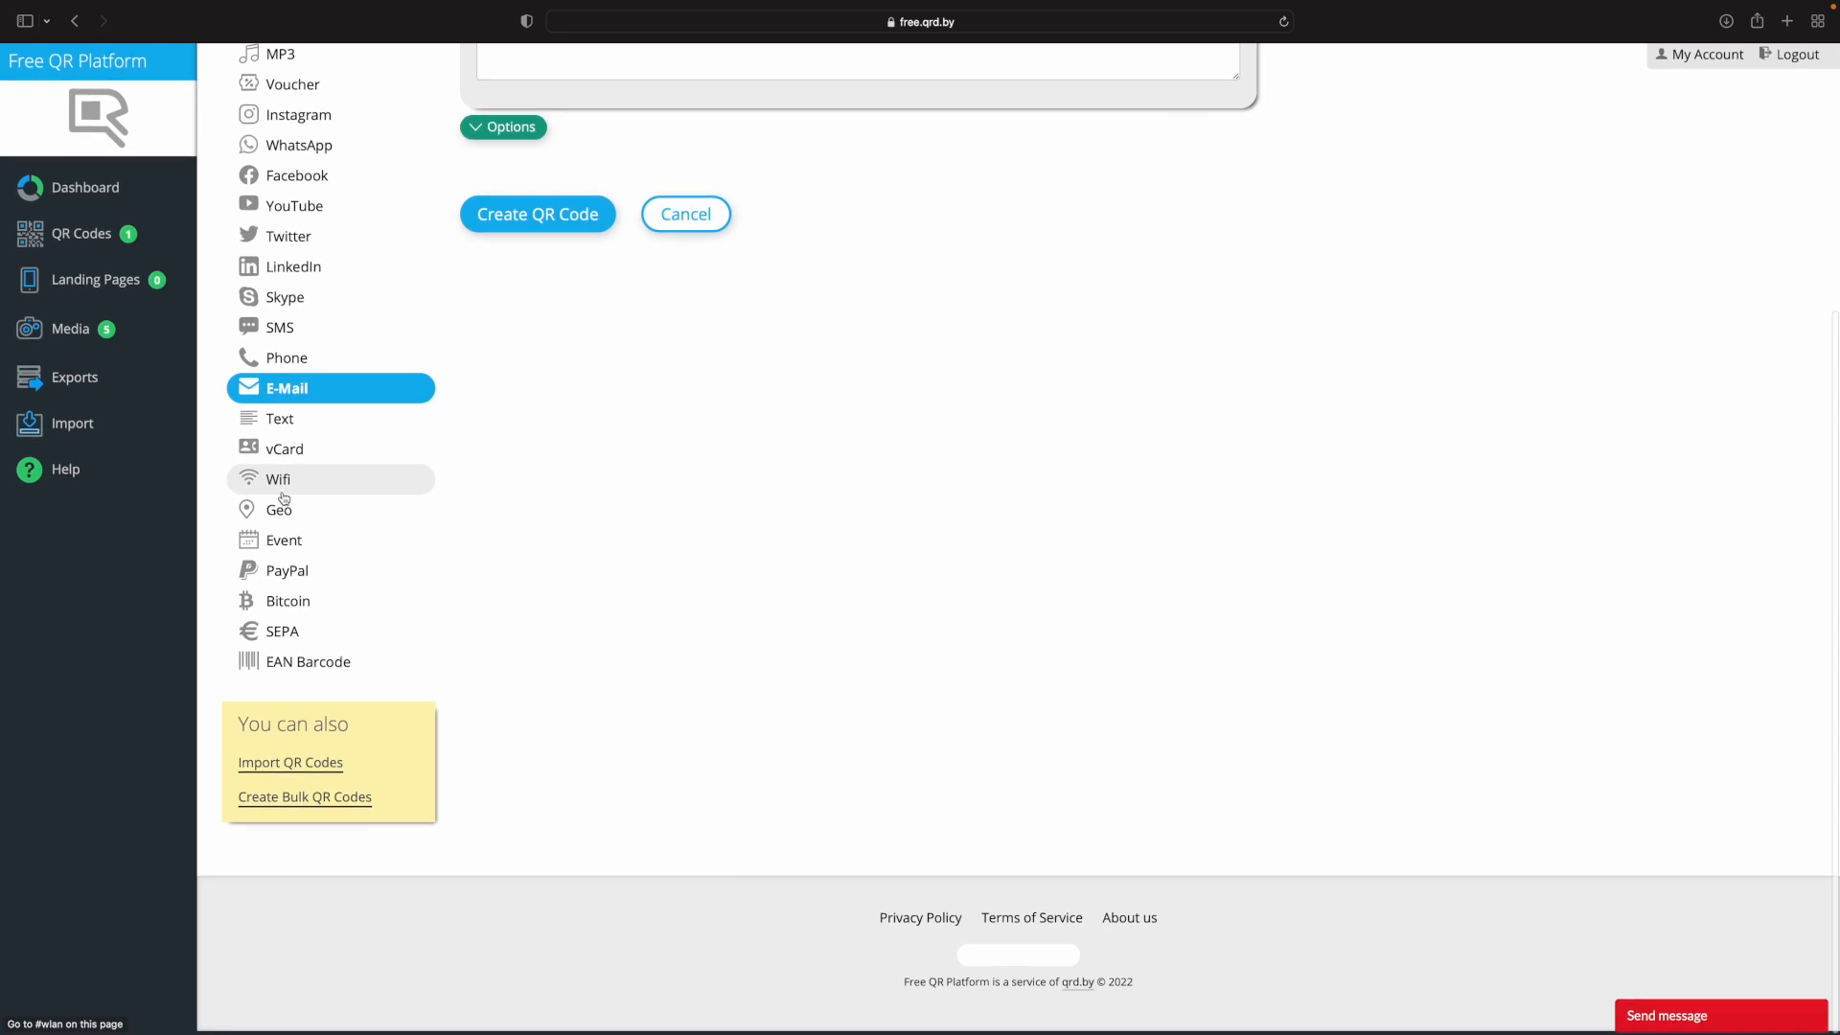
Choose MP3 as the type of QR code to generate.
scroll(283, 498, "up", 1)
scroll(283, 497, "up", 5)
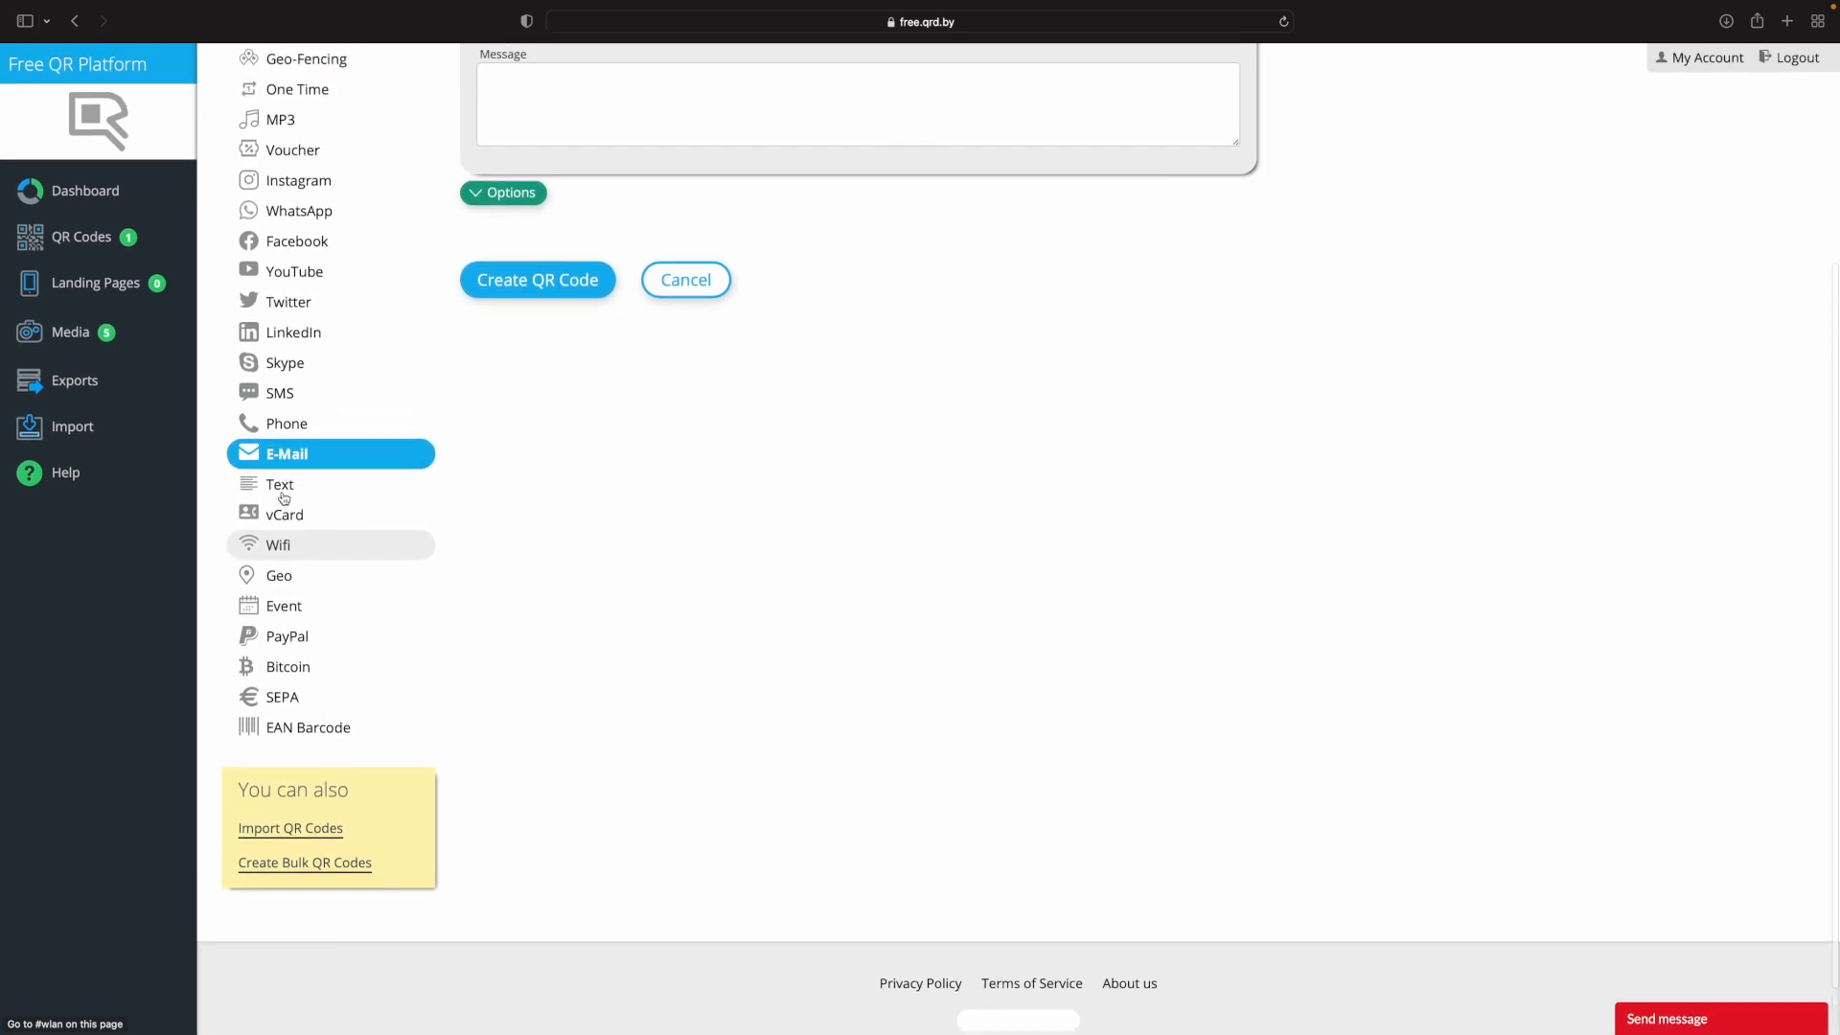
scroll(283, 497, "up", 3)
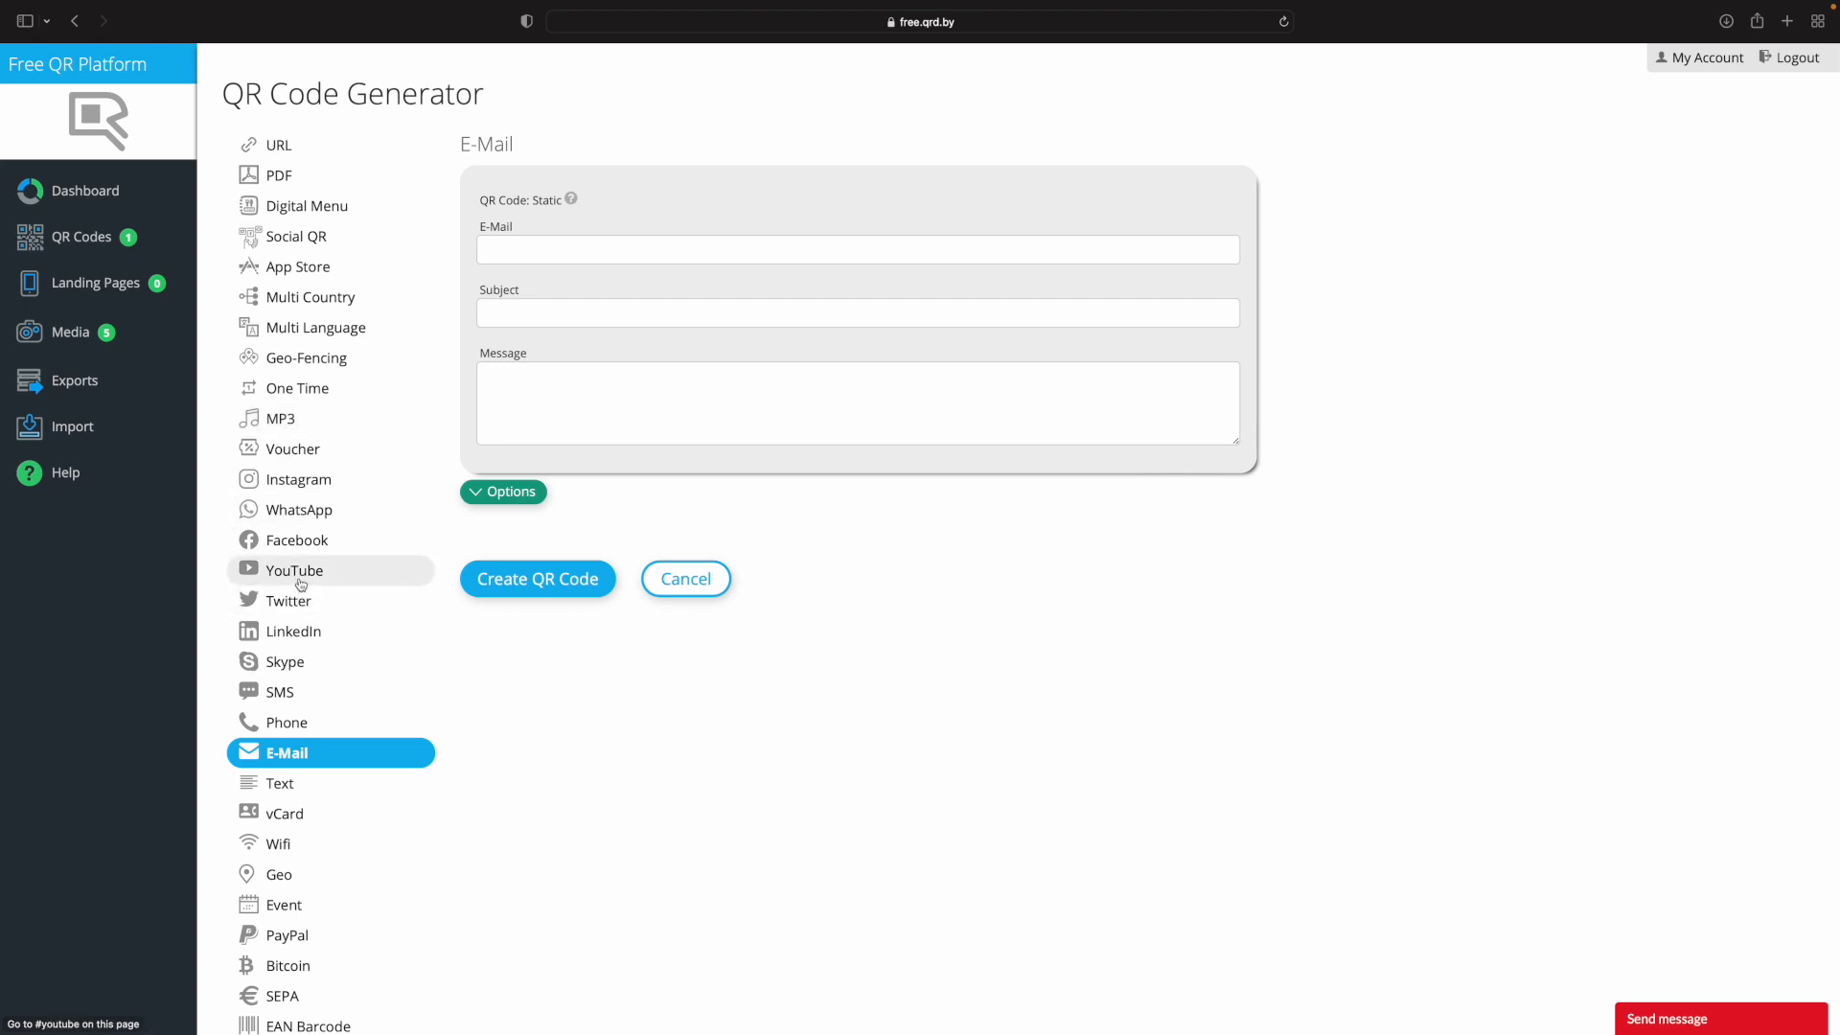
left_click(280, 421)
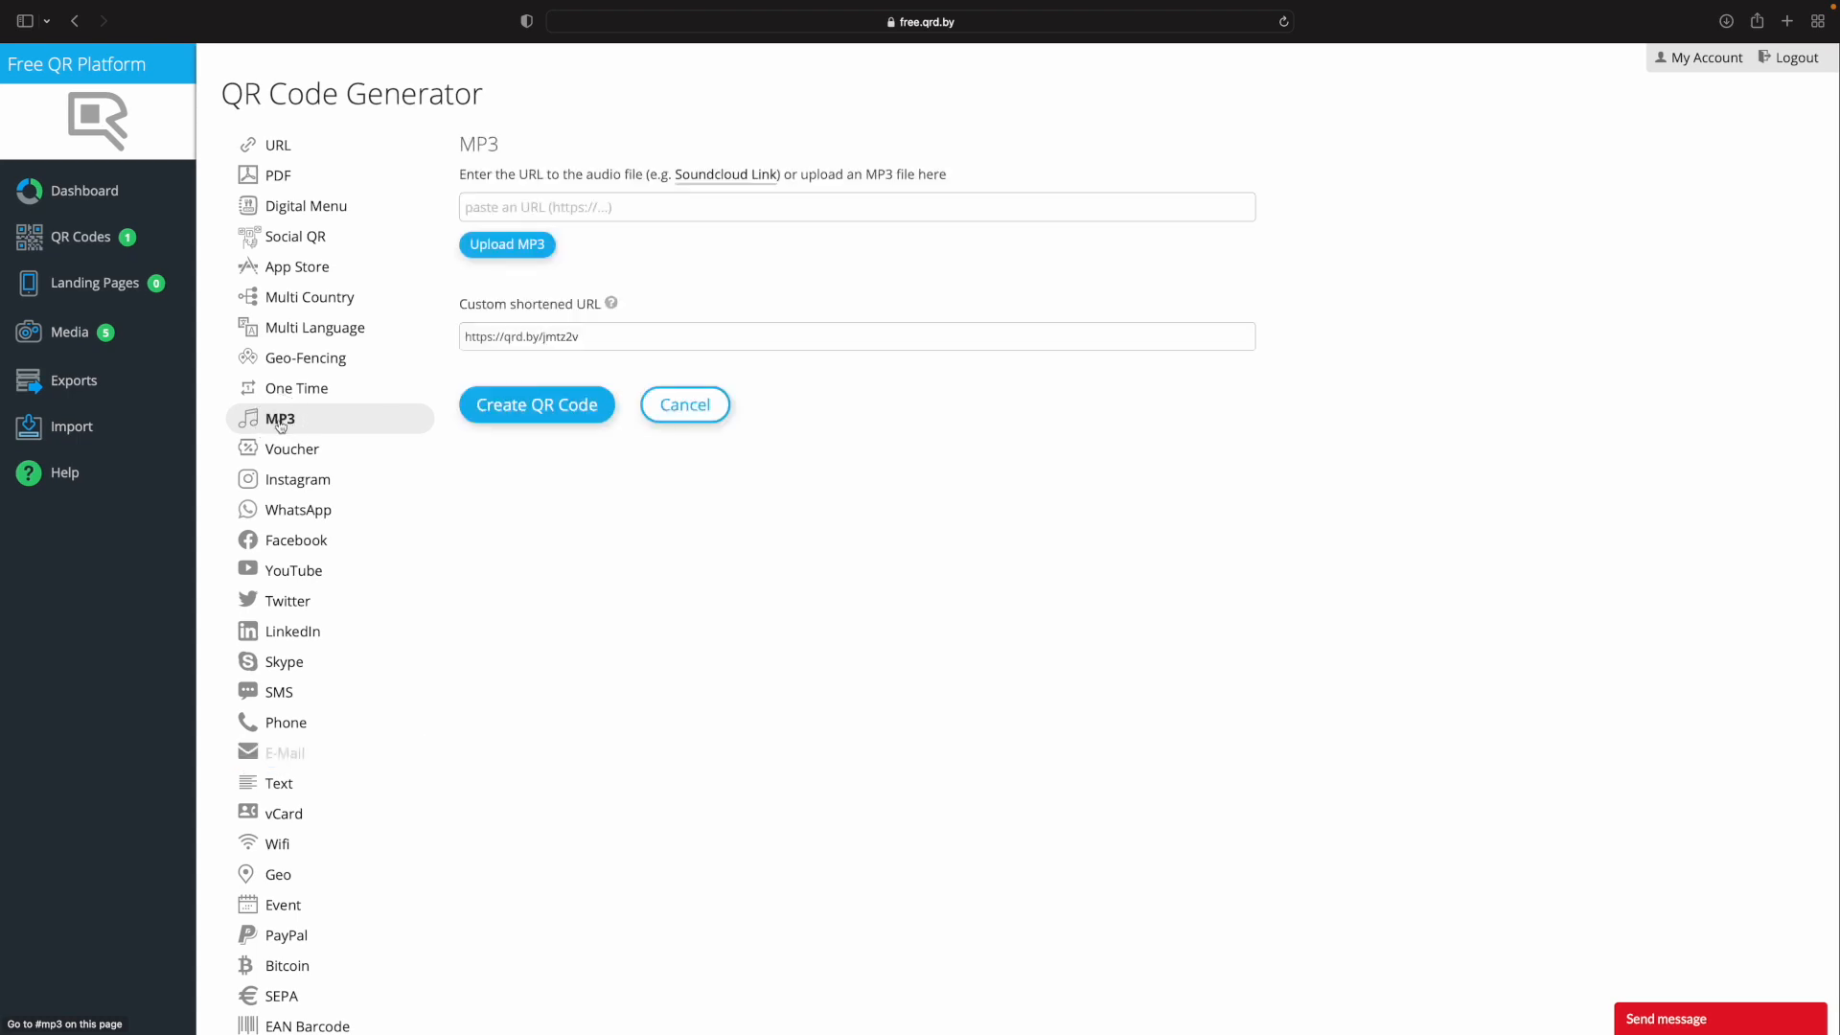
left_click(378, 427)
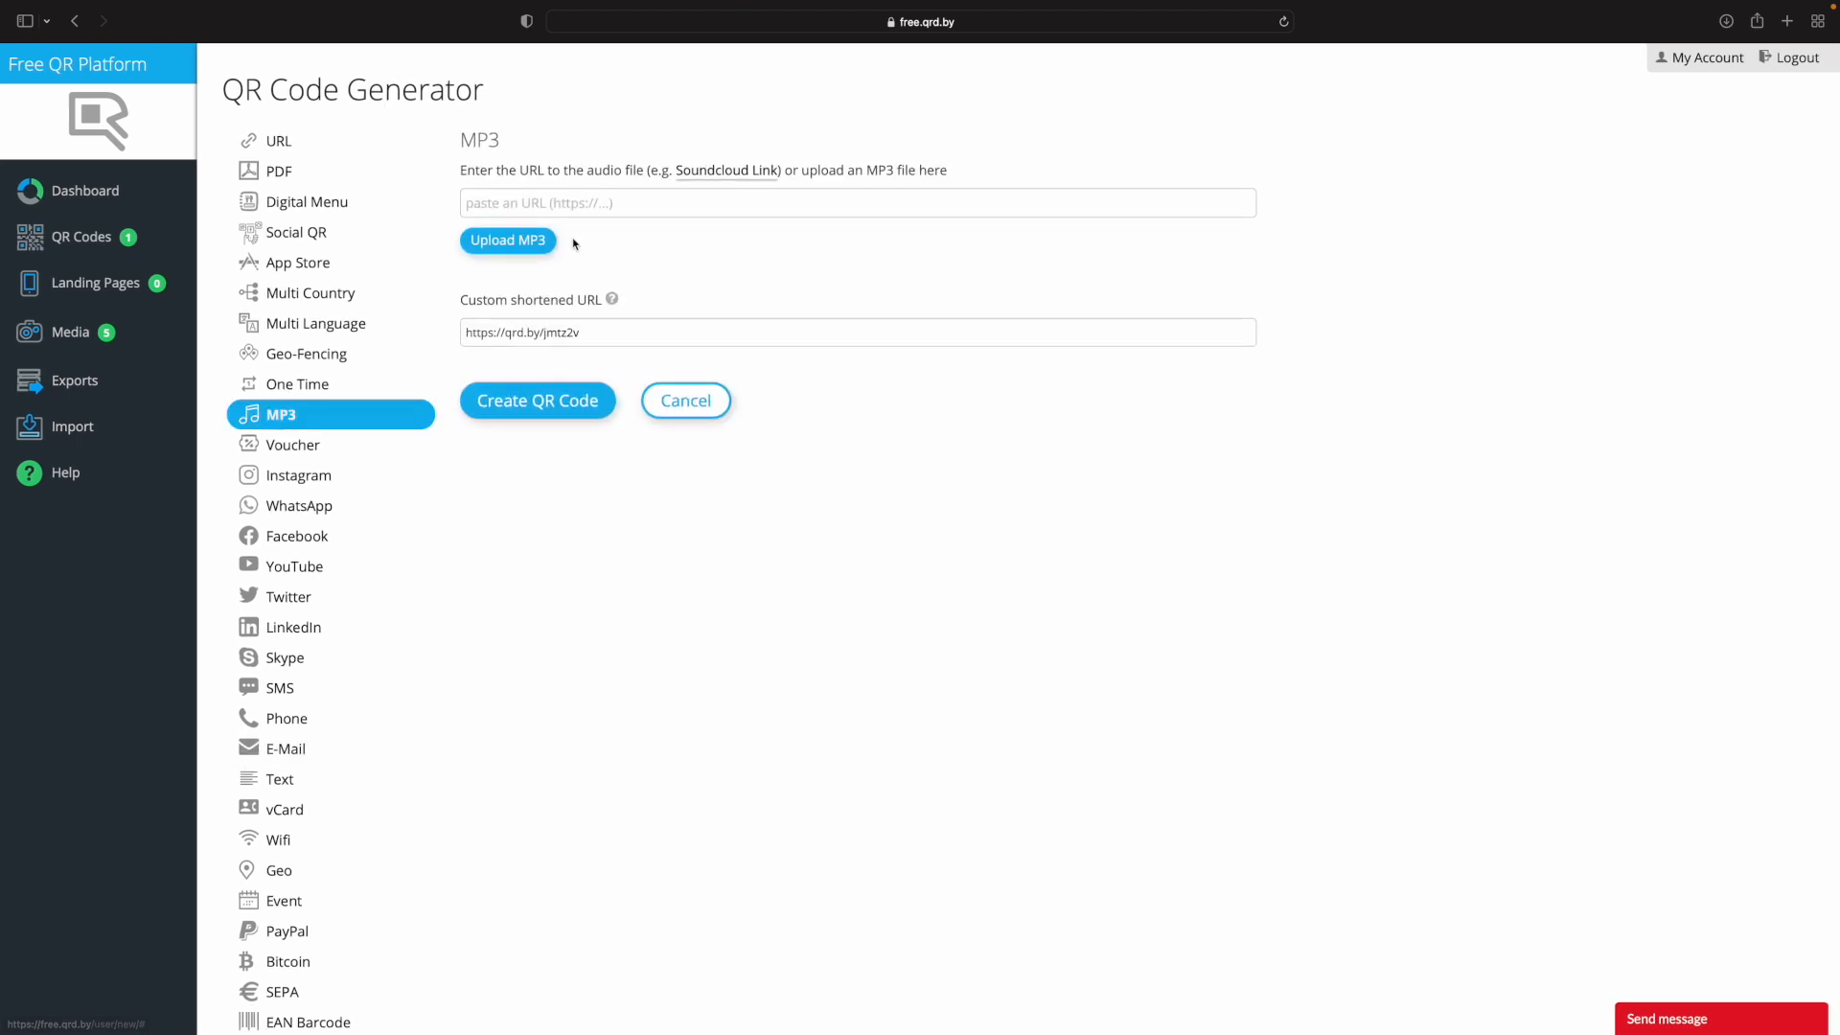
Upload the audio file 2.mp3 from Downloads to the MP3 media library.
left_click(518, 243)
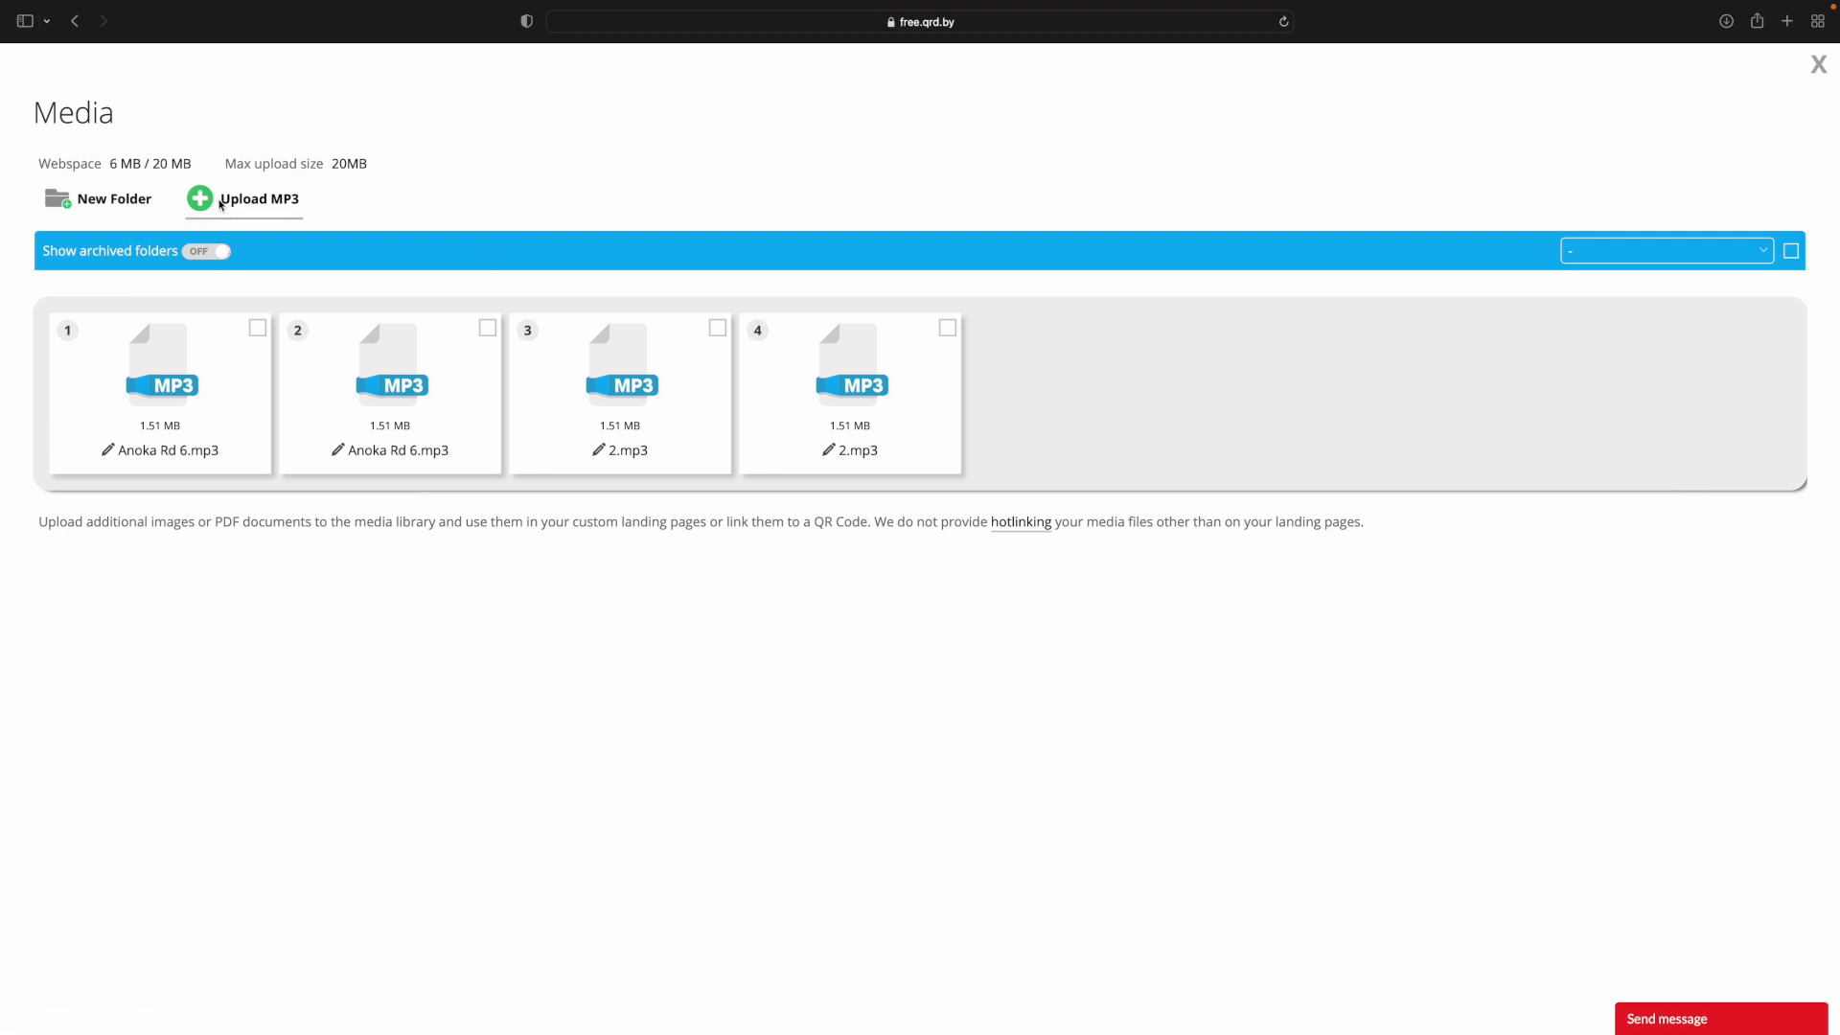
left_click(231, 198)
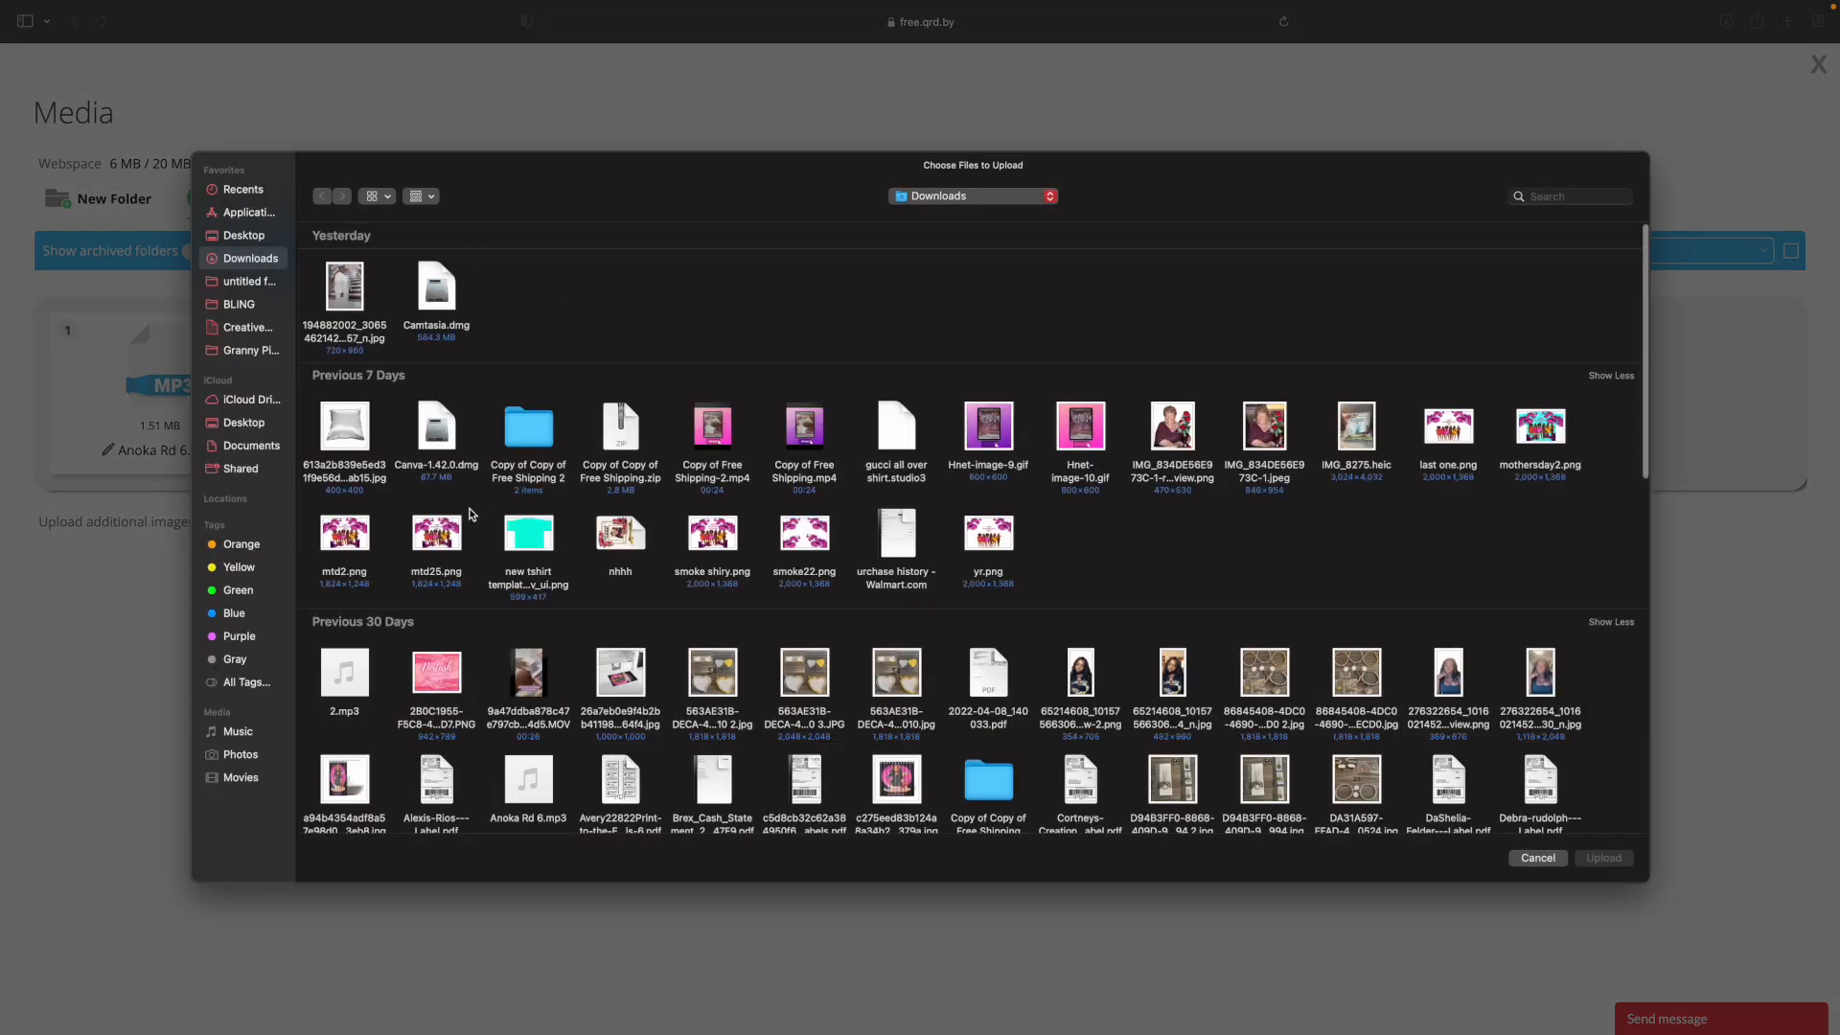
scroll(471, 511, "down", 2)
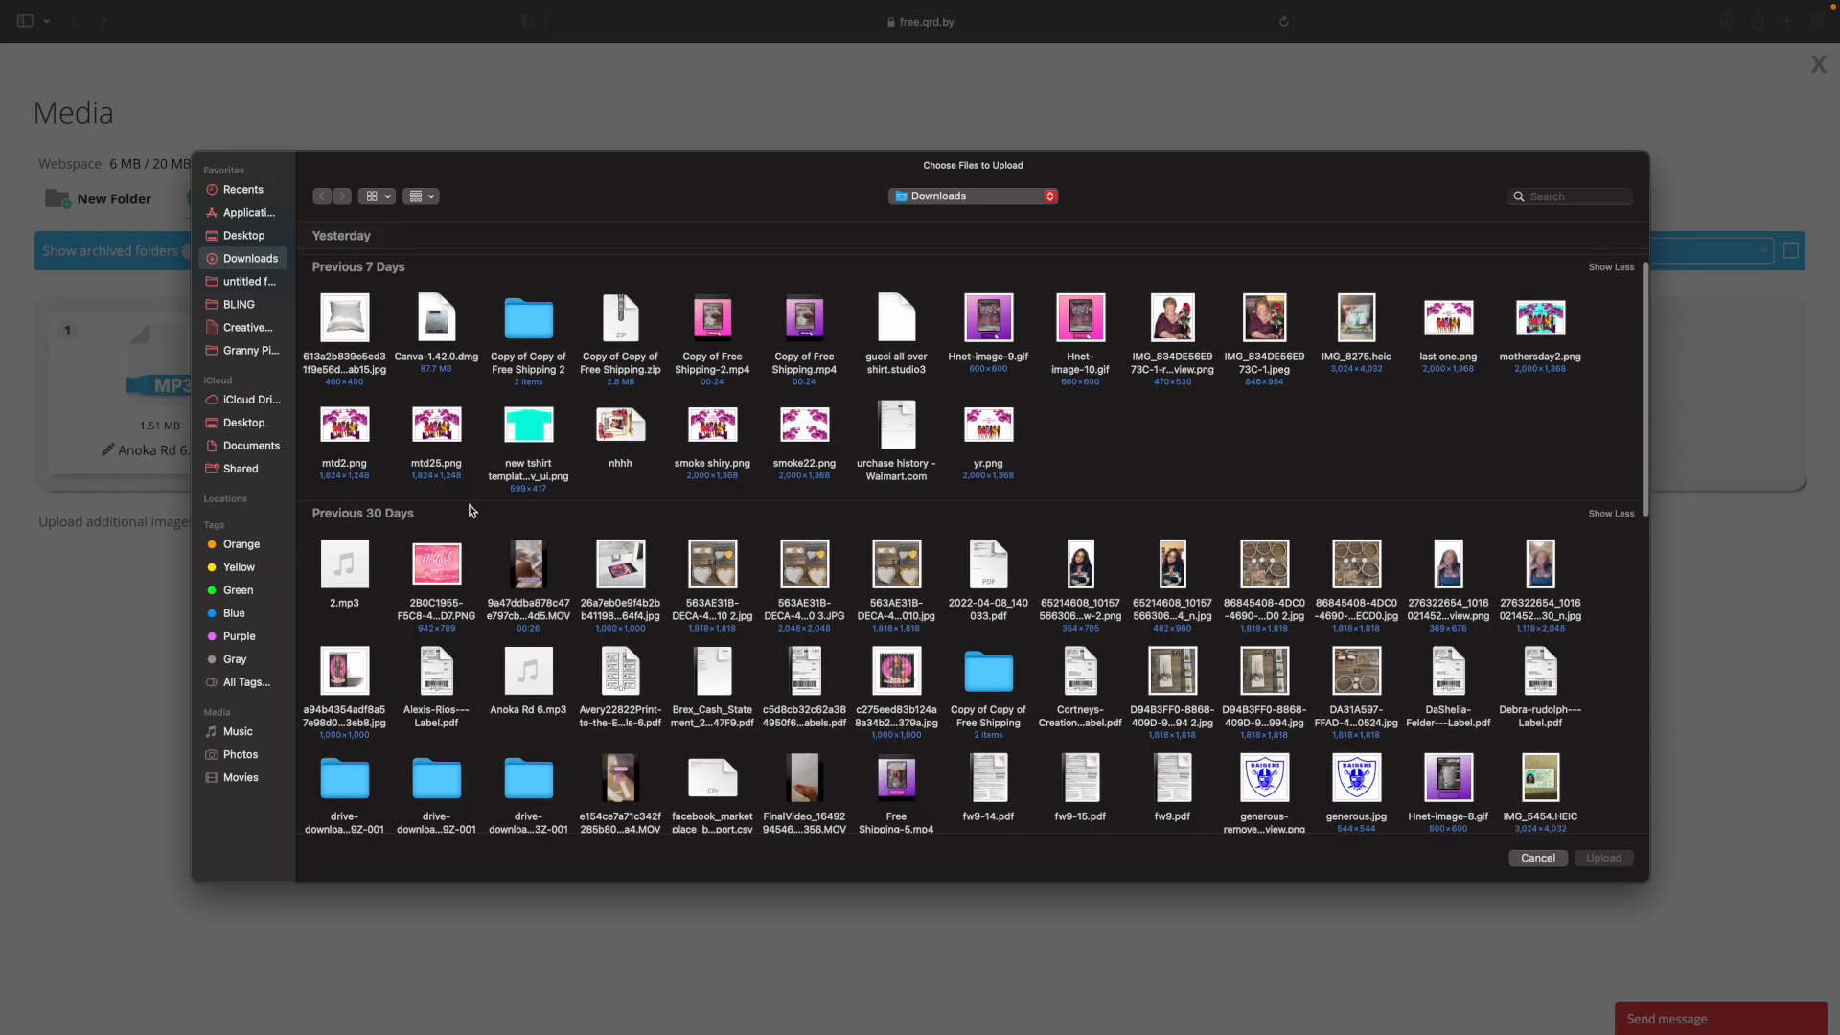
scroll(471, 511, "down", 2)
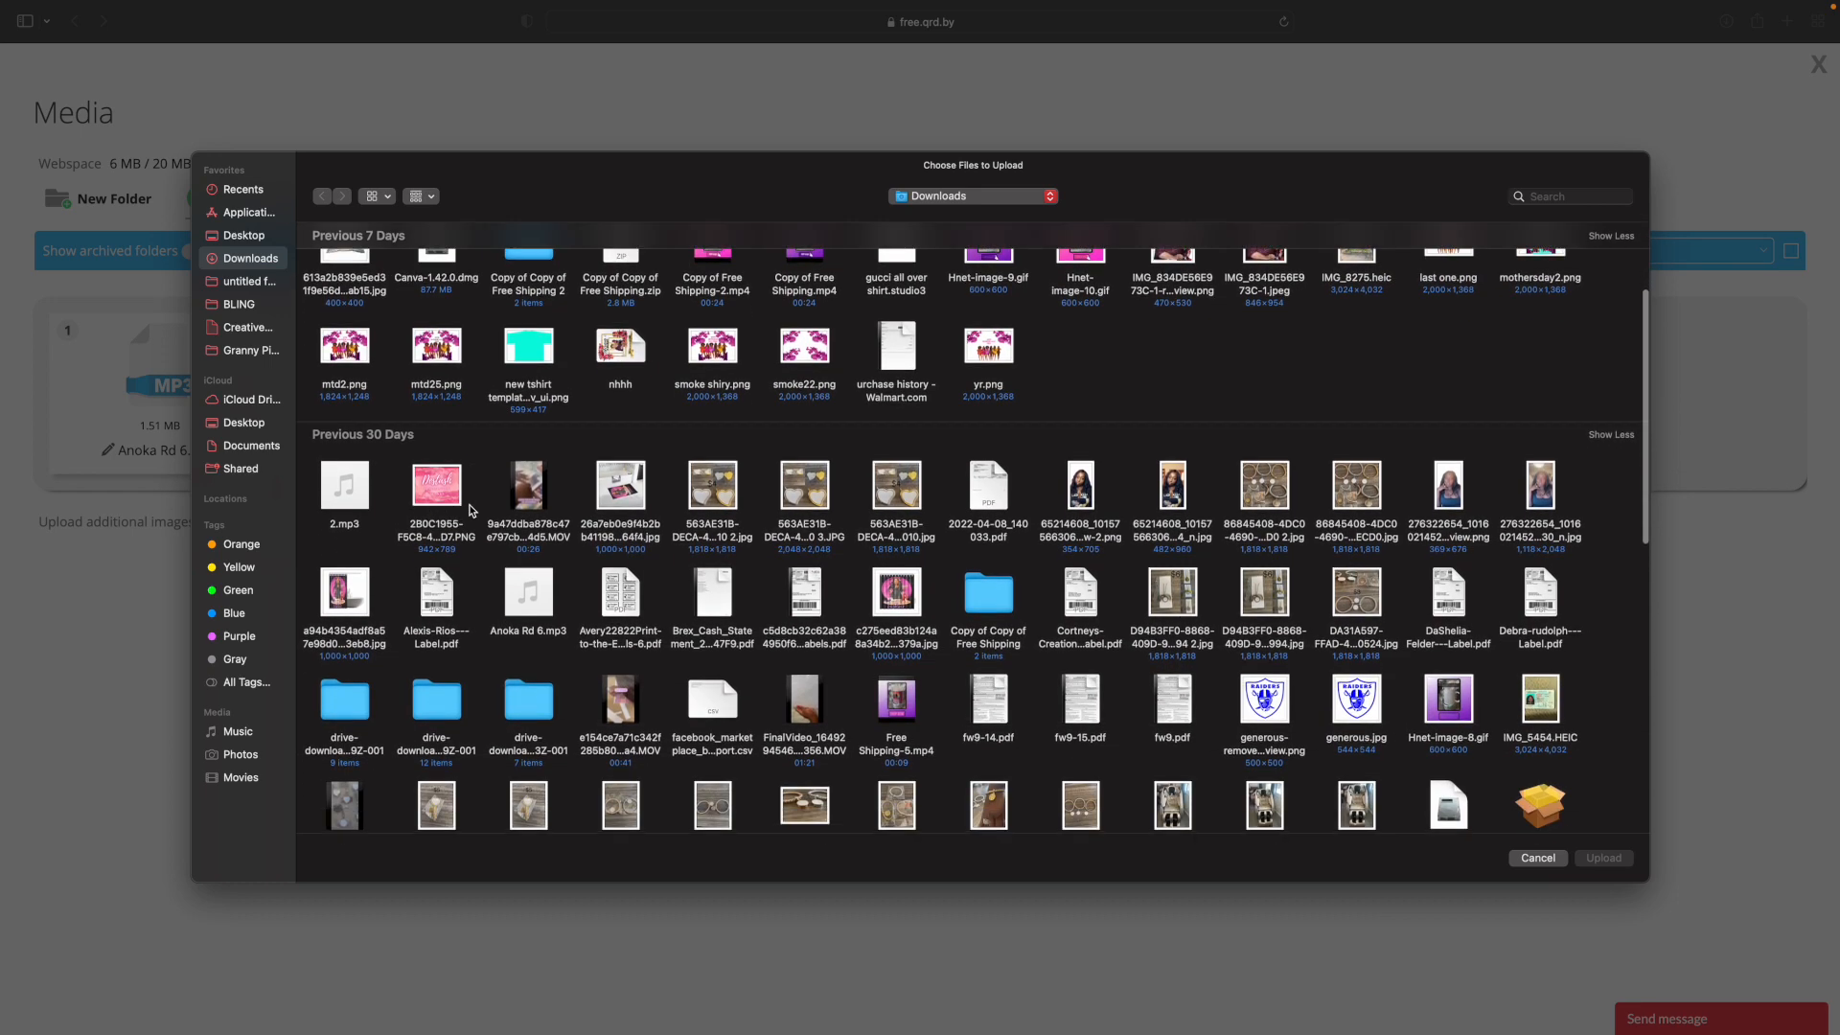
left_click(347, 500)
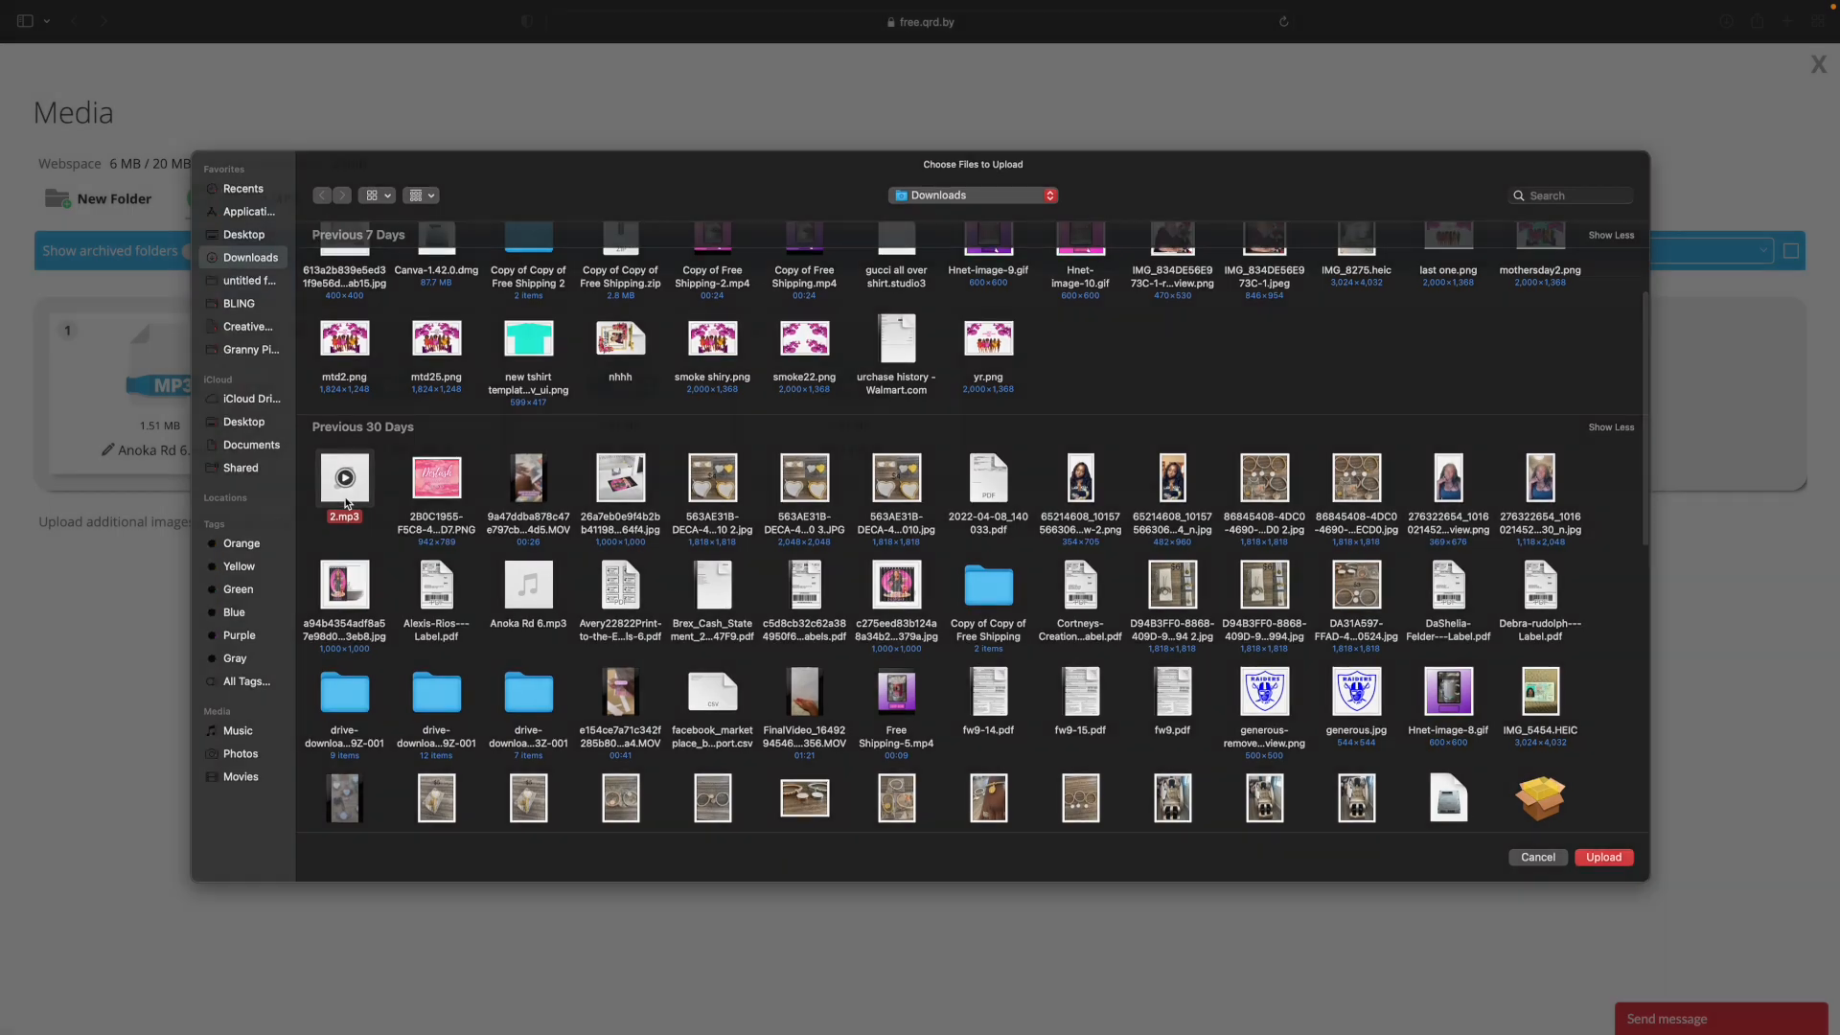
double_click(347, 500)
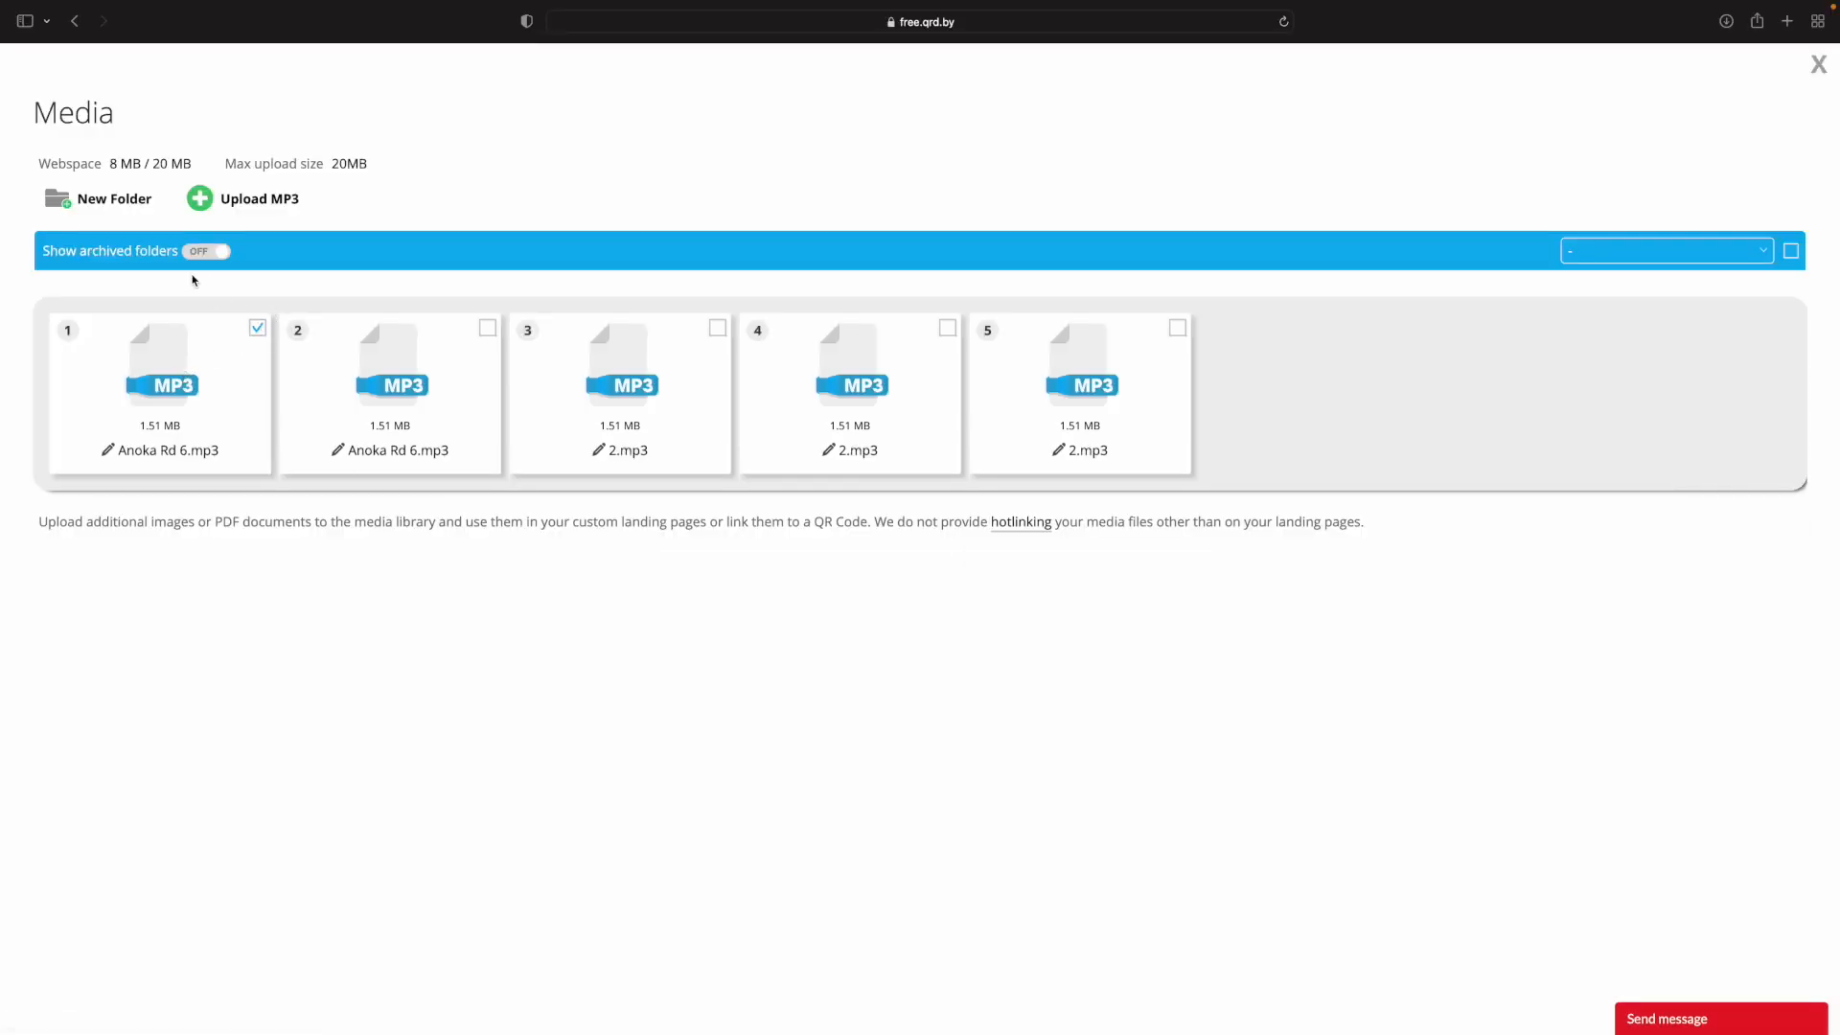
Relabel the first MP3 in the media library as "Love One" and insert it into the QR code.
mouse_move(1112, 1016)
left_click(179, 372)
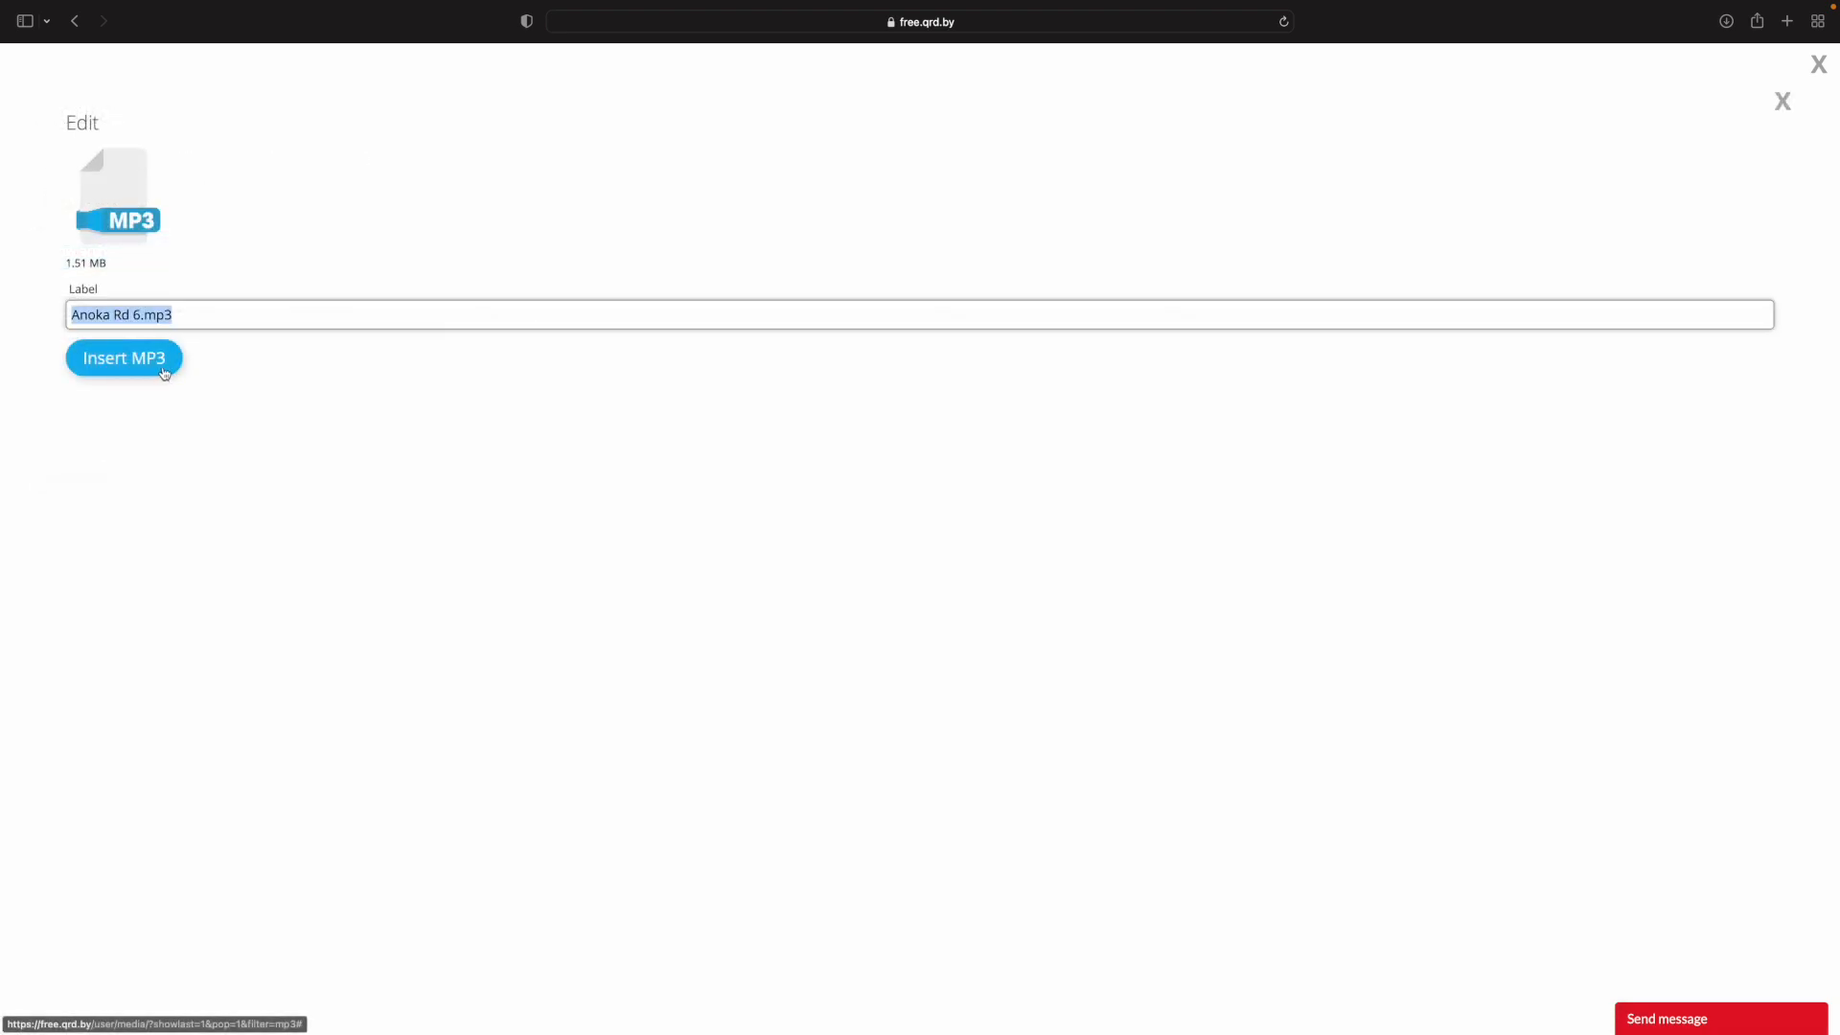
key("BackSpace")
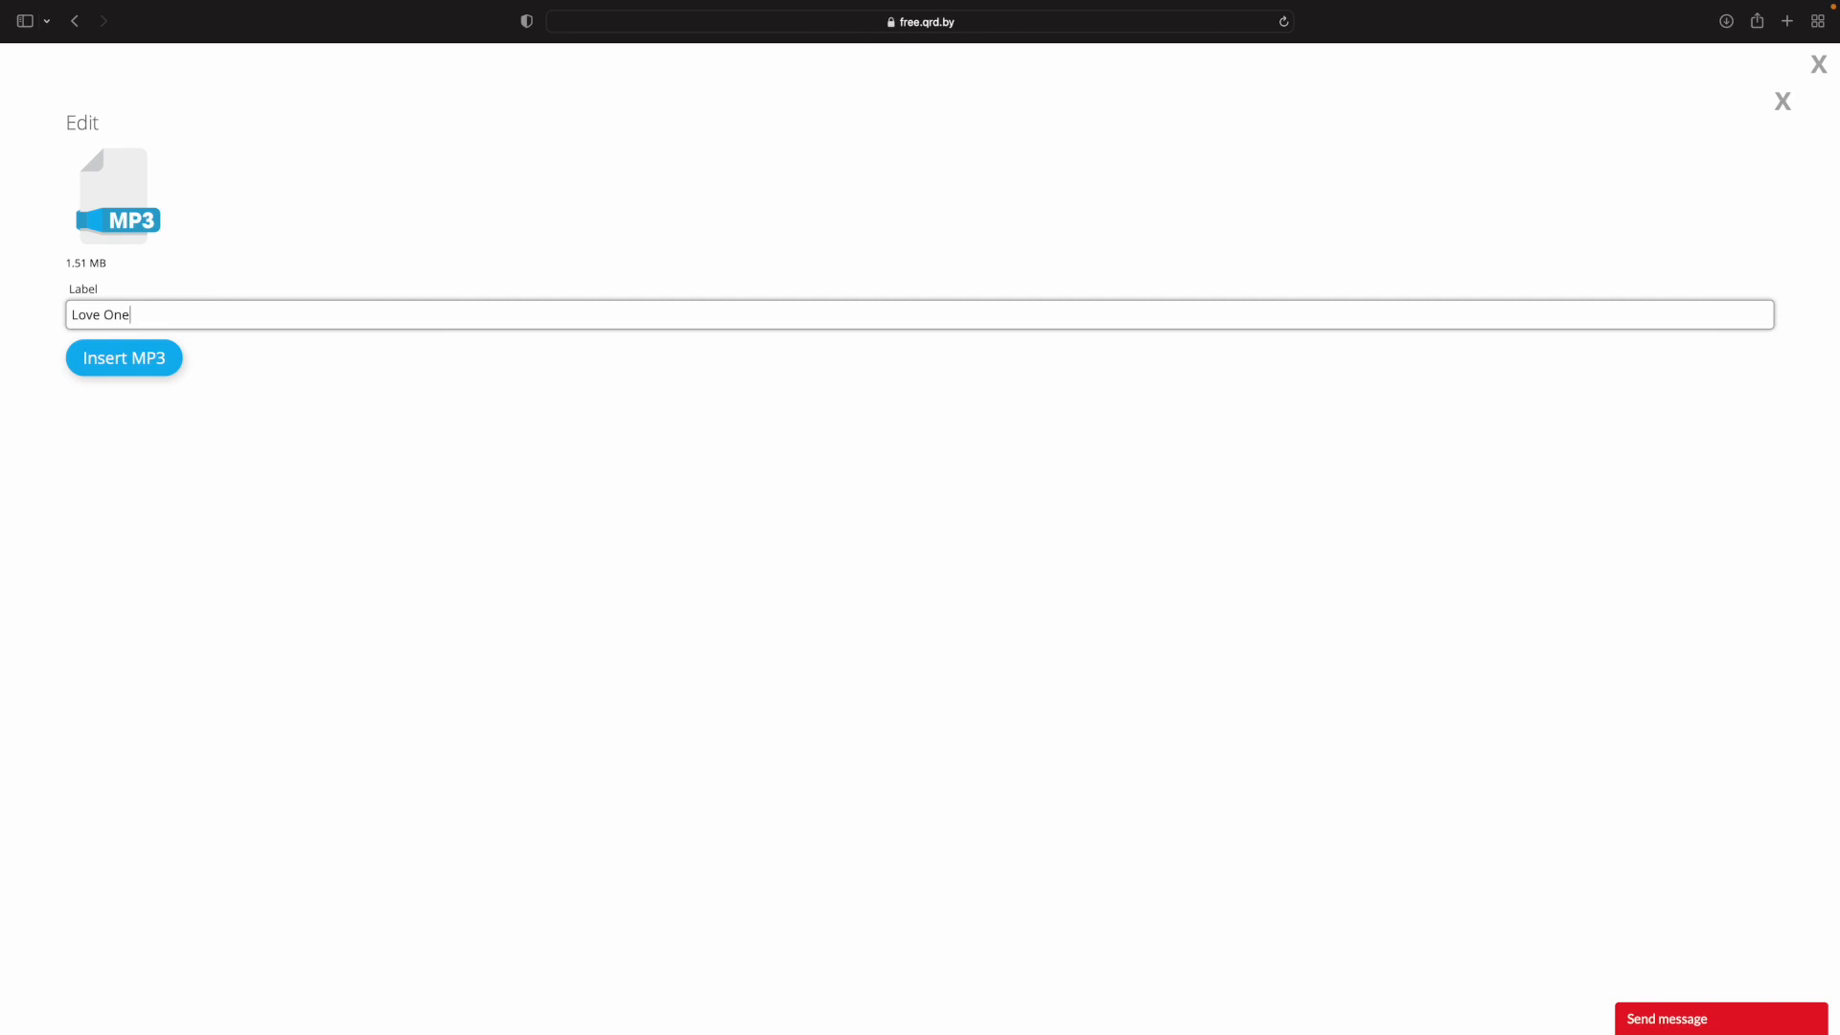
left_click(163, 370)
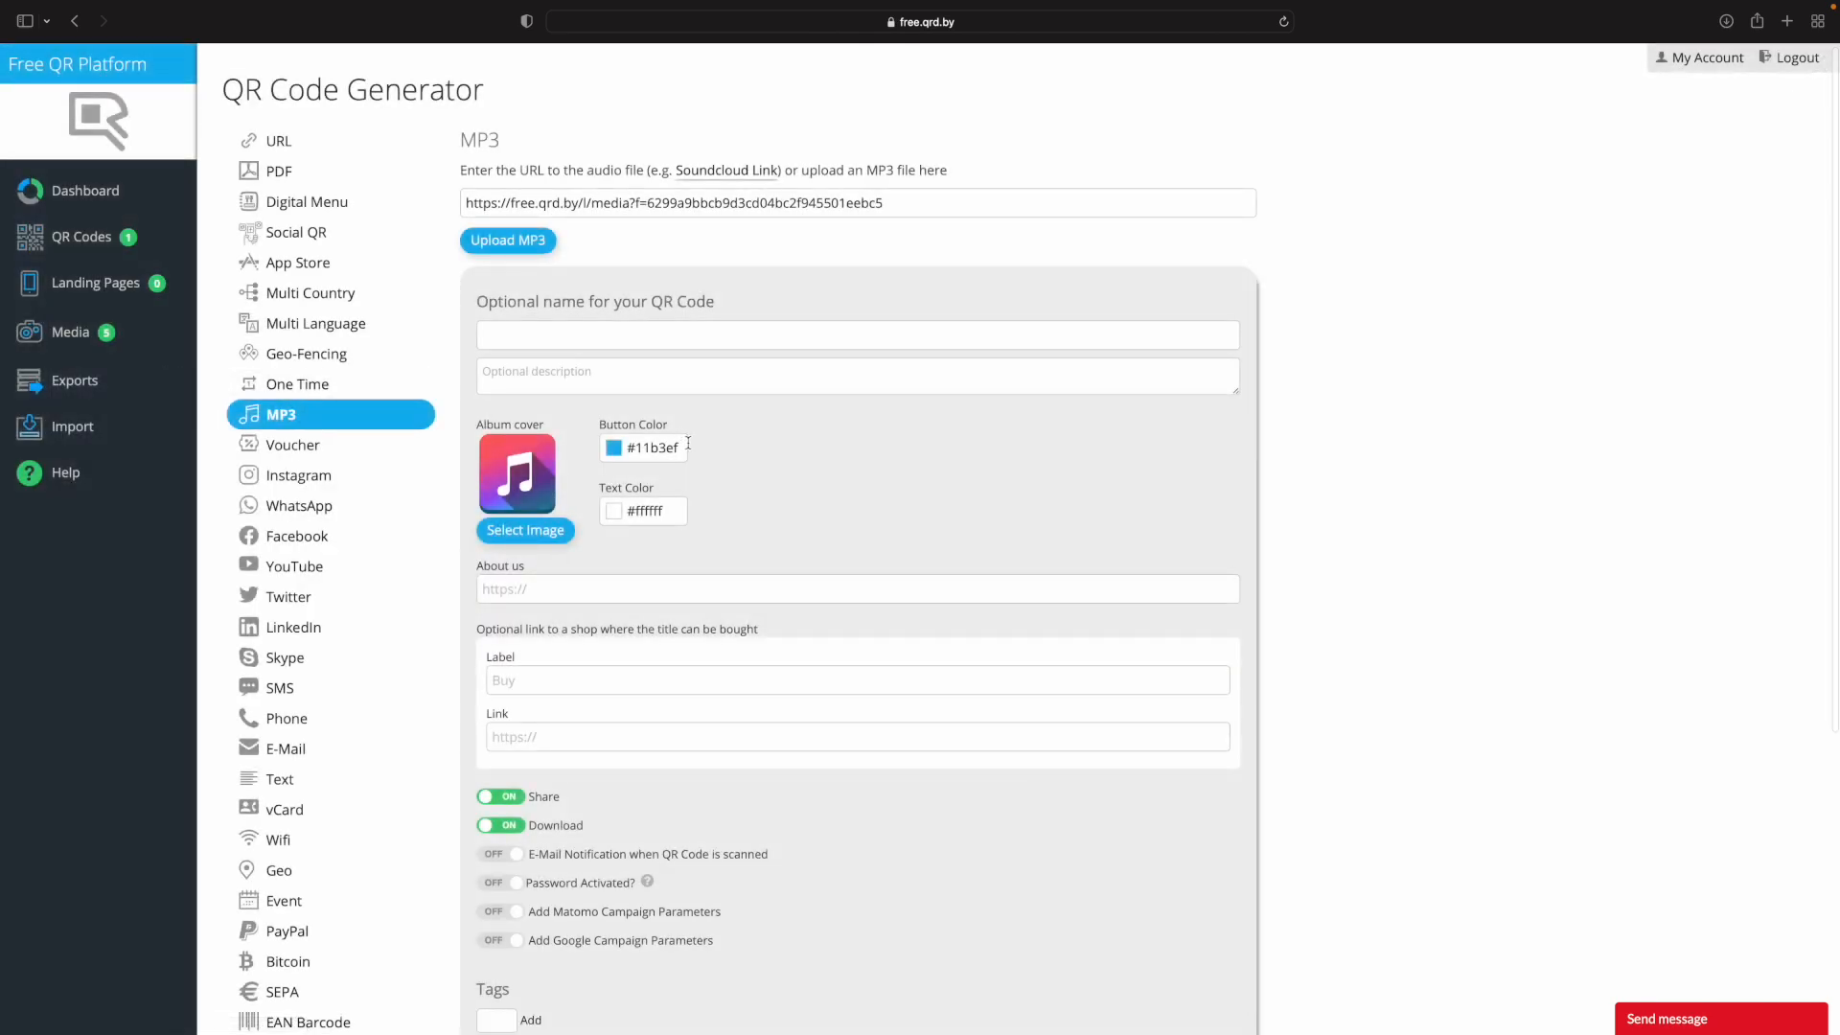
Upload the second 65214608 photo from Downloads to the image library for the album cover.
left_click(534, 529)
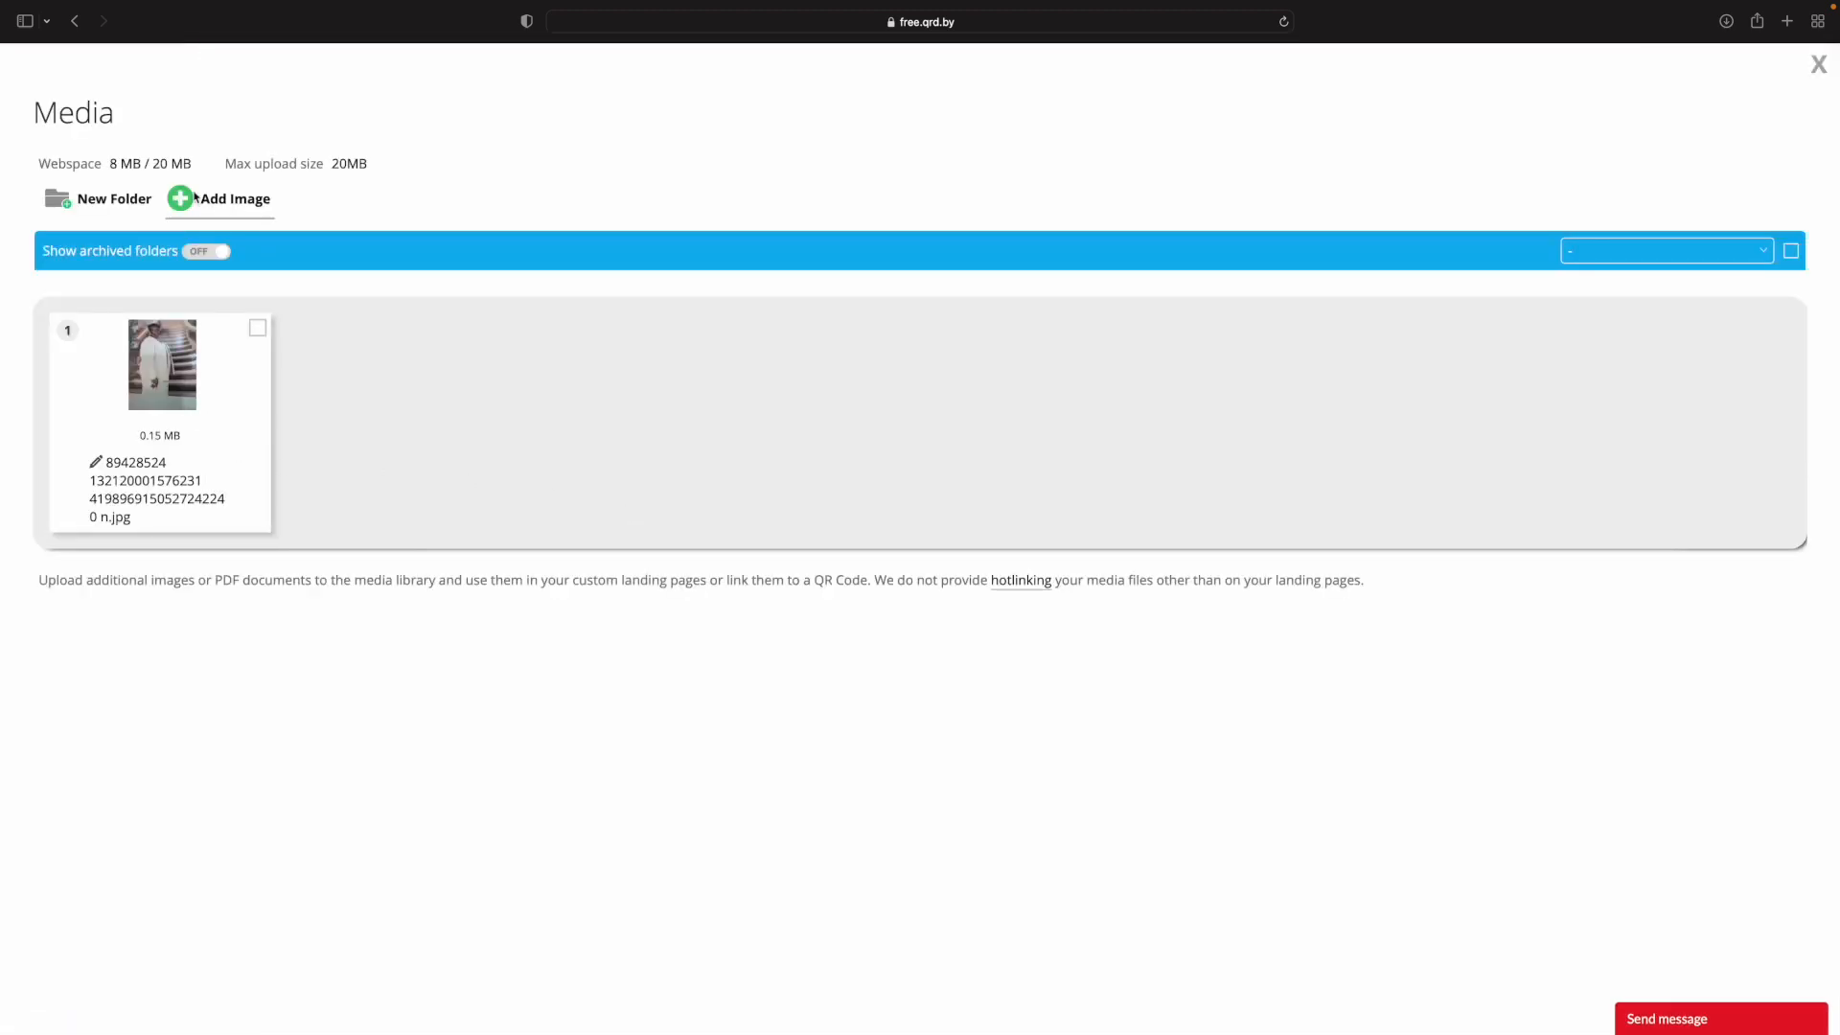
left_click(224, 201)
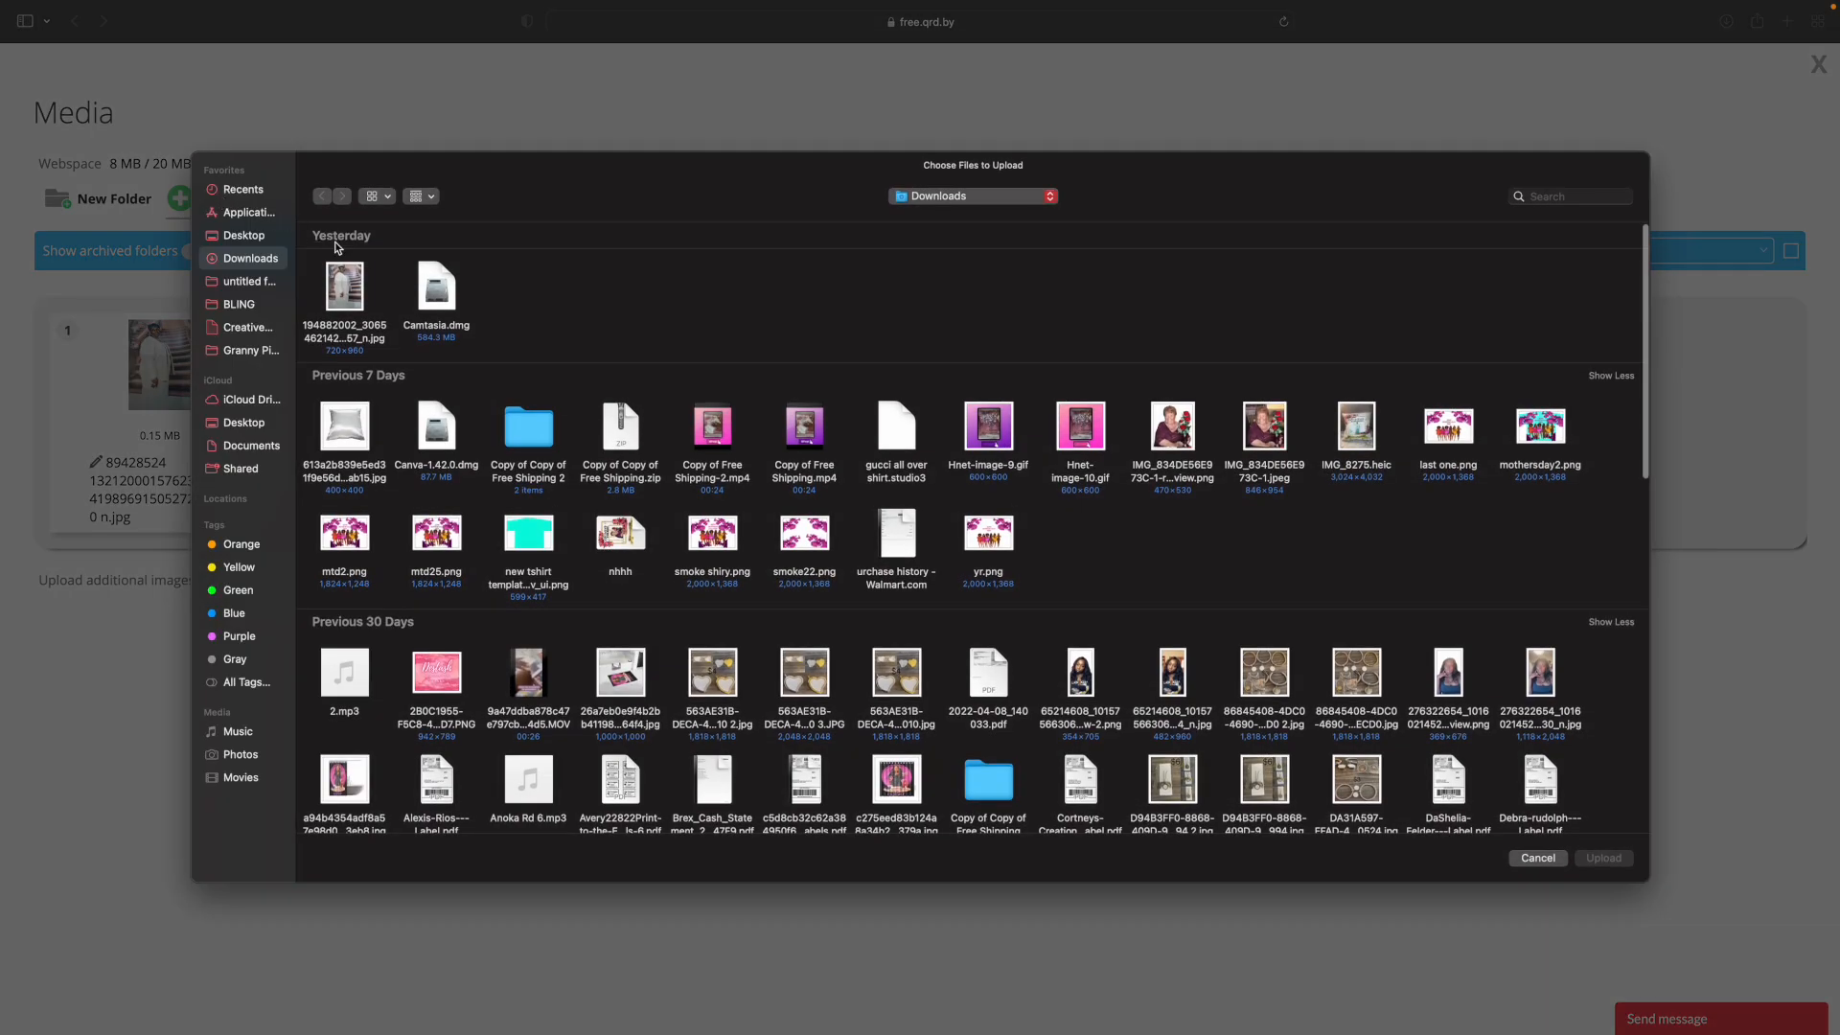
left_click(346, 299)
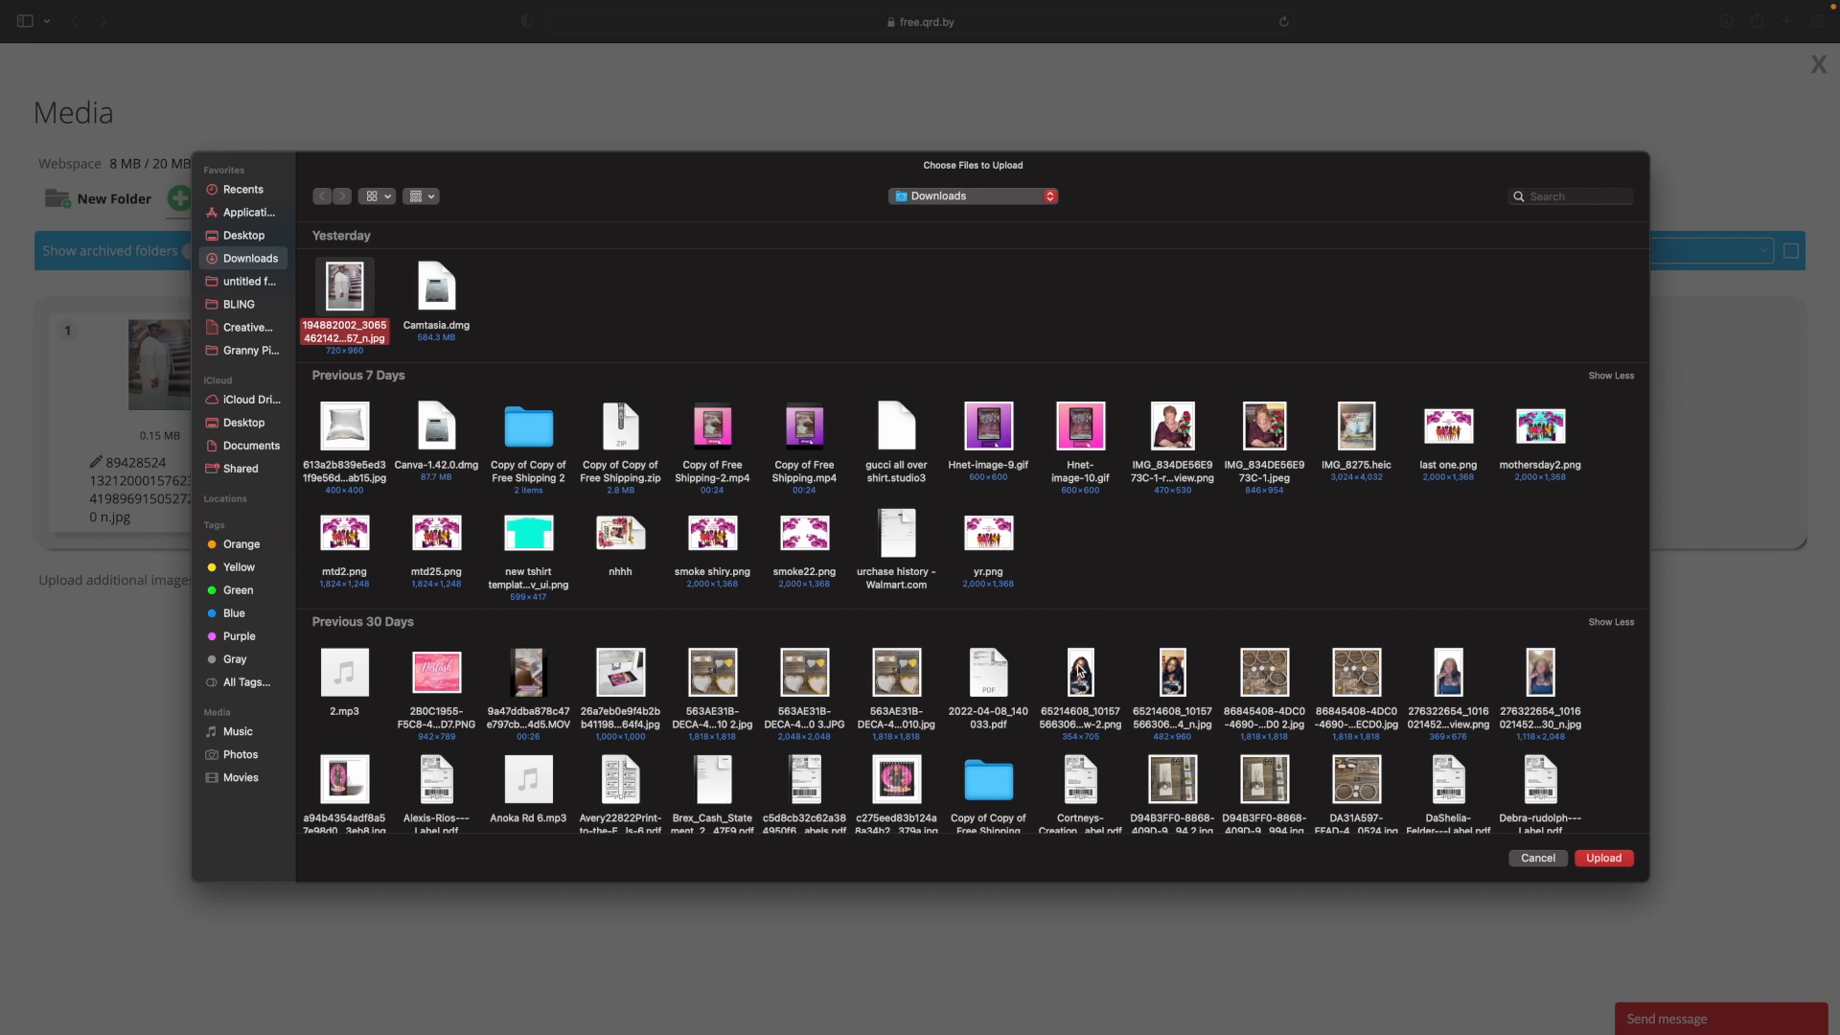
left_click(1171, 676)
double_click(1170, 675)
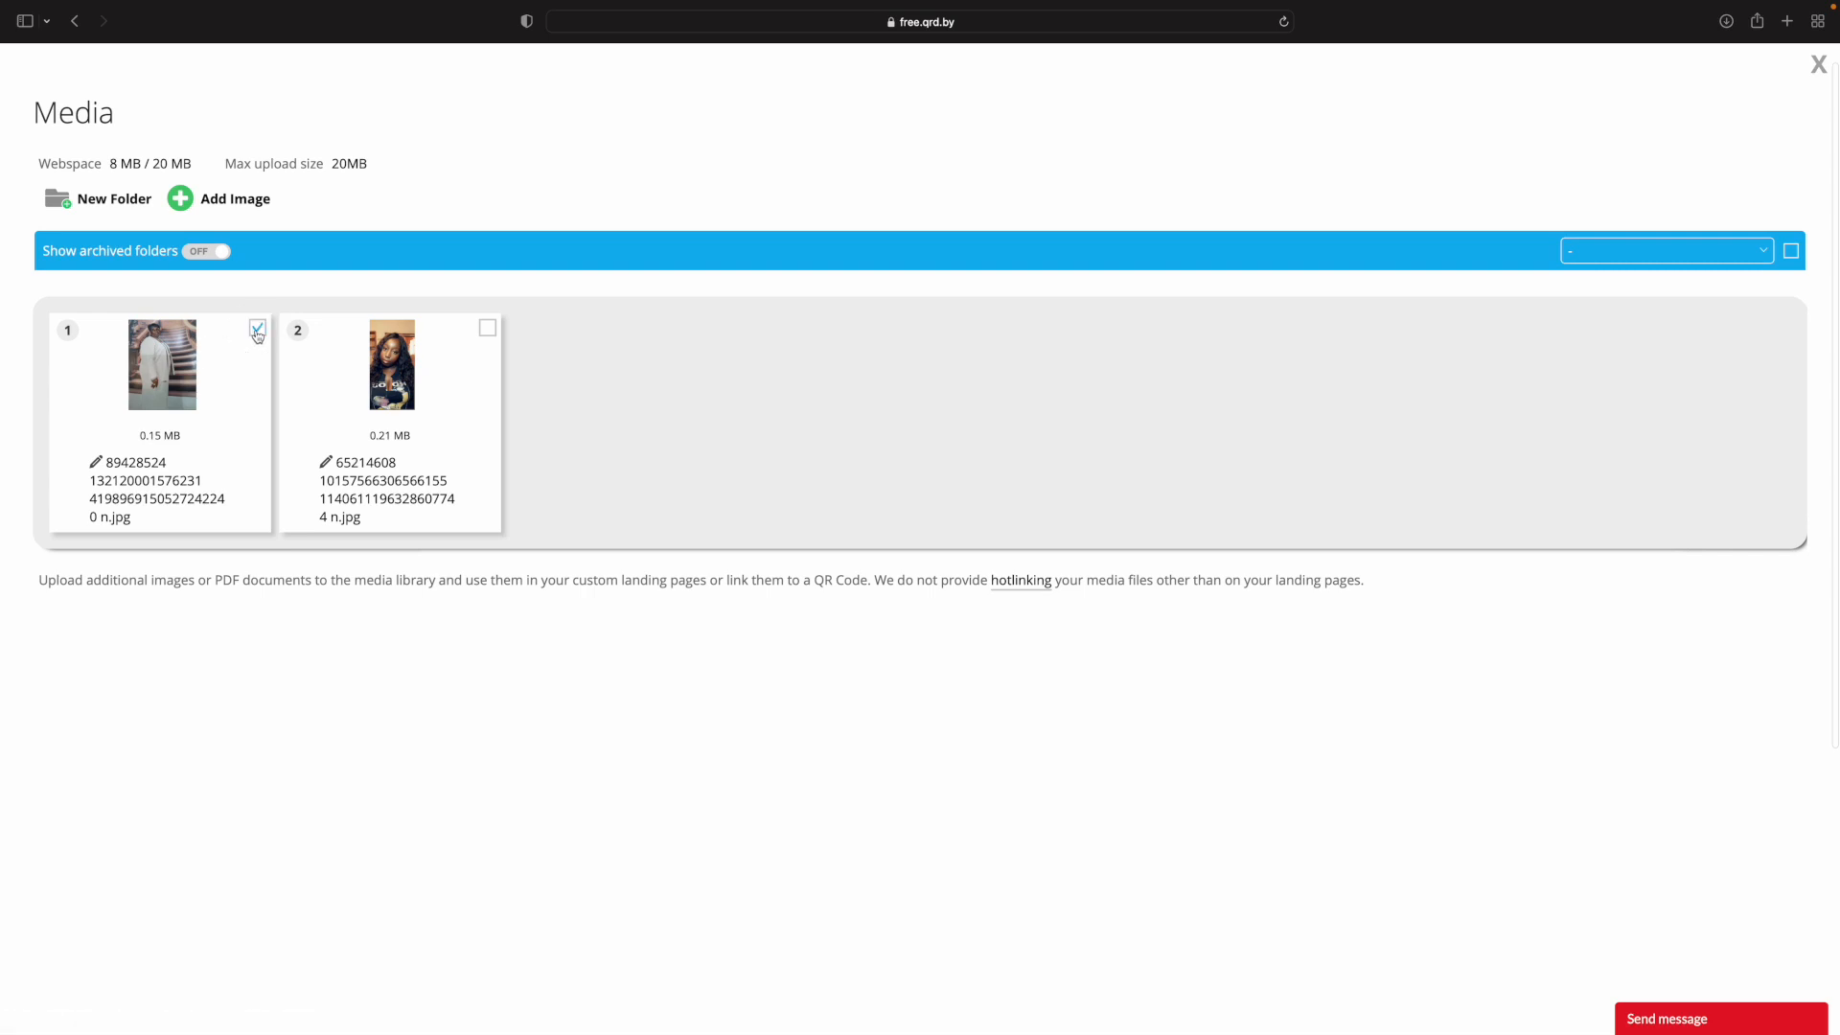
Relabel the first library image, the 89428524 photo, as "Love One" and insert it as the album cover.
left_click(182, 347)
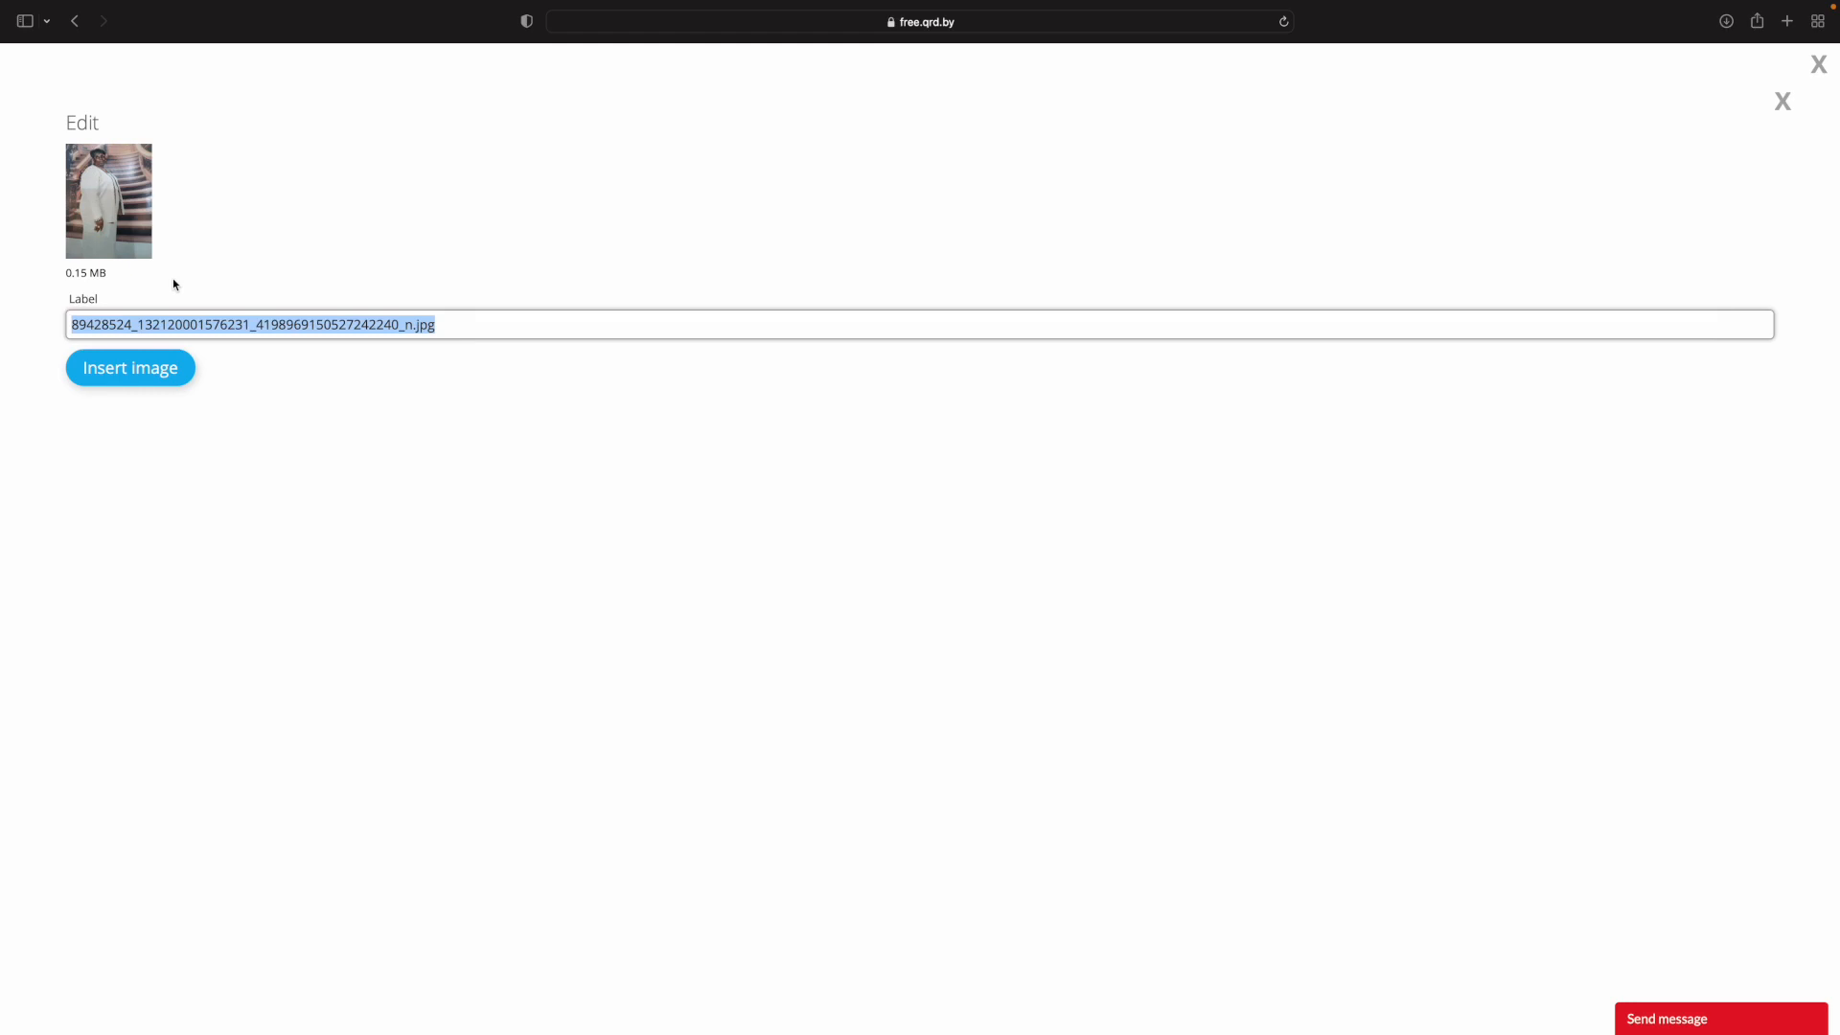
type("Love One")
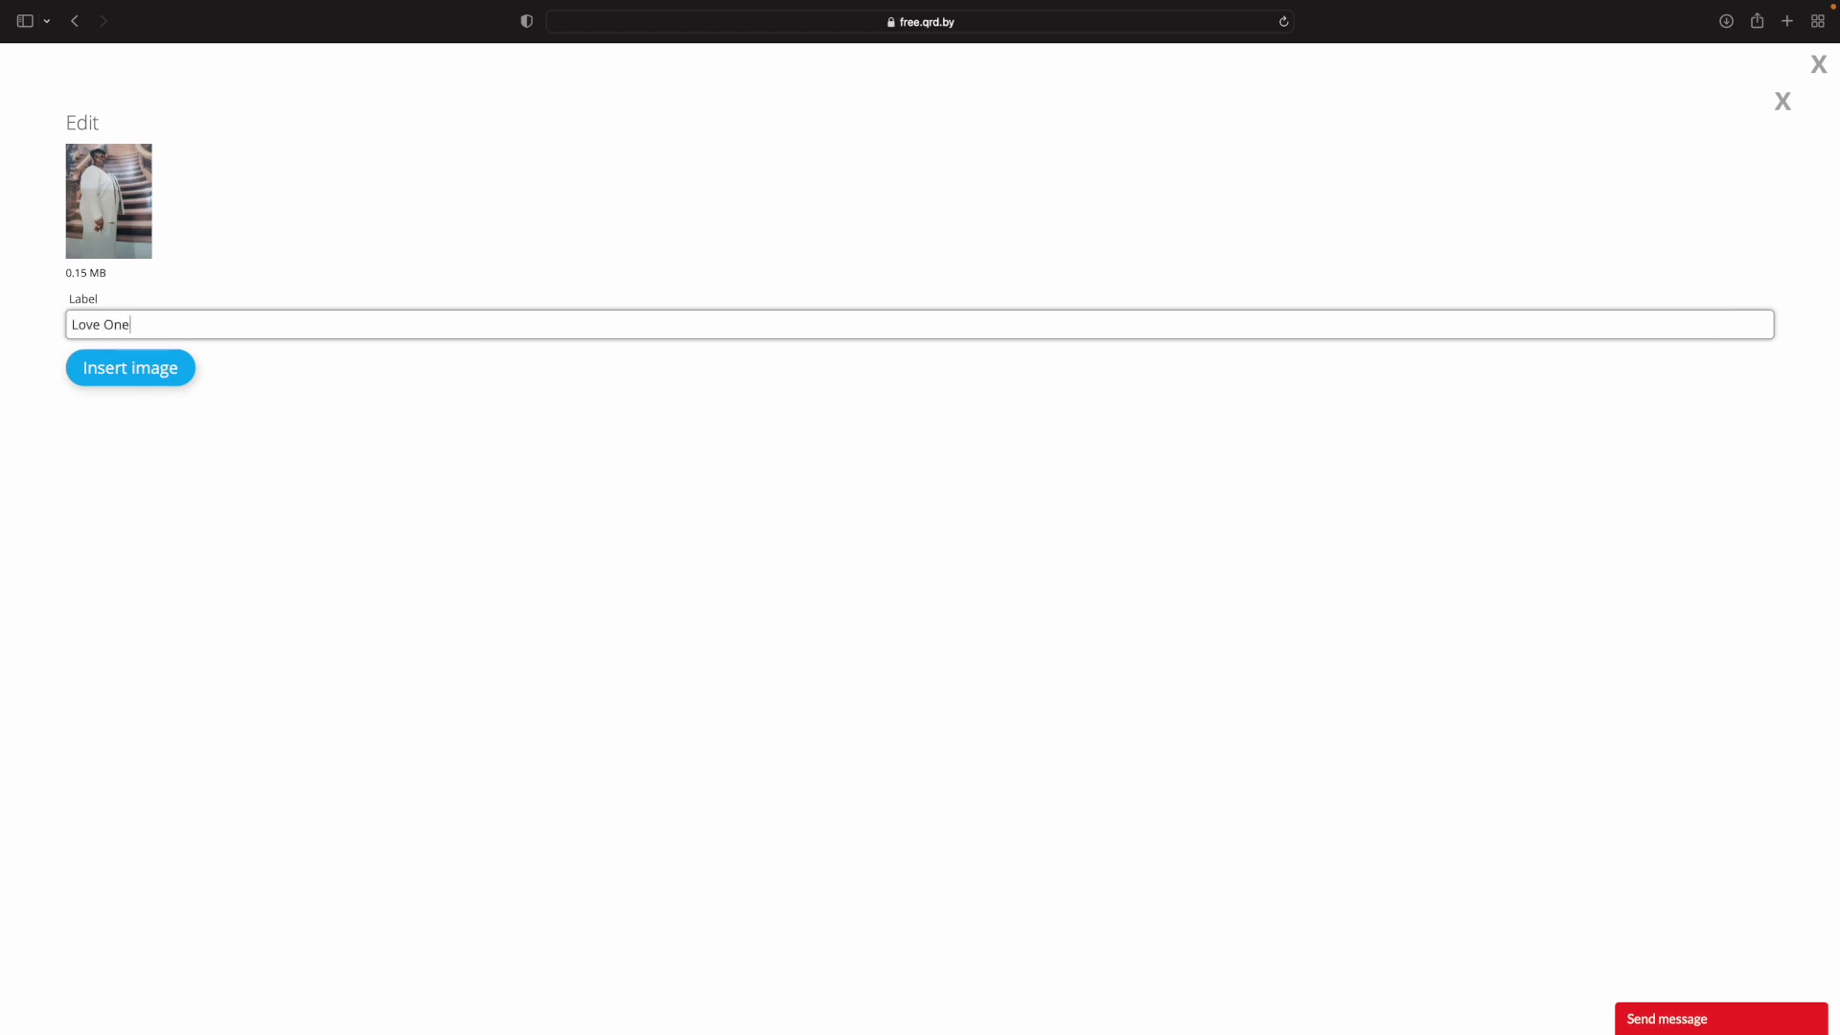
left_click(144, 366)
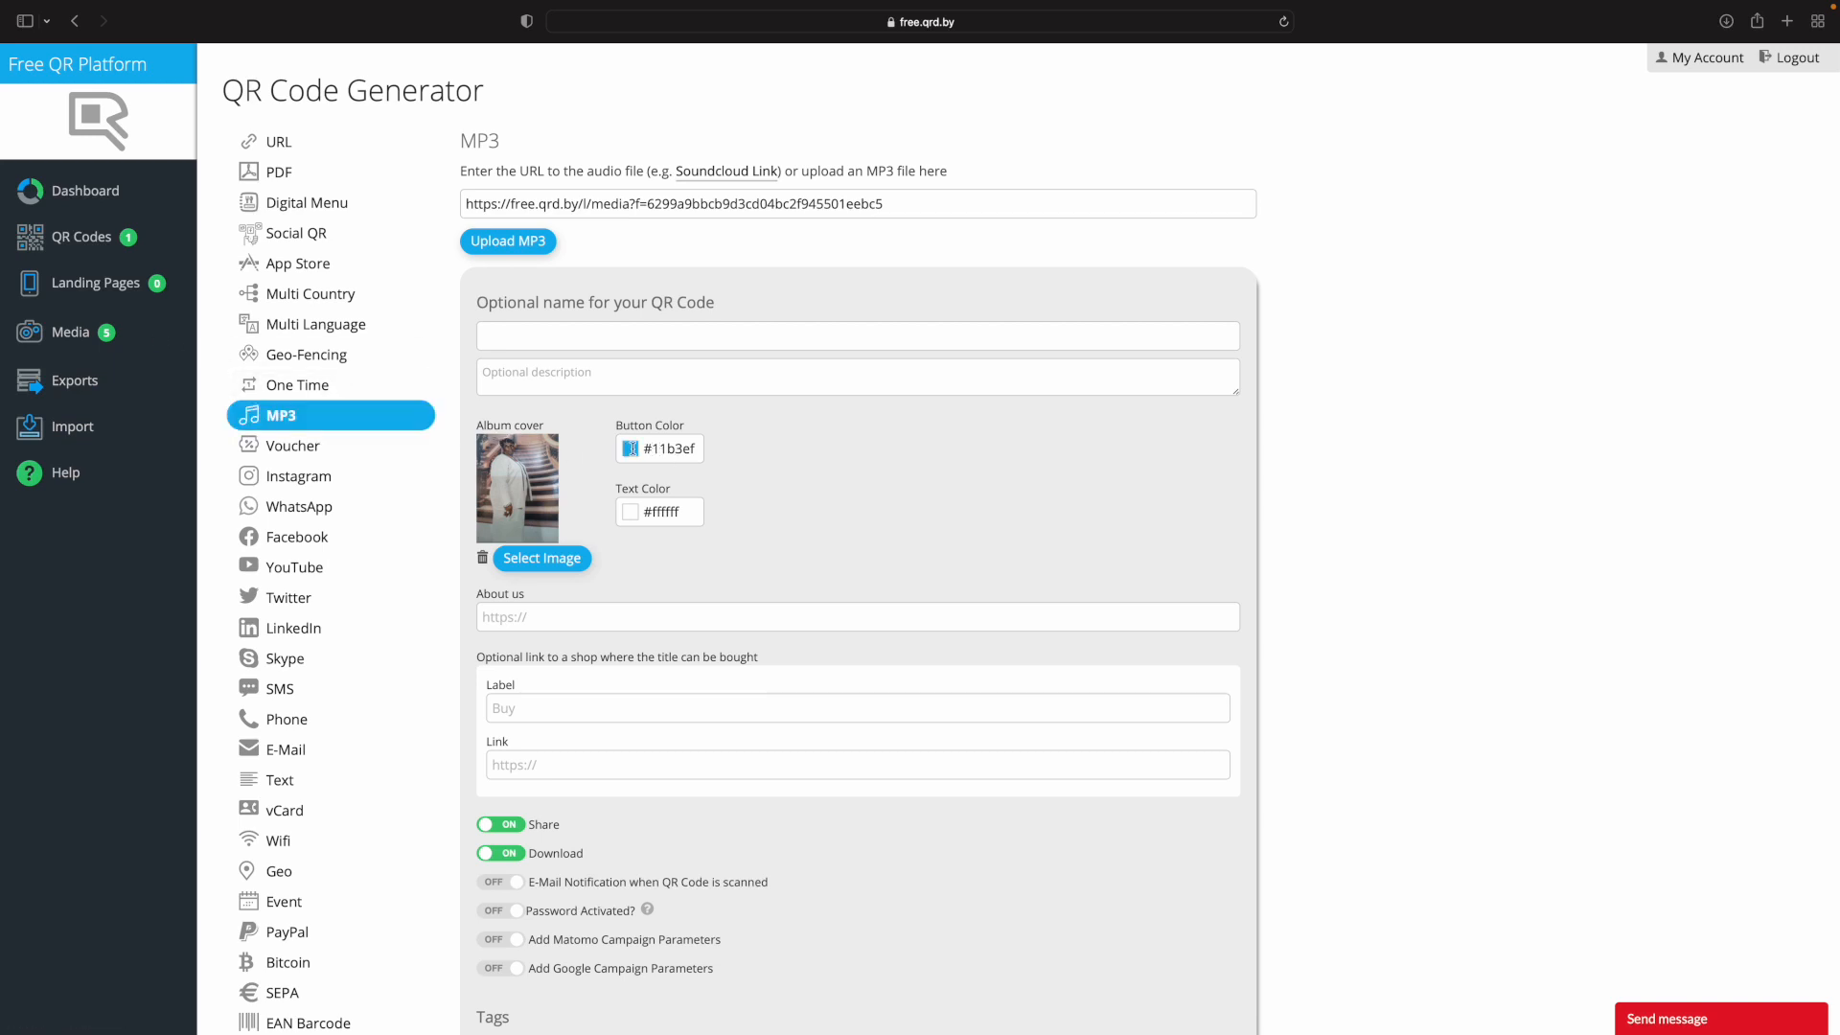
Set the button color to the gold-brown shade #ad8b2f.
scroll(629, 447, "down", 5)
scroll(630, 448, "up", 5)
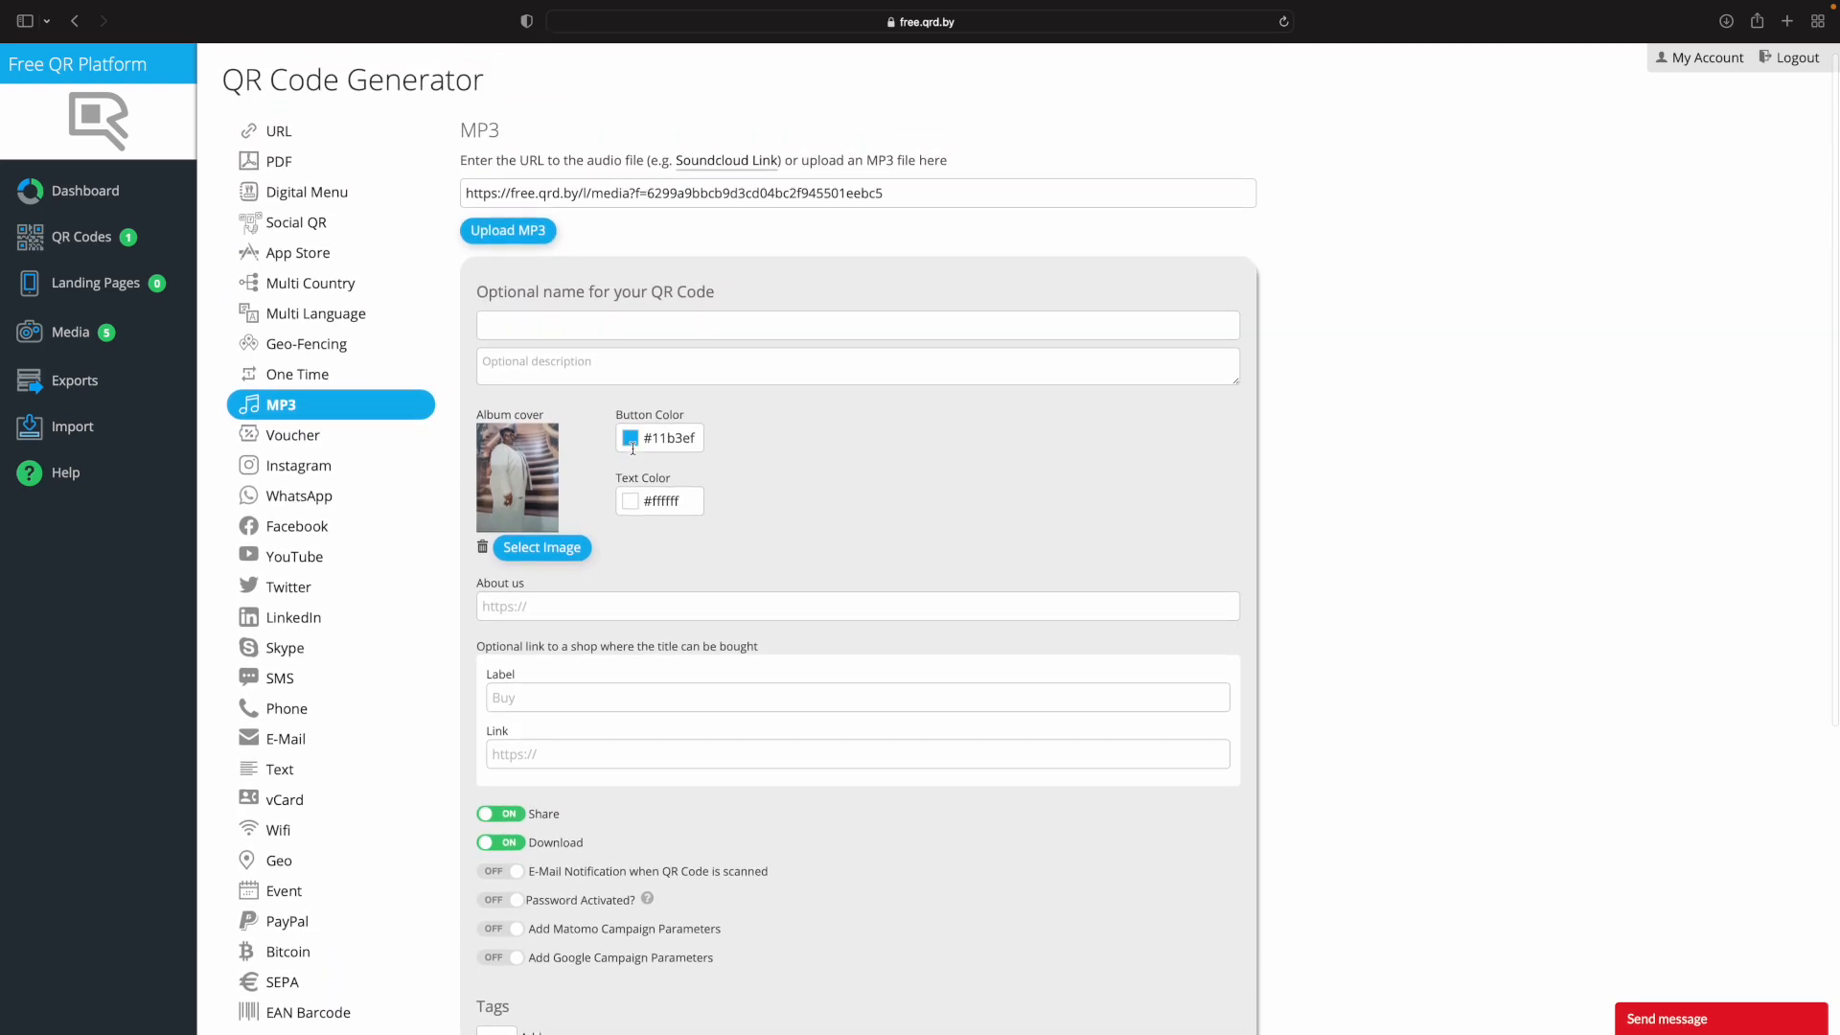
left_click(630, 449)
left_click(749, 566)
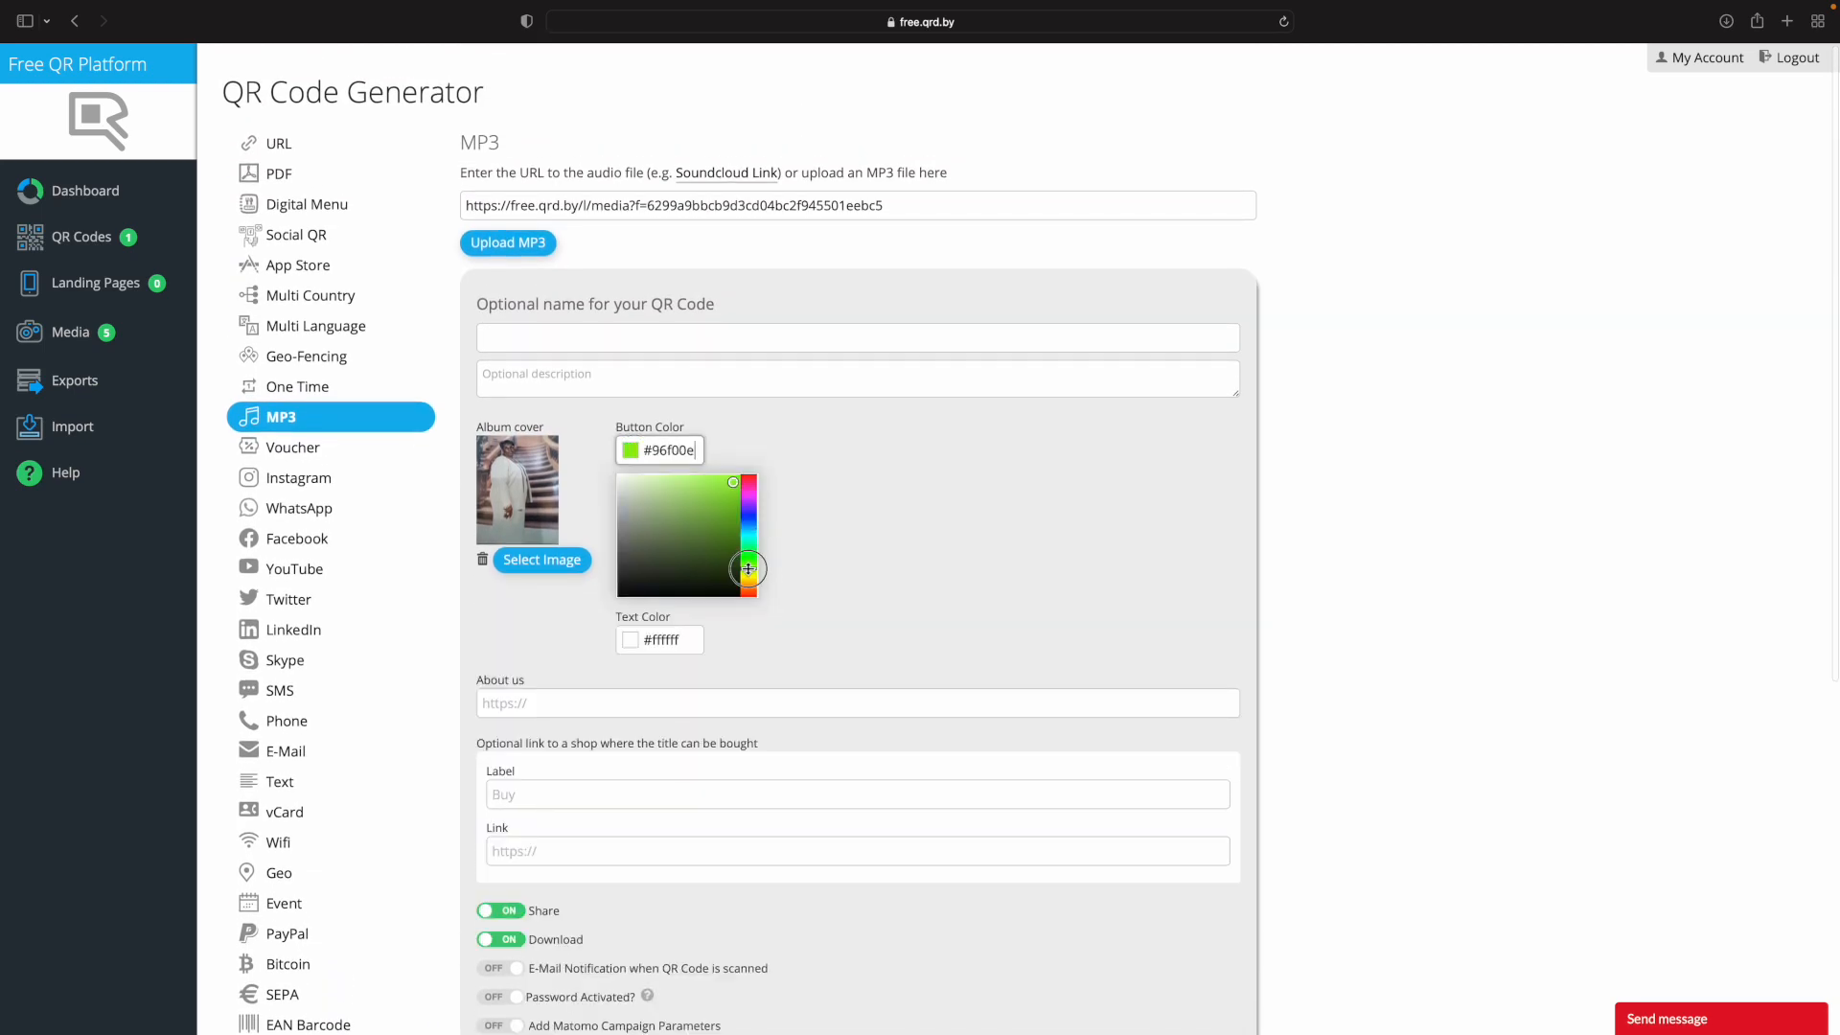
left_click(747, 583)
left_click(707, 514)
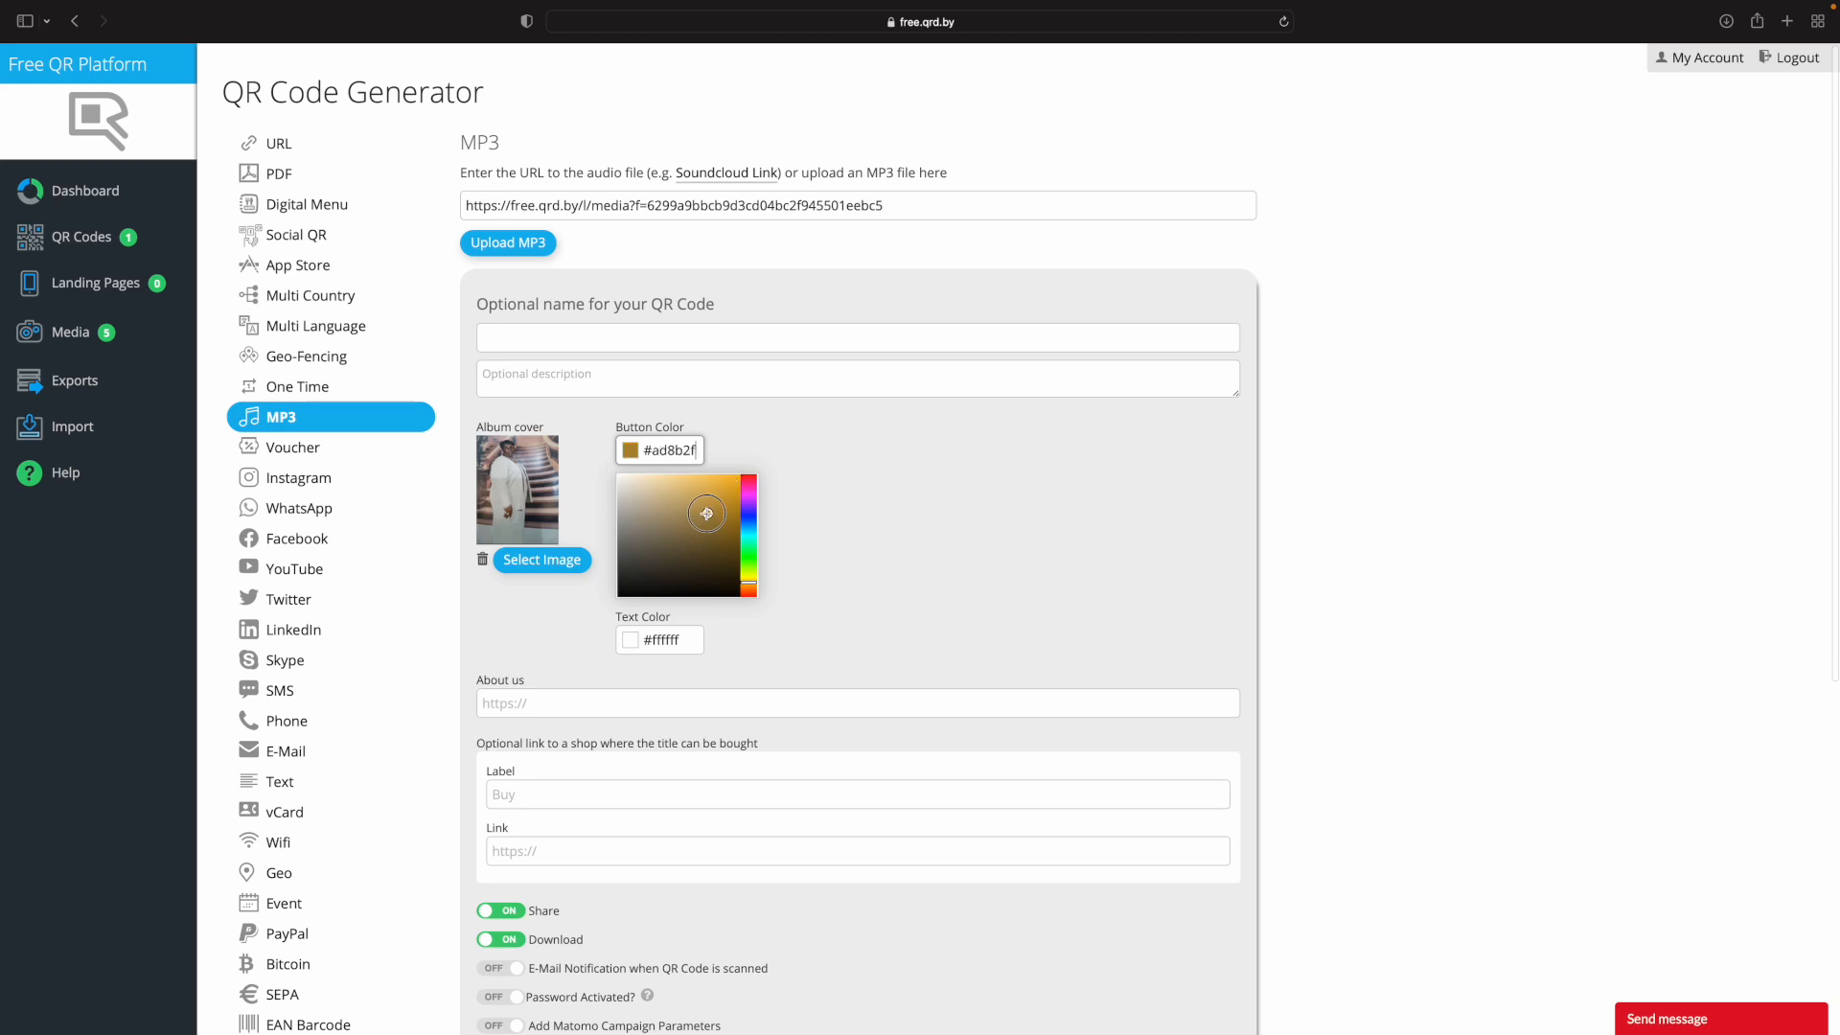
left_click(819, 521)
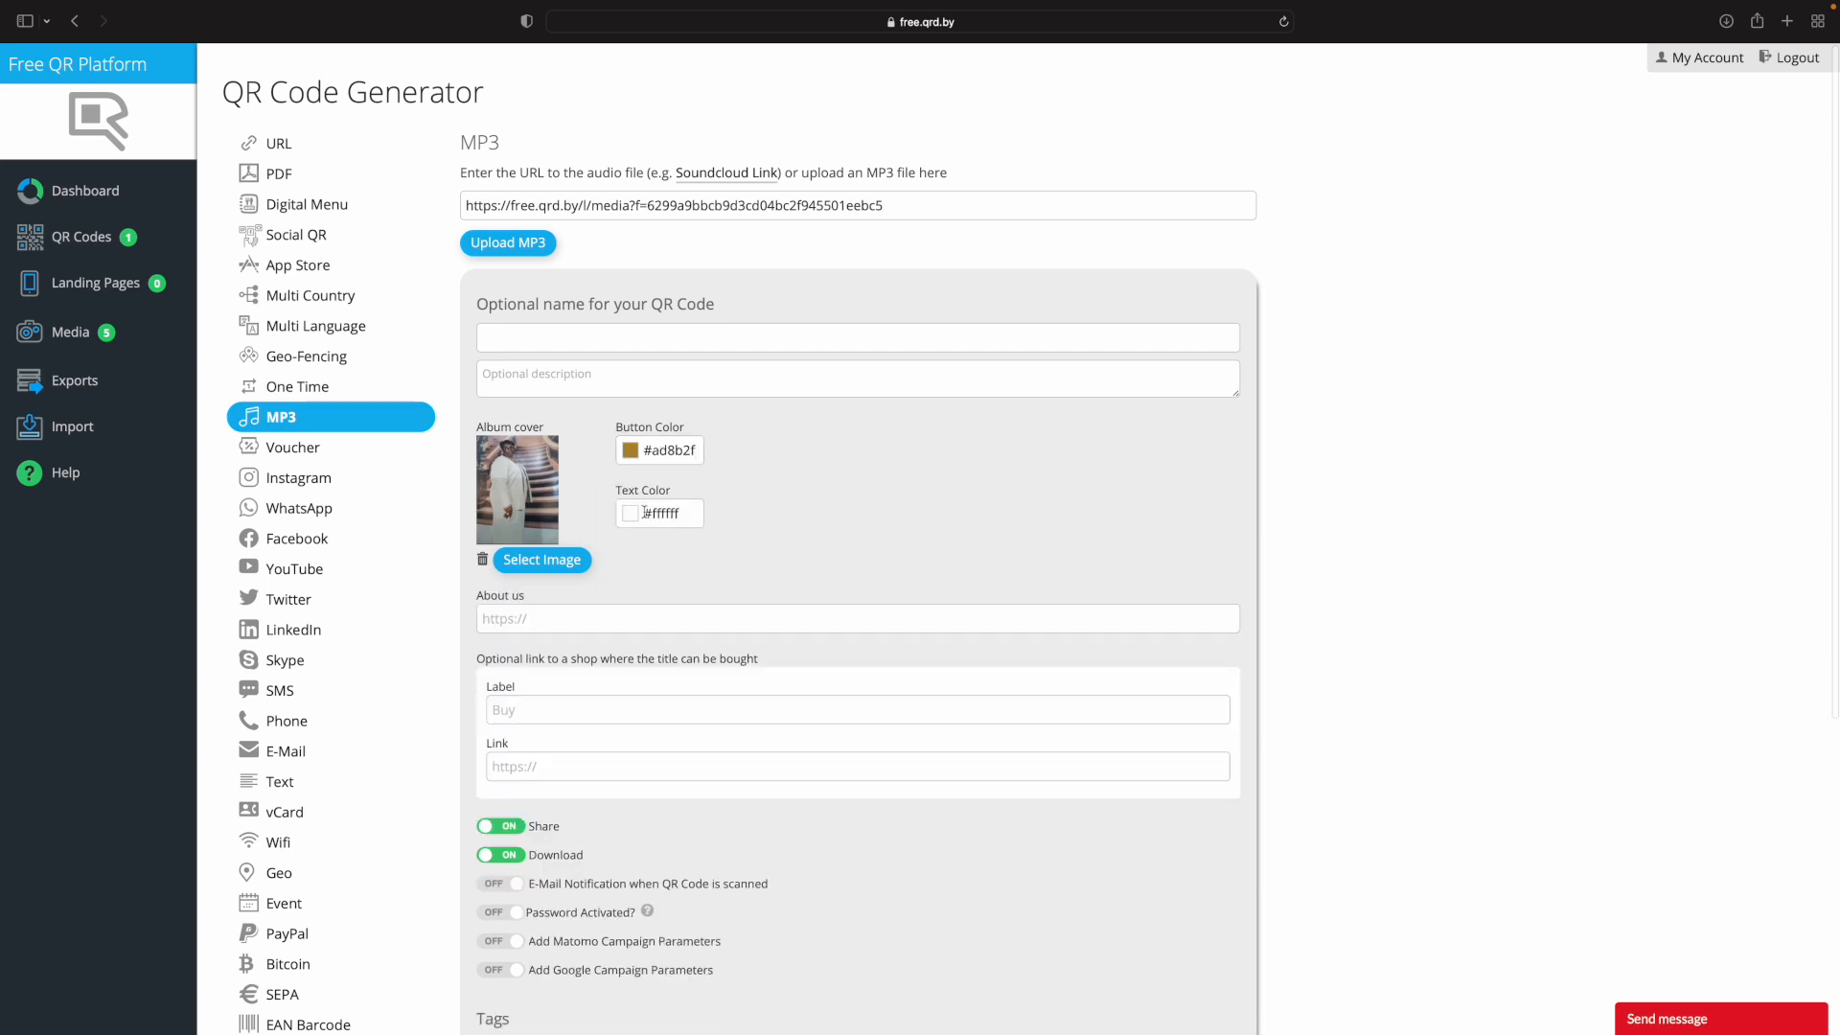
left_click(530, 619)
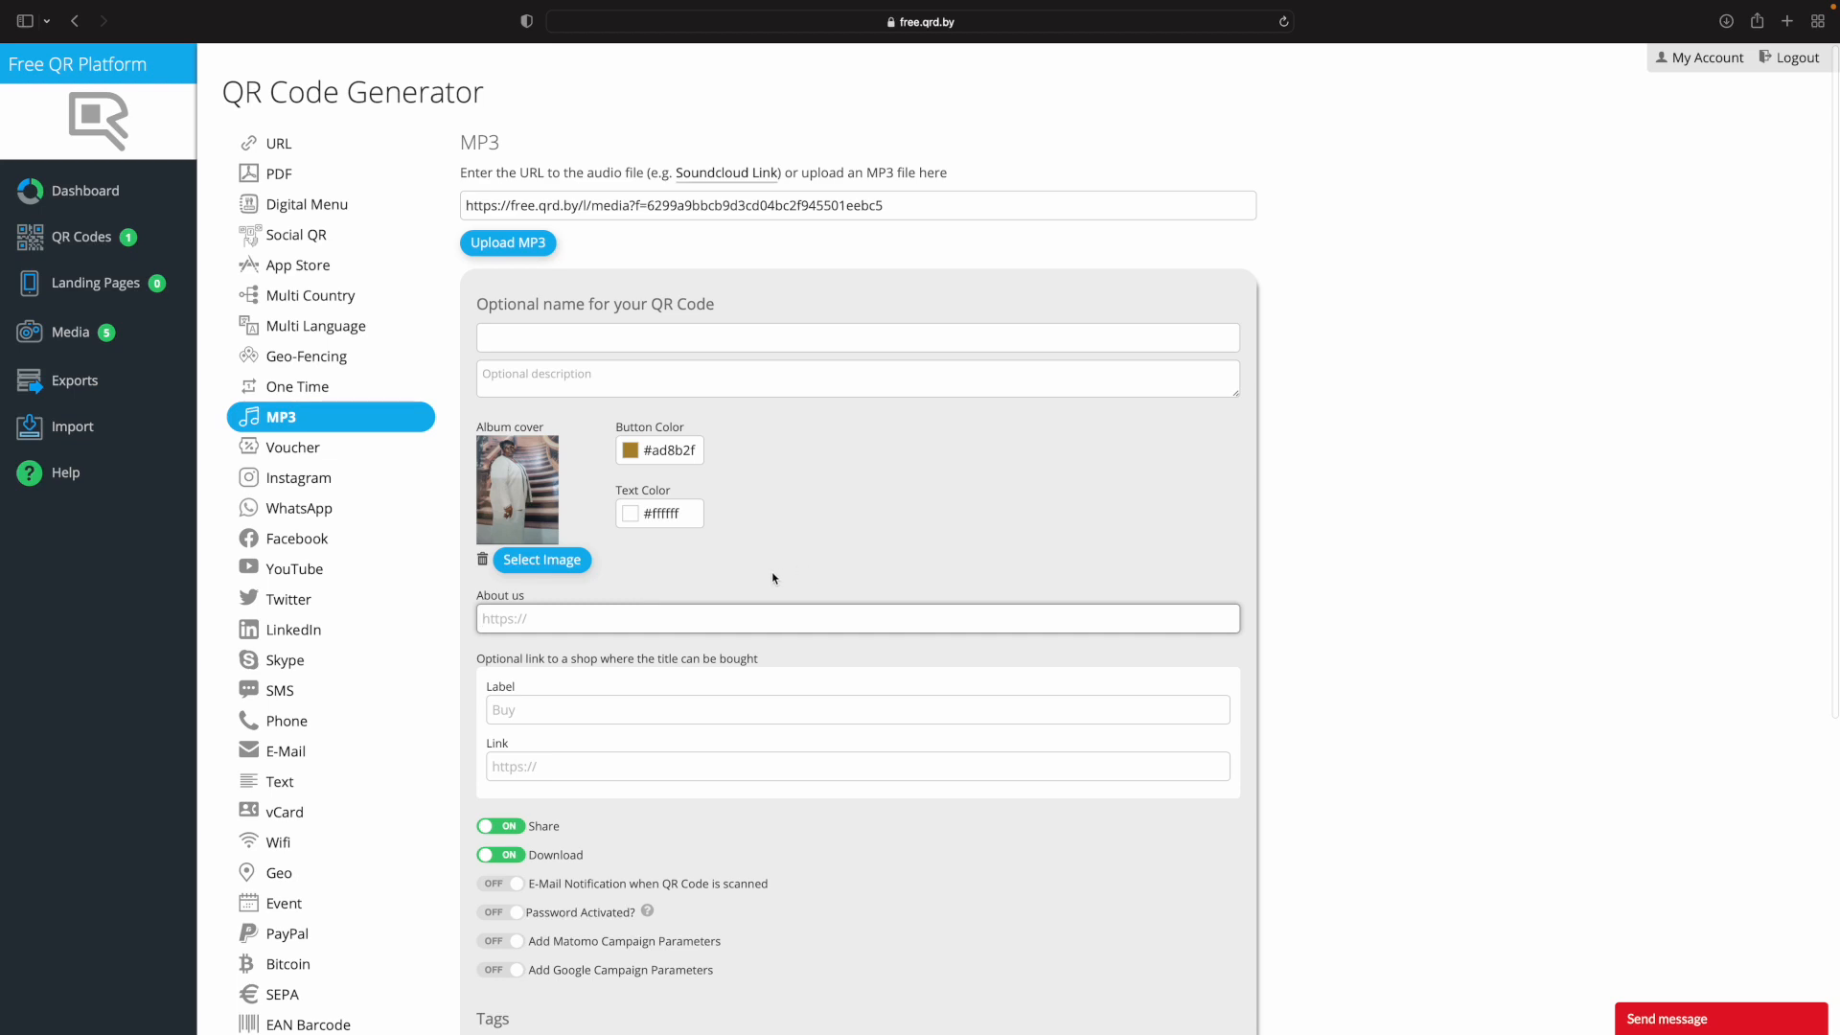
type("www.")
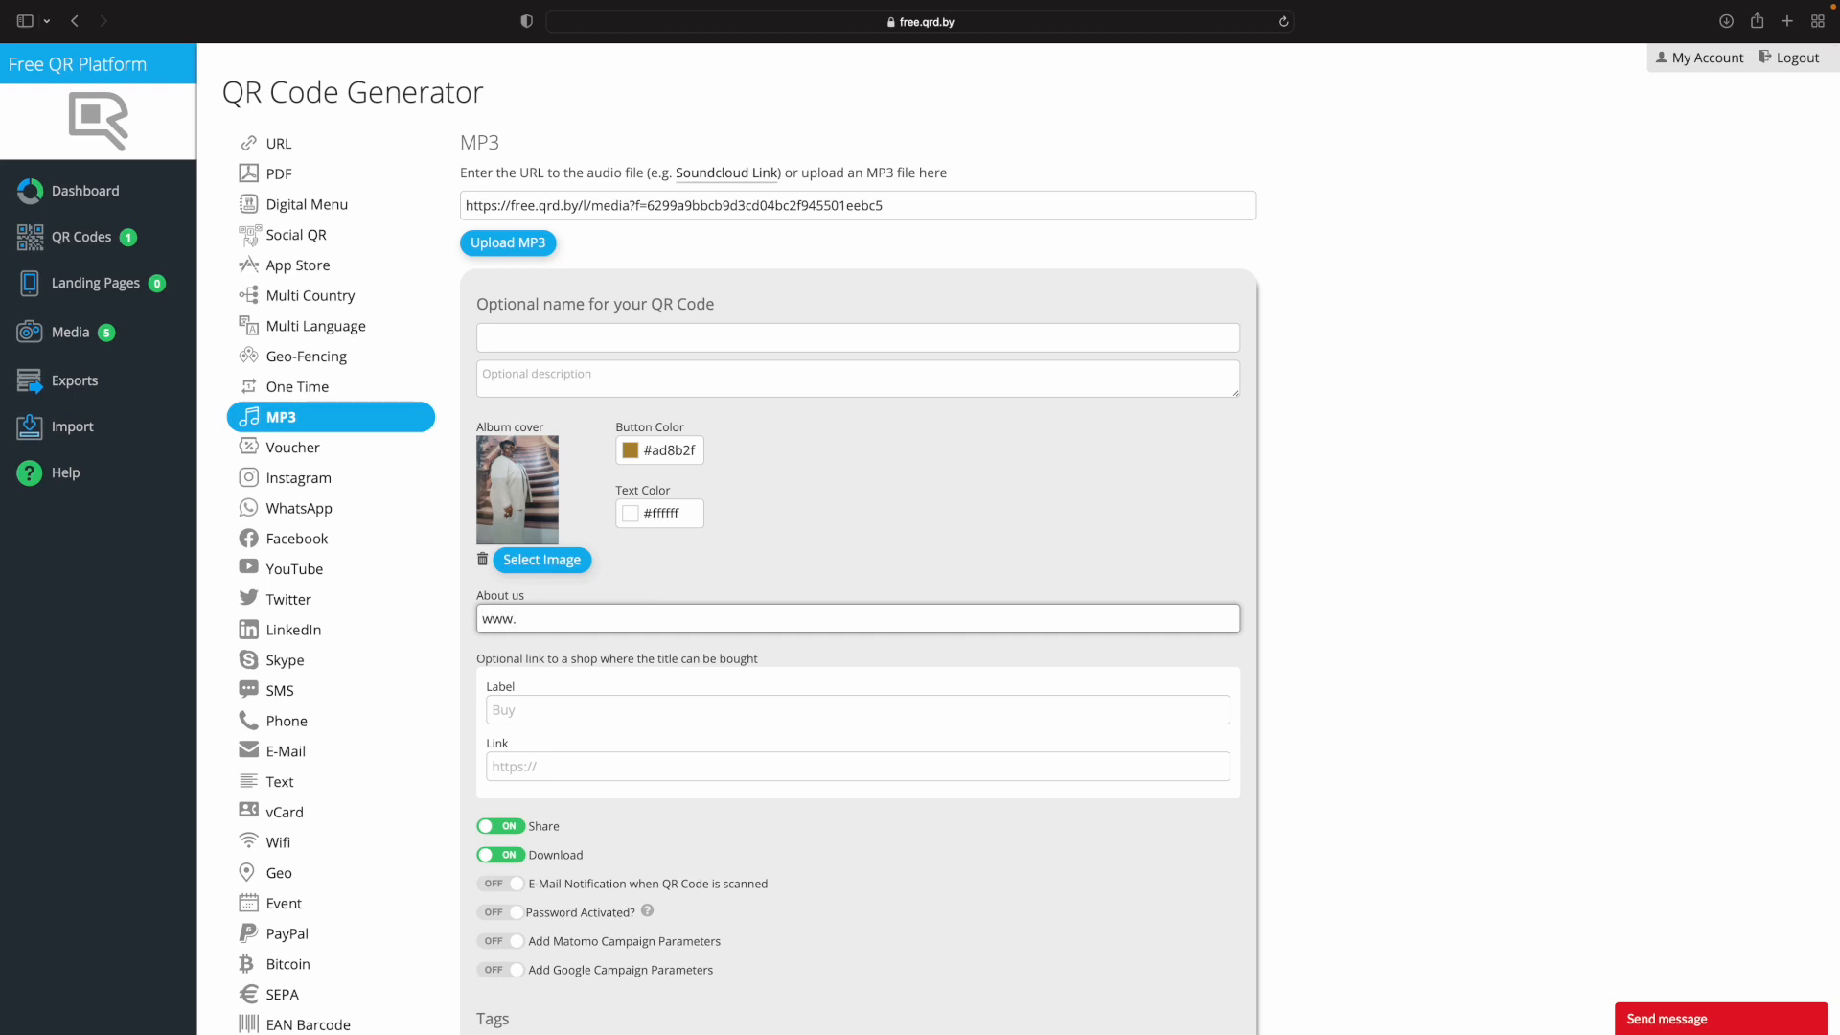
type("tajdesignz.com")
key("Tab")
scroll(560, 726, "down", 3)
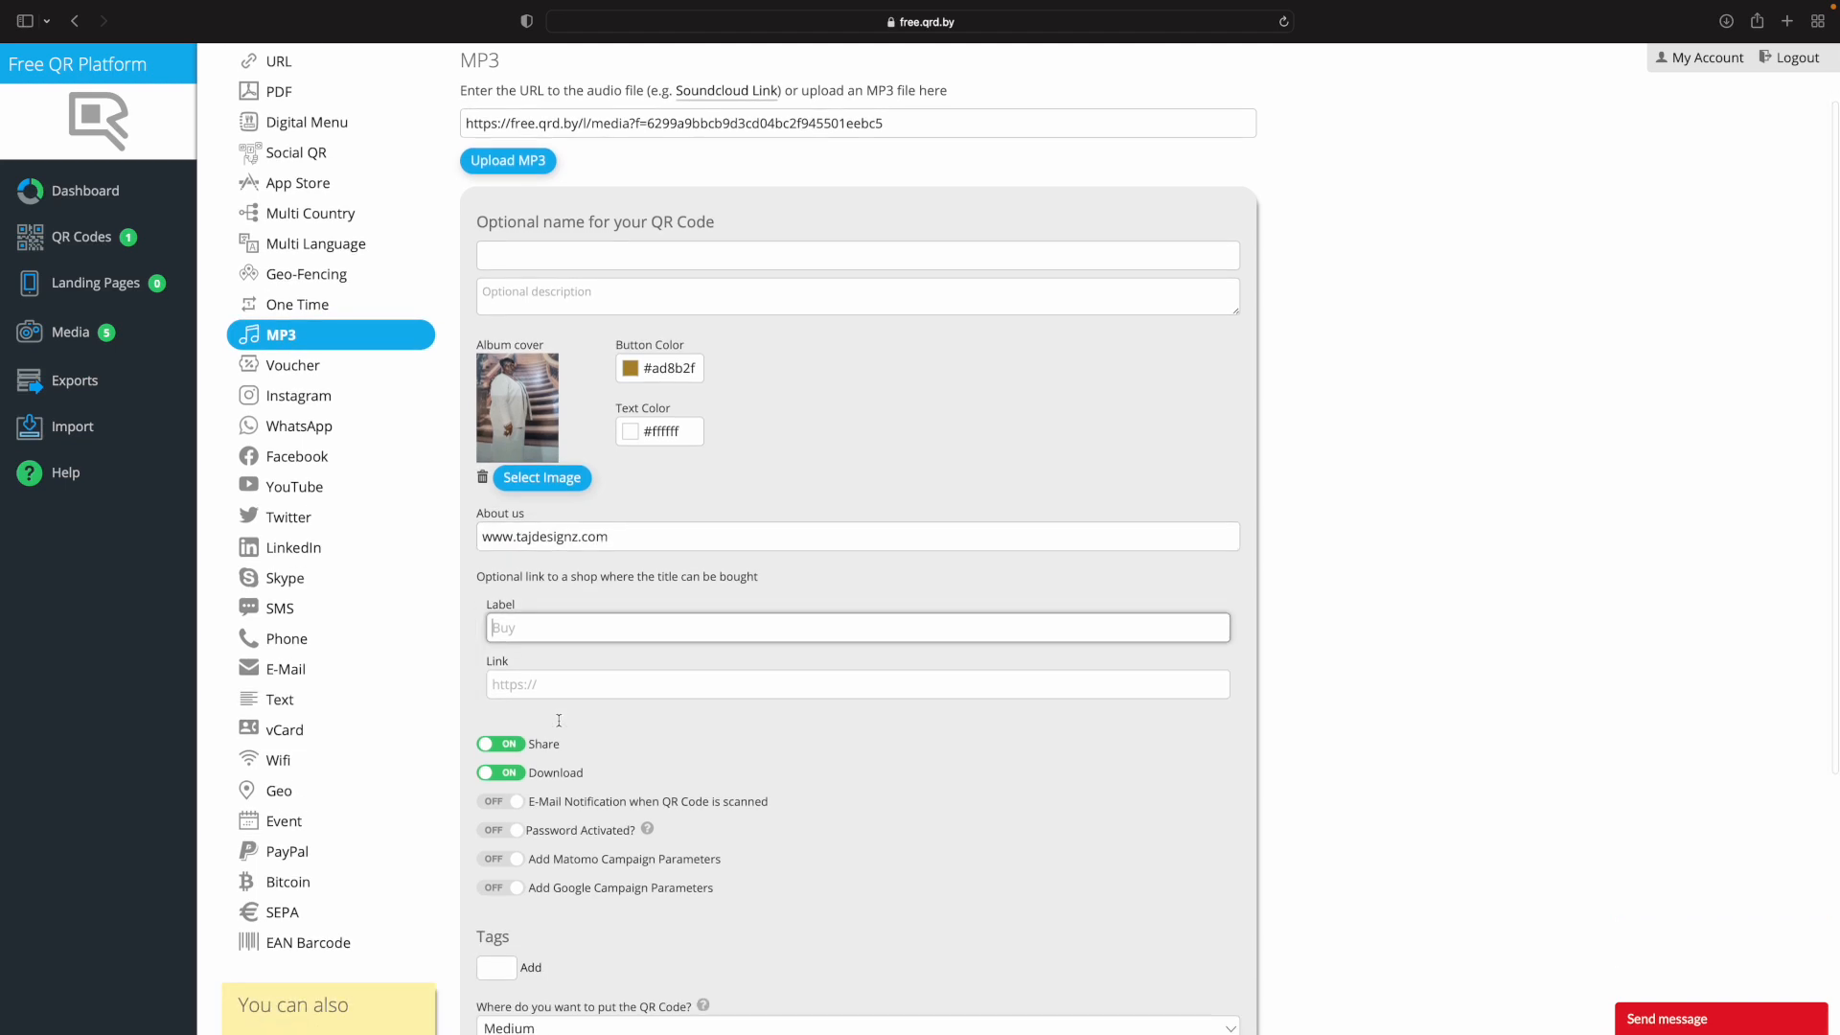
scroll(559, 726, "down", 2)
scroll(559, 724, "up", 4)
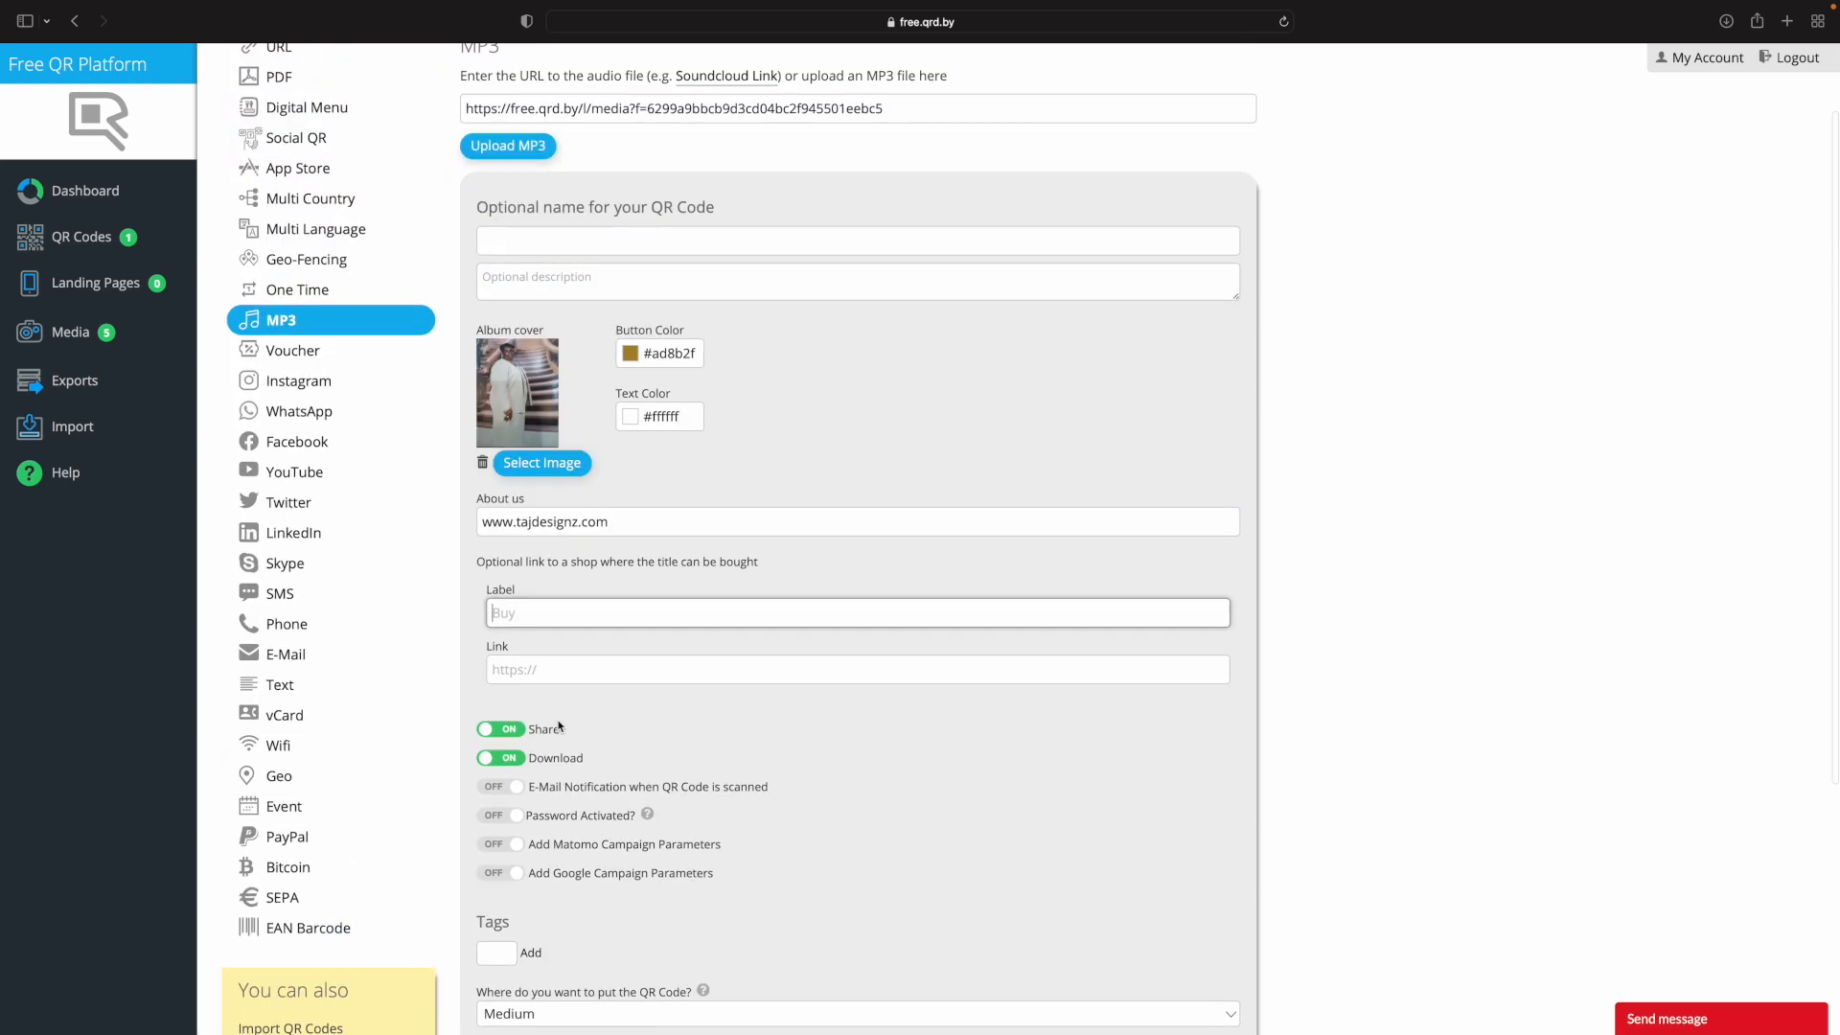
Name the QR code "We Love You Granny" and create it.
left_click(690, 337)
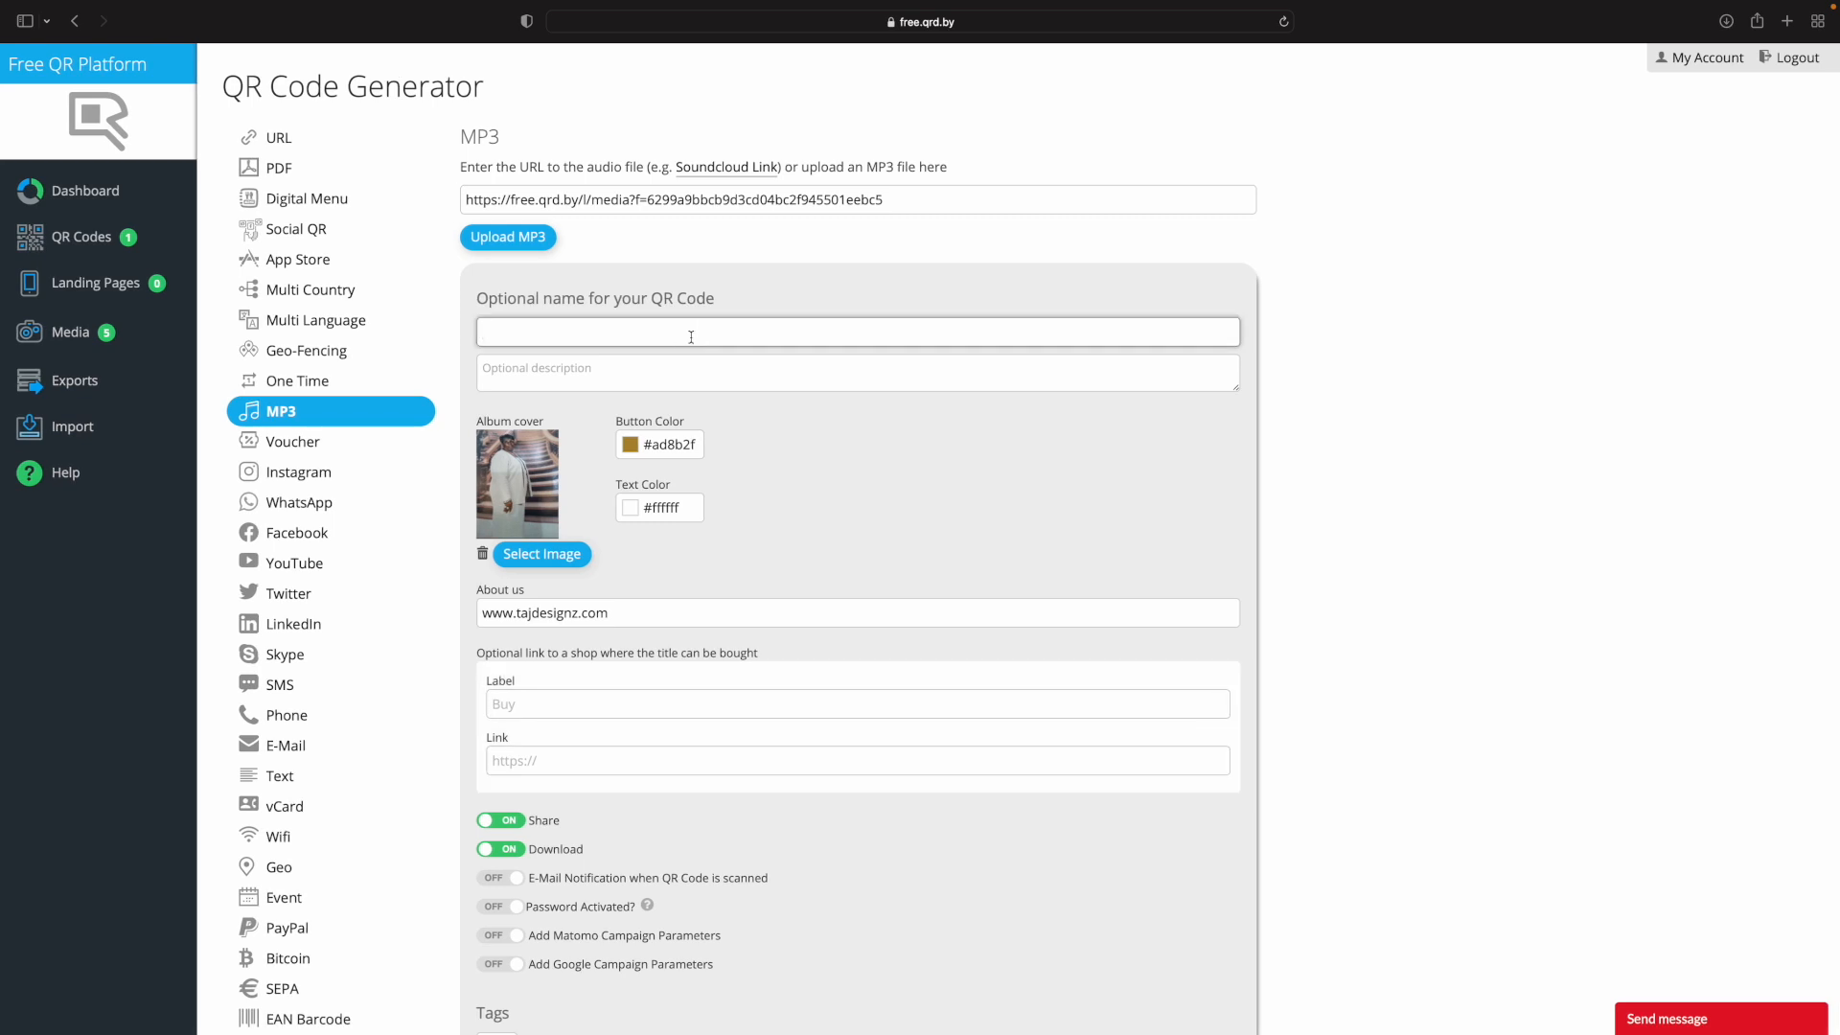
type("We Love You Granny")
scroll(858, 539, "down", 3)
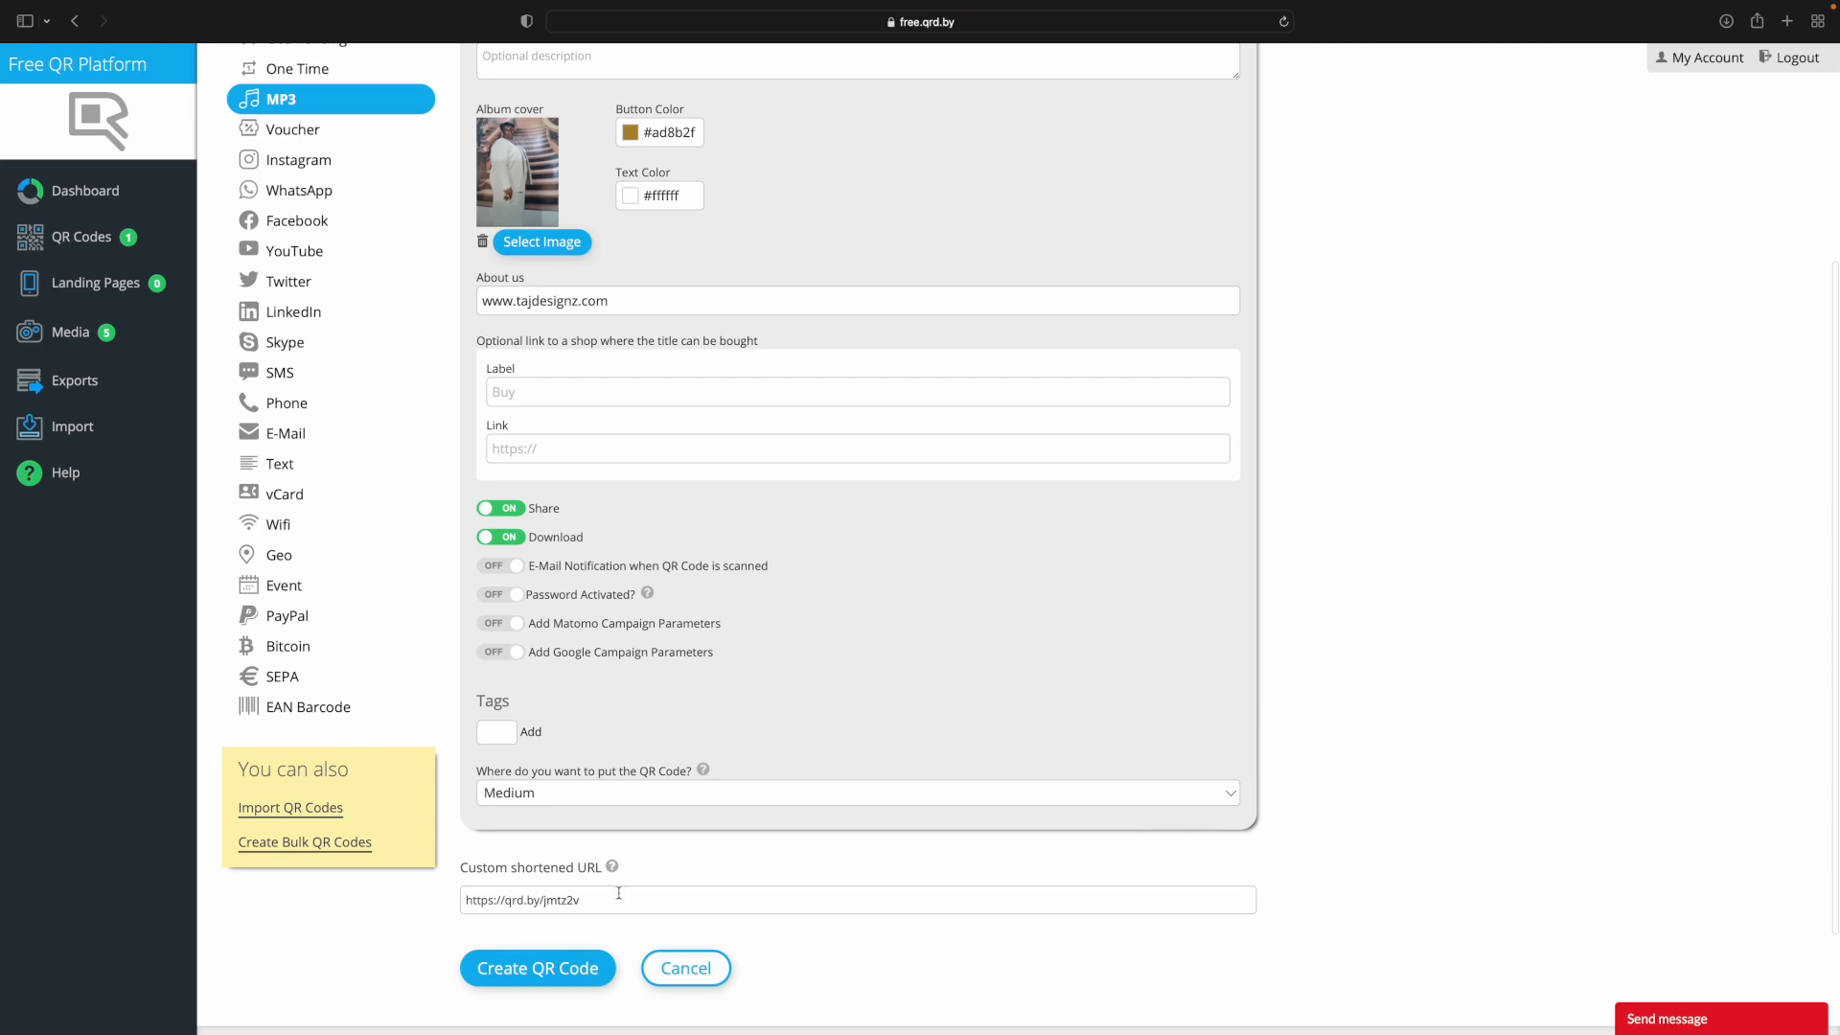
left_click(568, 963)
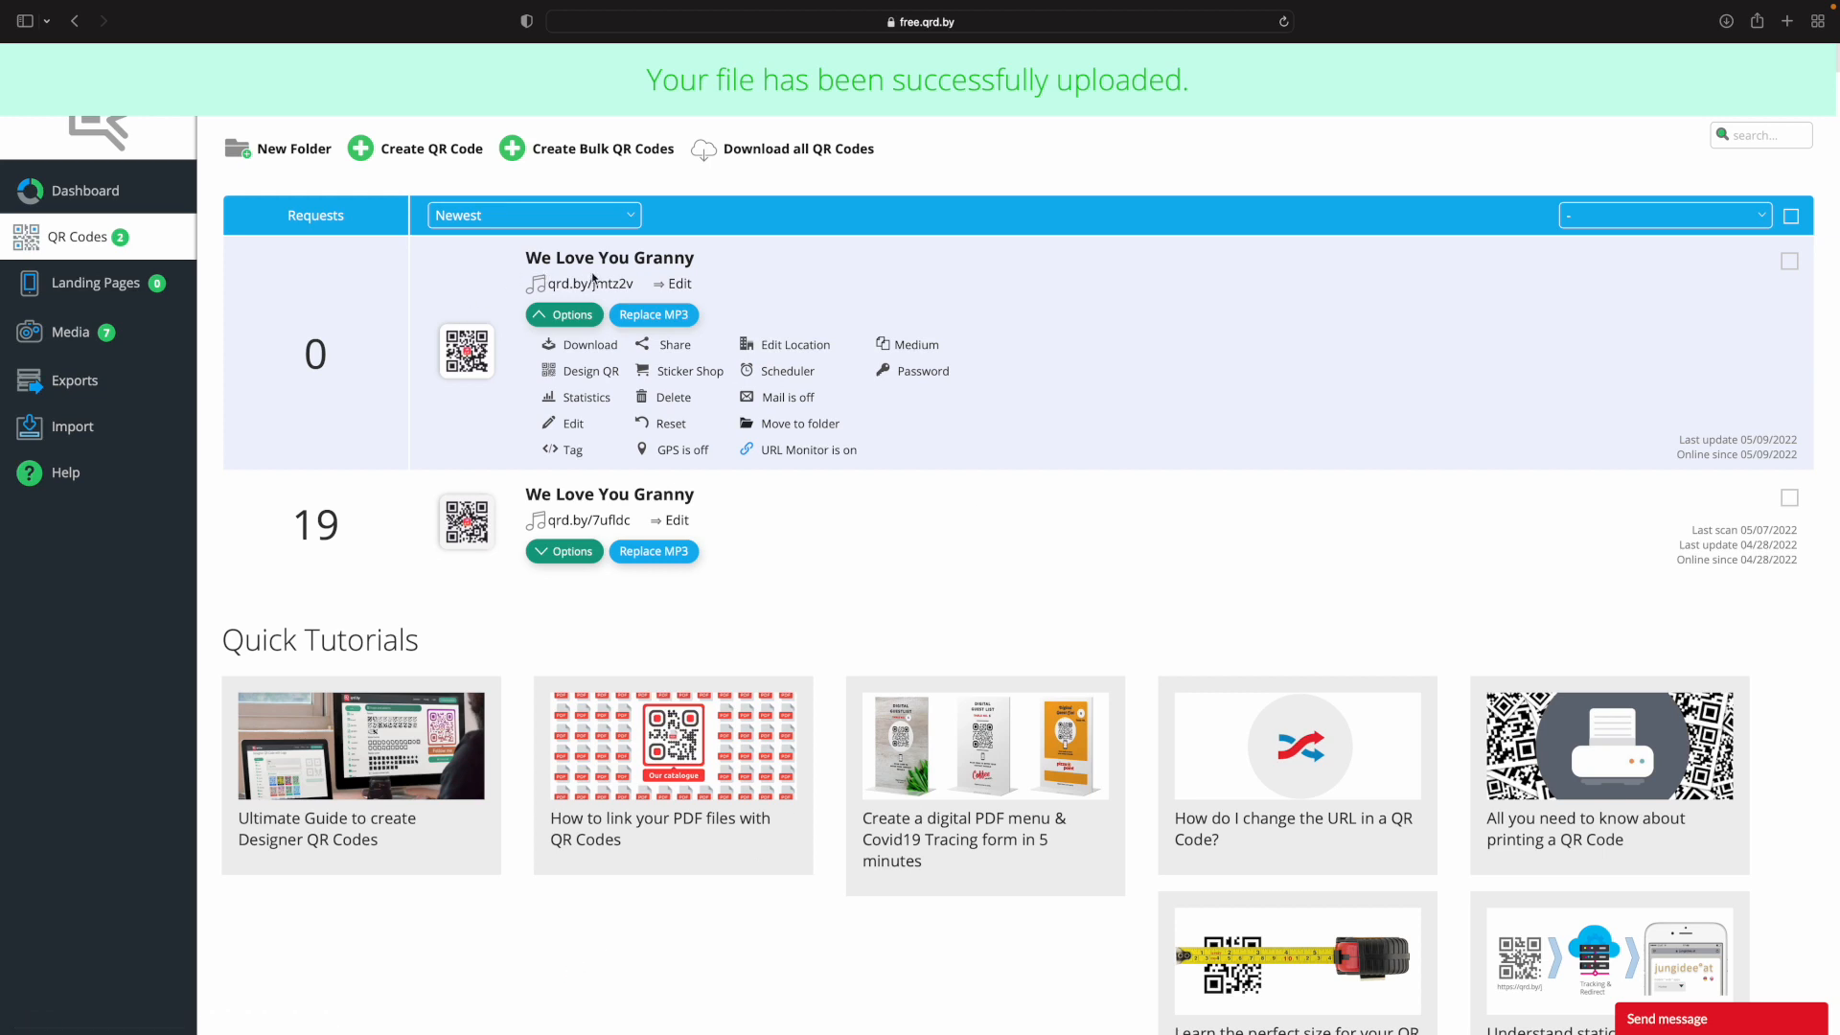
Open the newly created QR code for editing and review its code and phone preview.
left_click(680, 283)
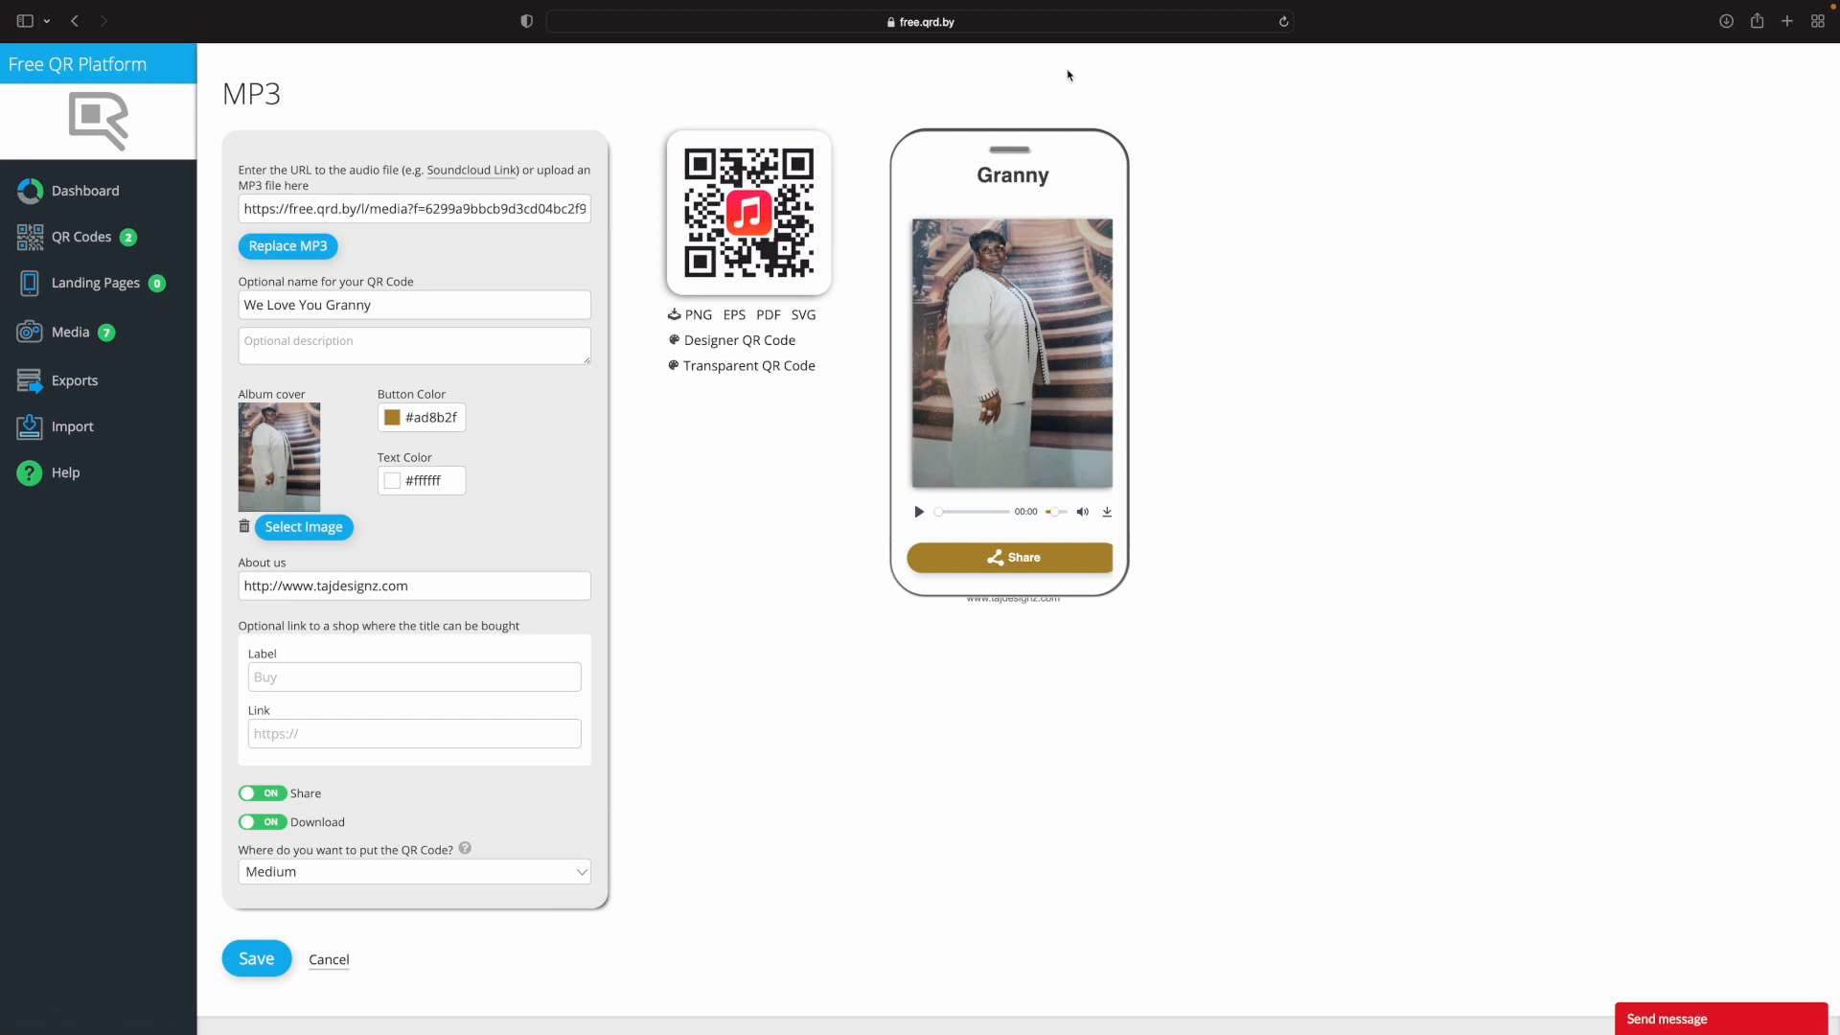
left_click_drag(1076, 172, 1039, 188)
scroll(998, 305, "down", 2)
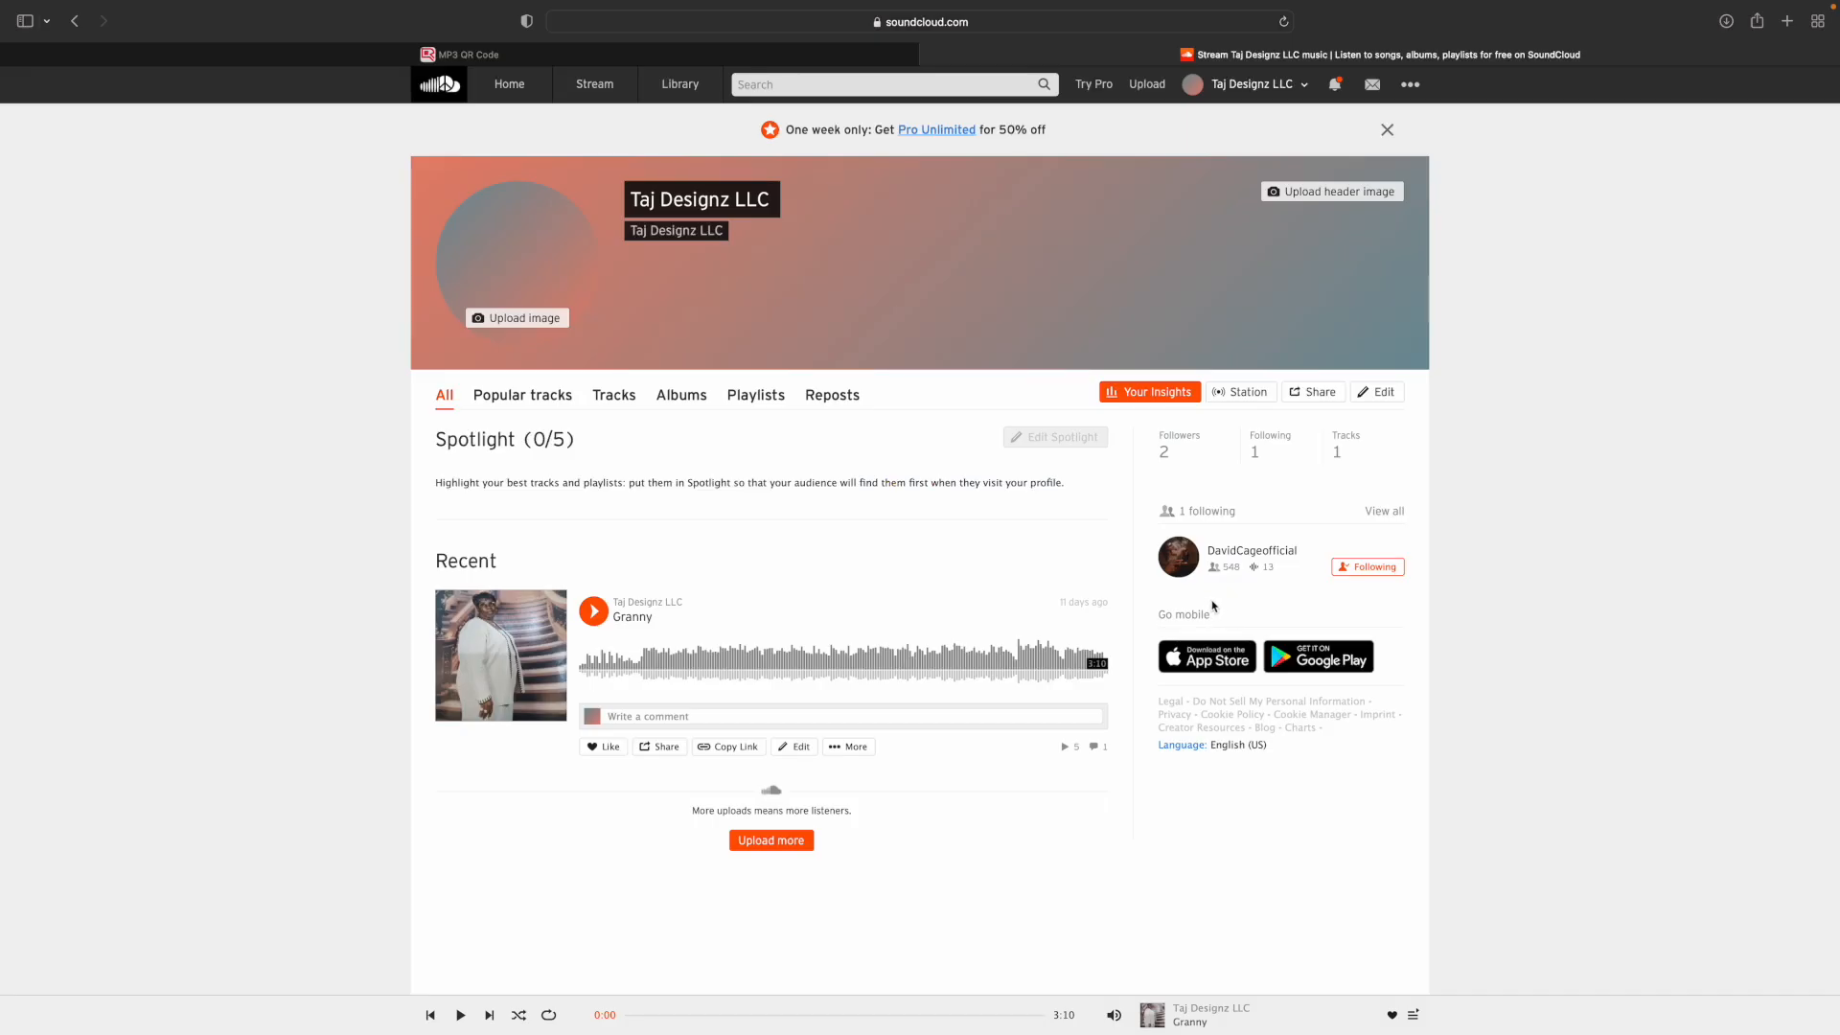
On SoundCloud, start a new track upload with the file 2.mp3 from Downloads.
left_click(778, 840)
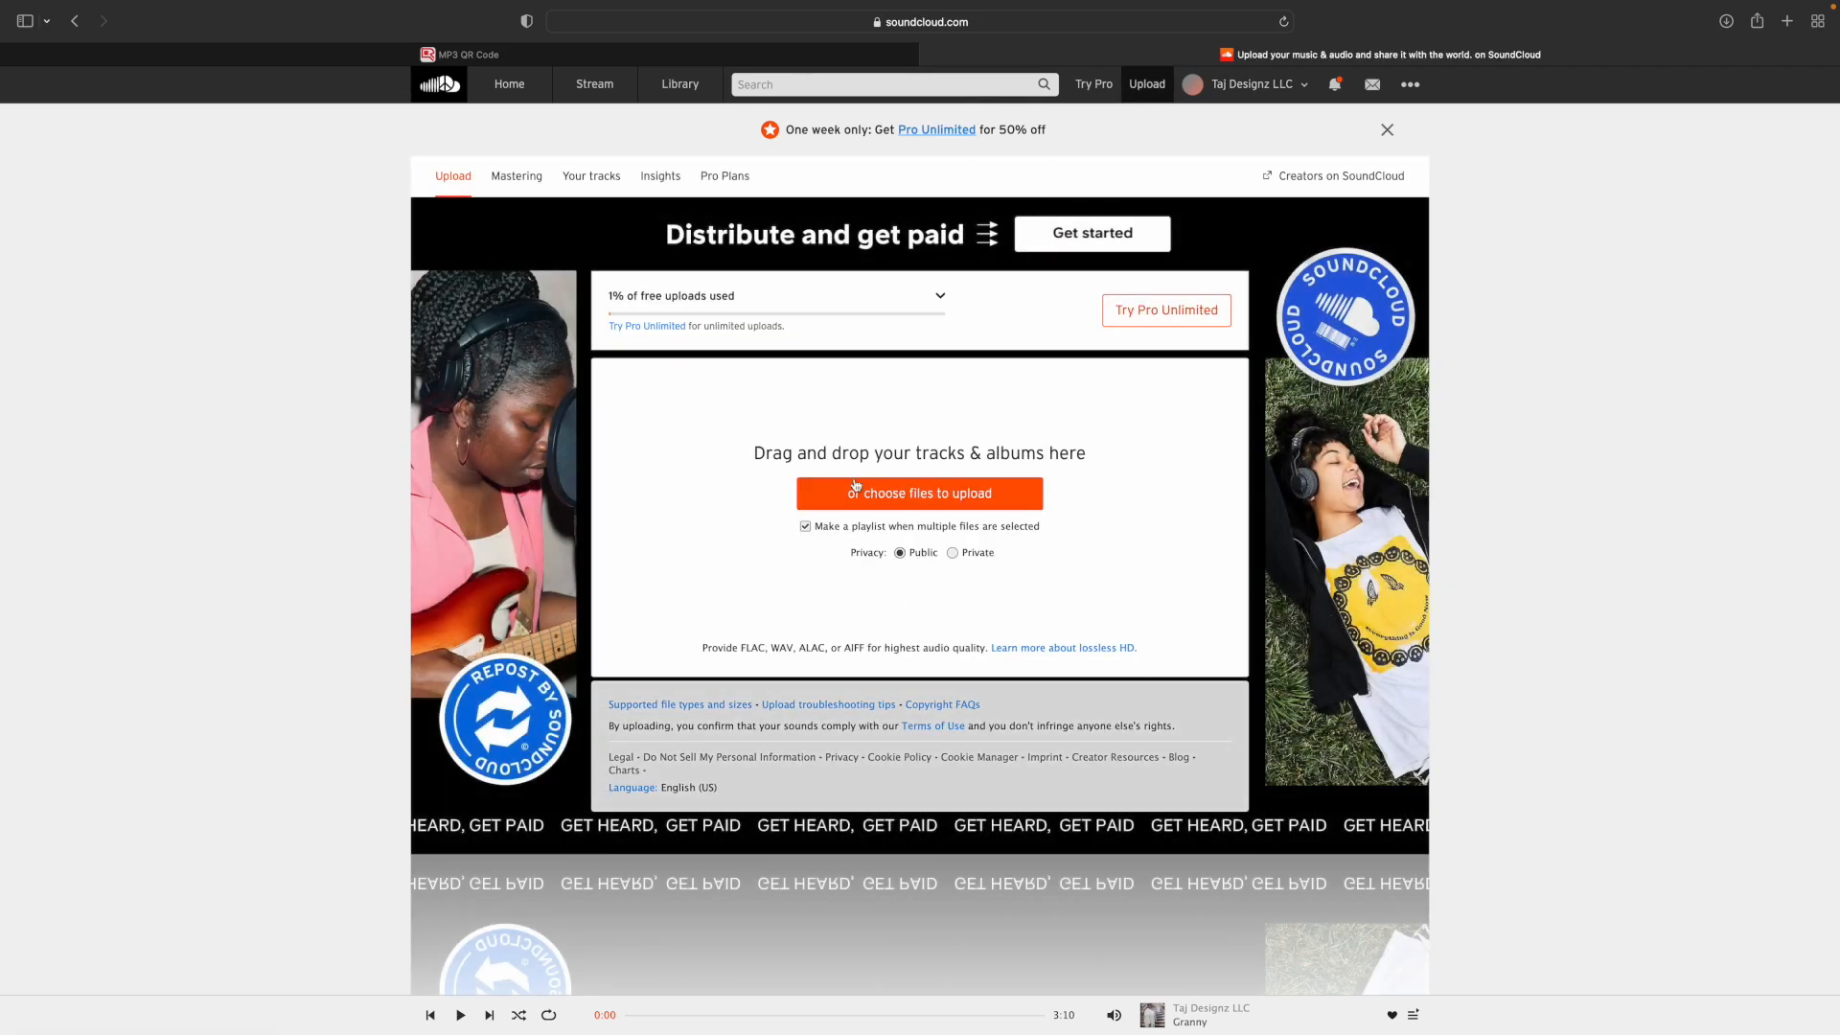
left_click(859, 496)
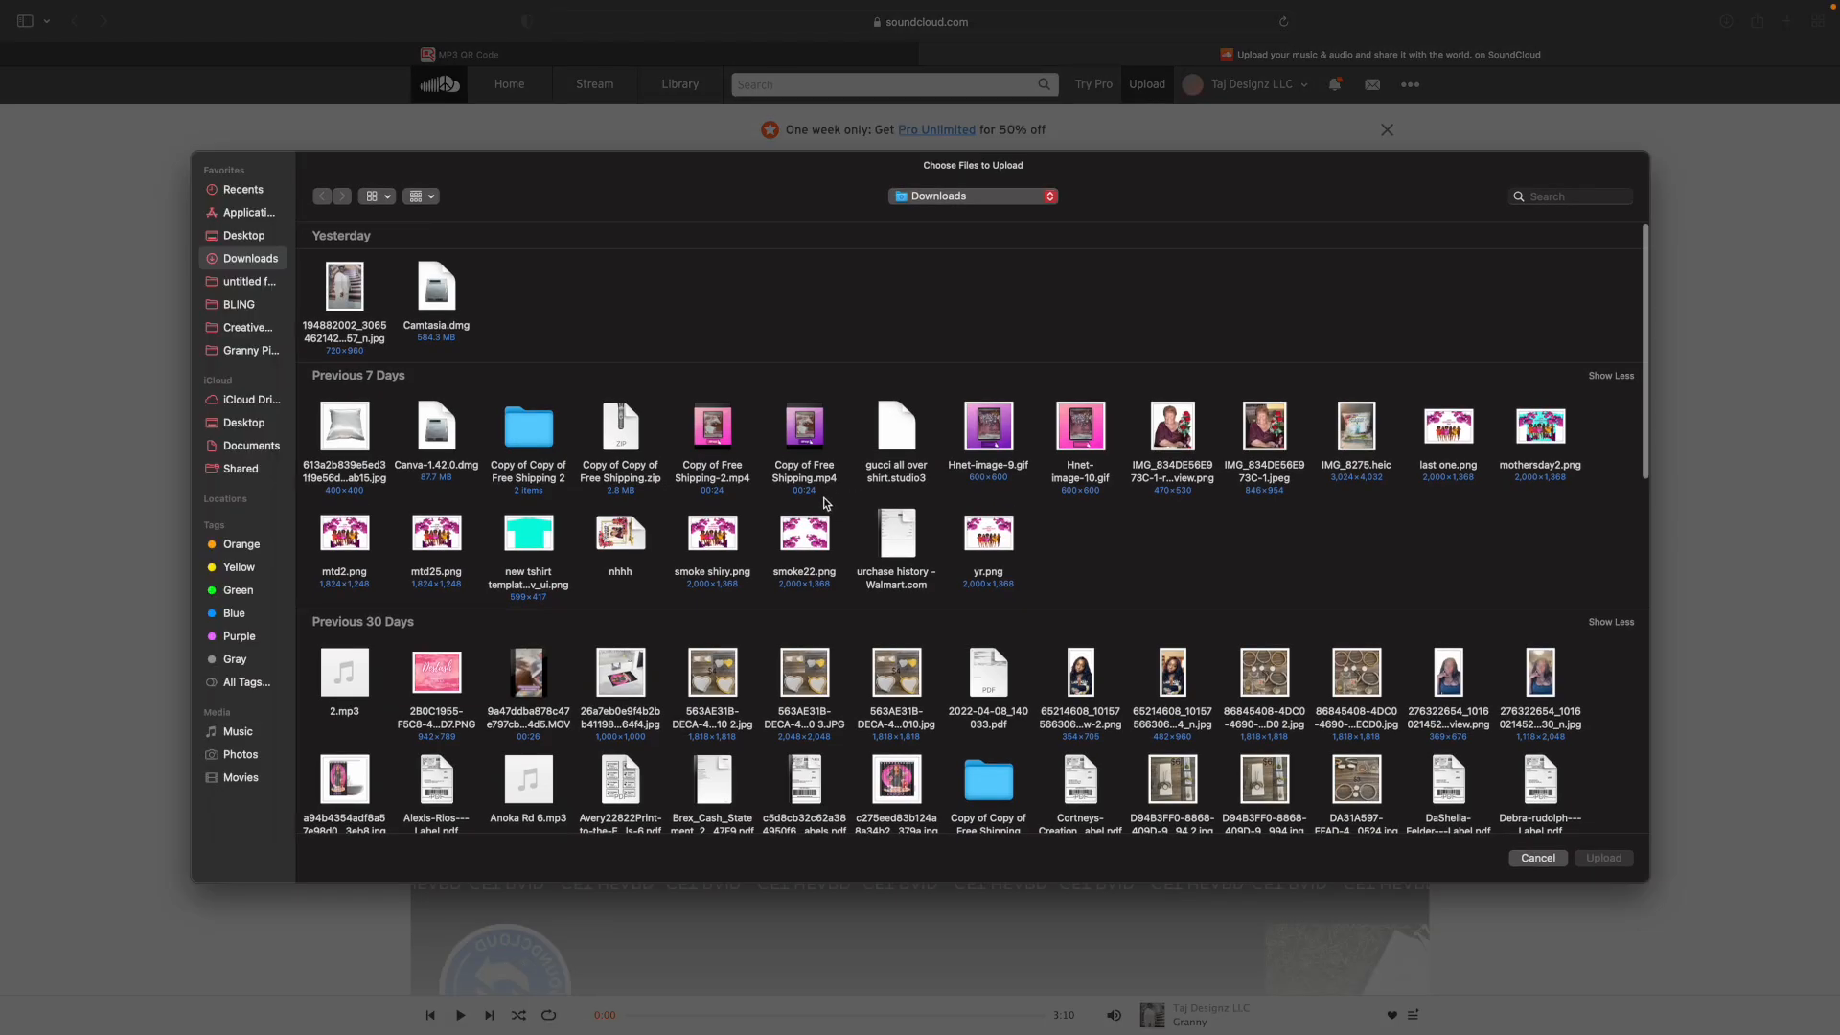
double_click(351, 692)
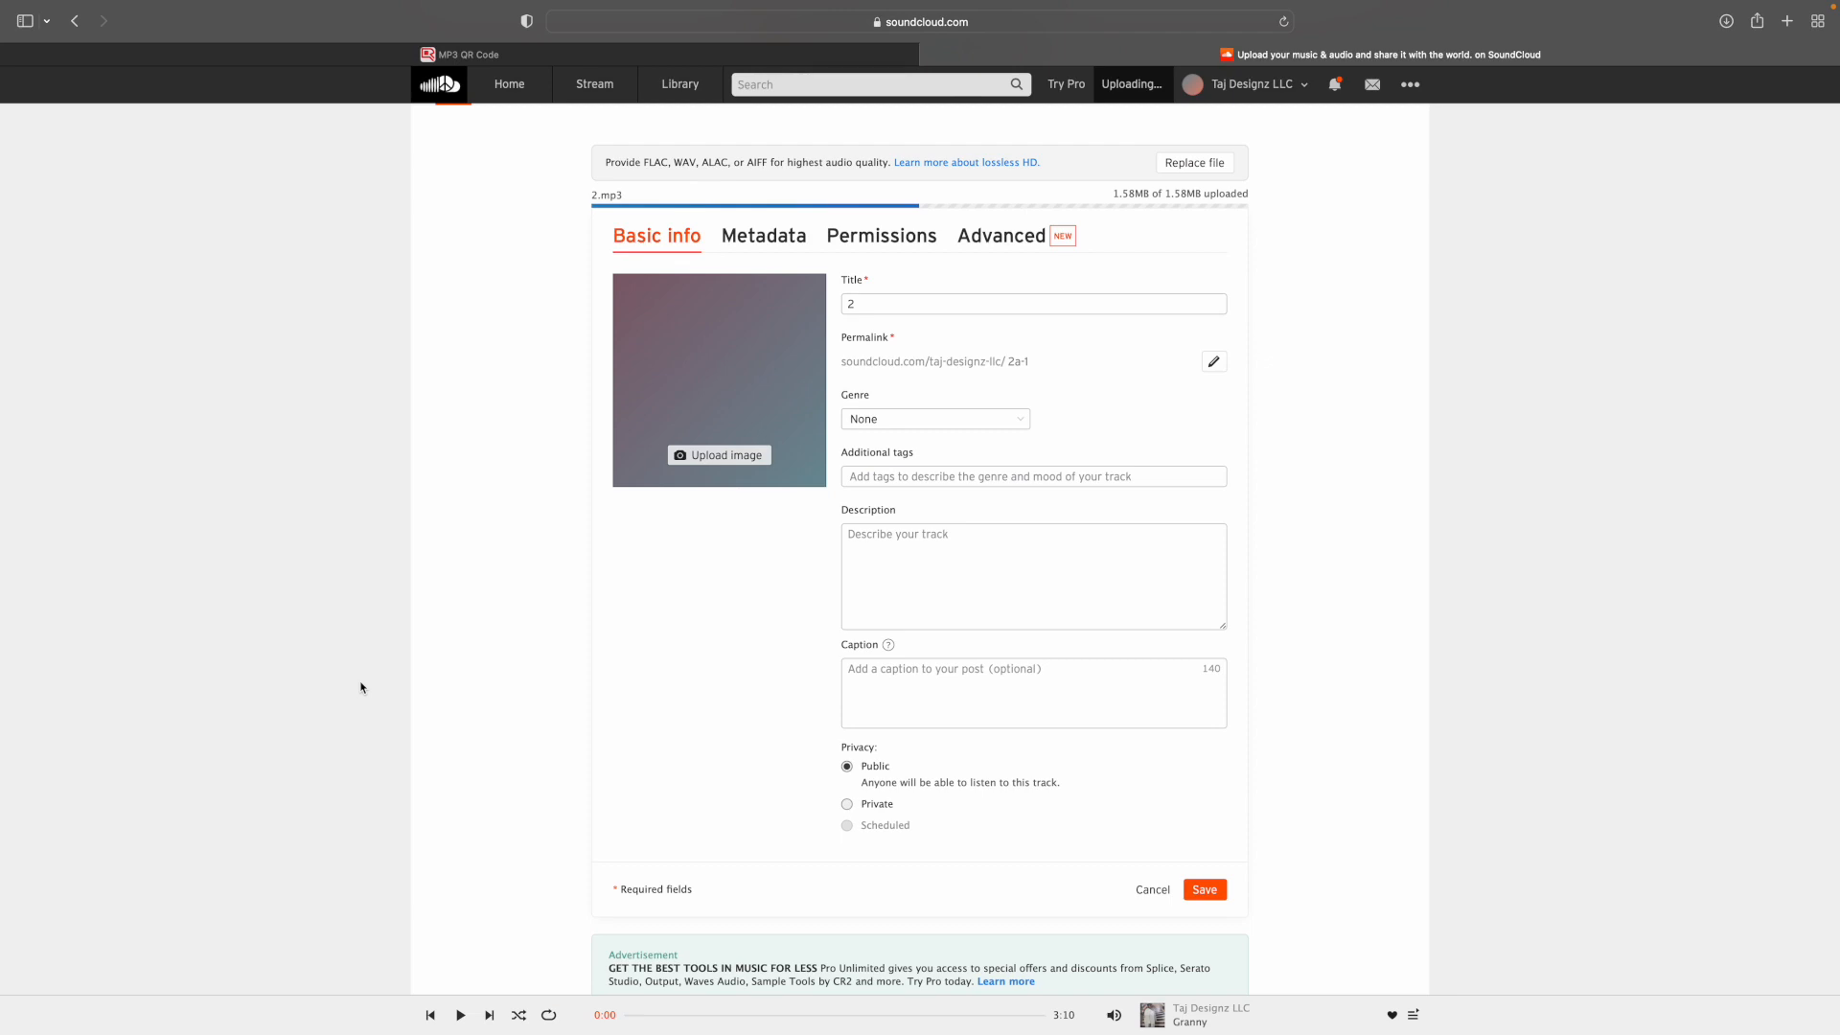
Set the 194882002 photo from Downloads as the uploaded track's artwork.
left_click(724, 470)
left_click(357, 337)
double_click(358, 338)
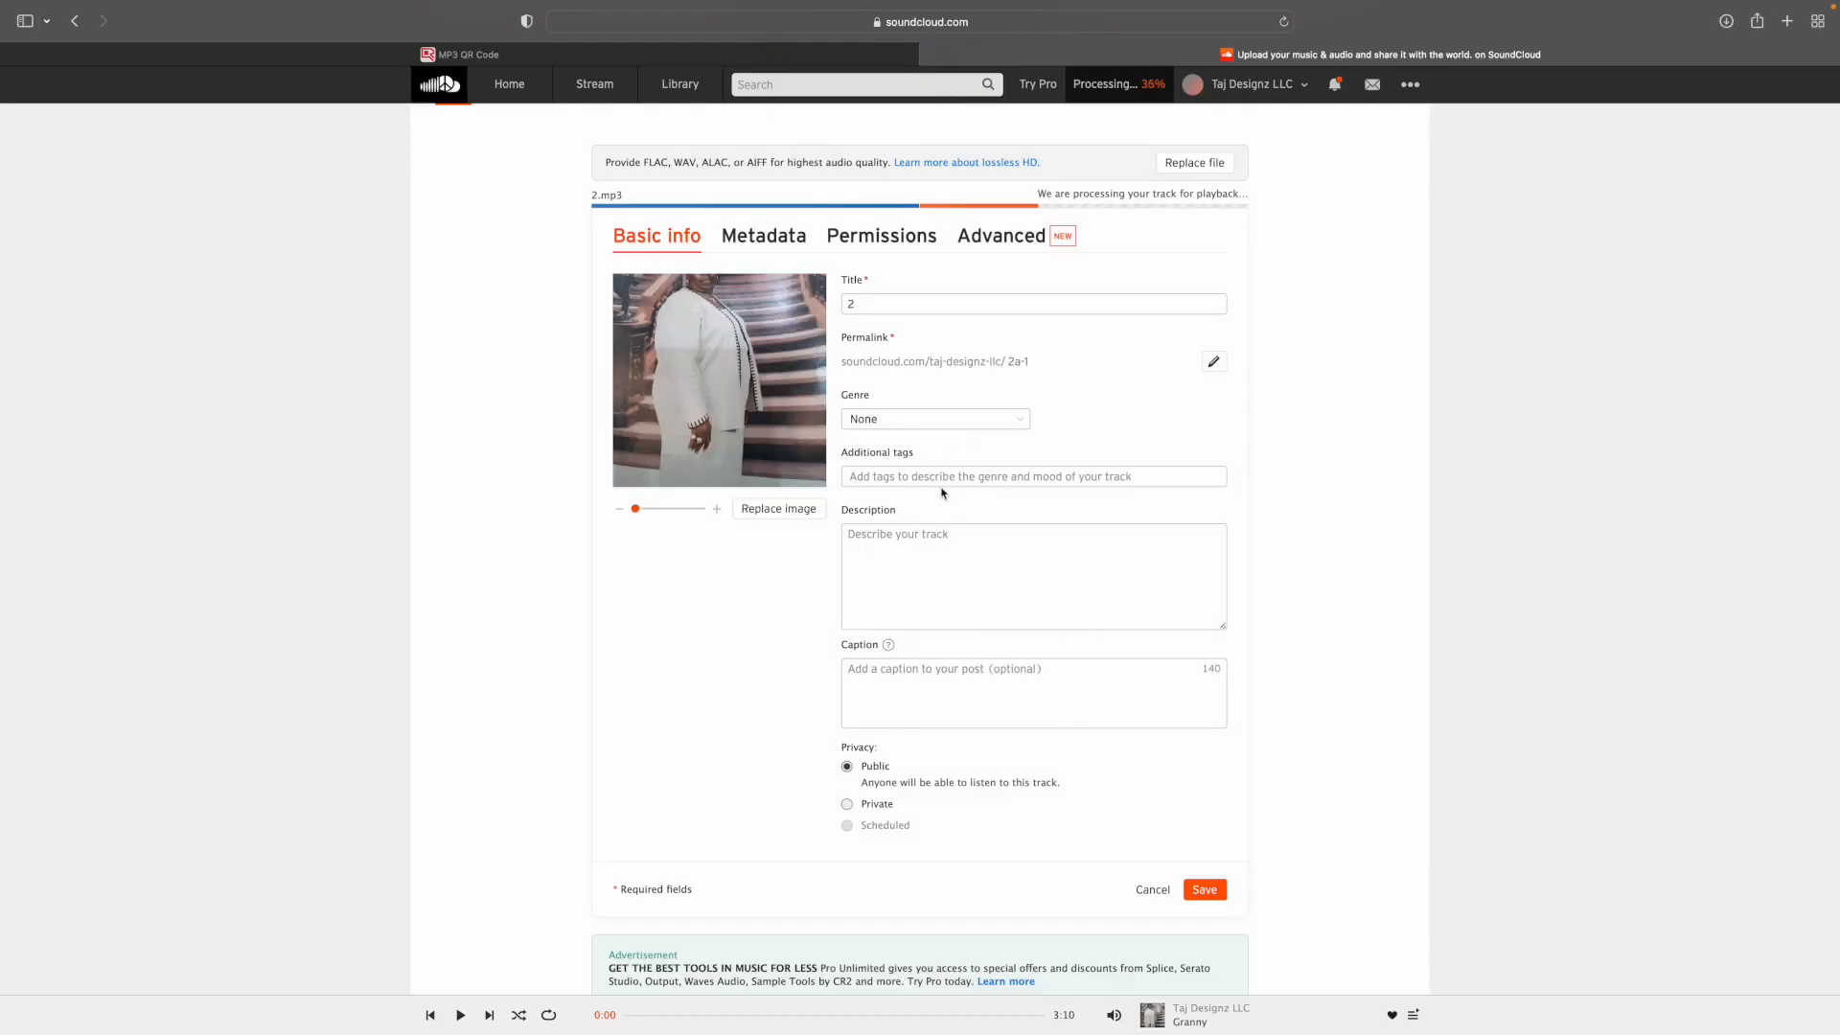
Set the uploaded track's description to "Love One", keep its privacy public and save it.
left_click(929, 535)
type("Love One")
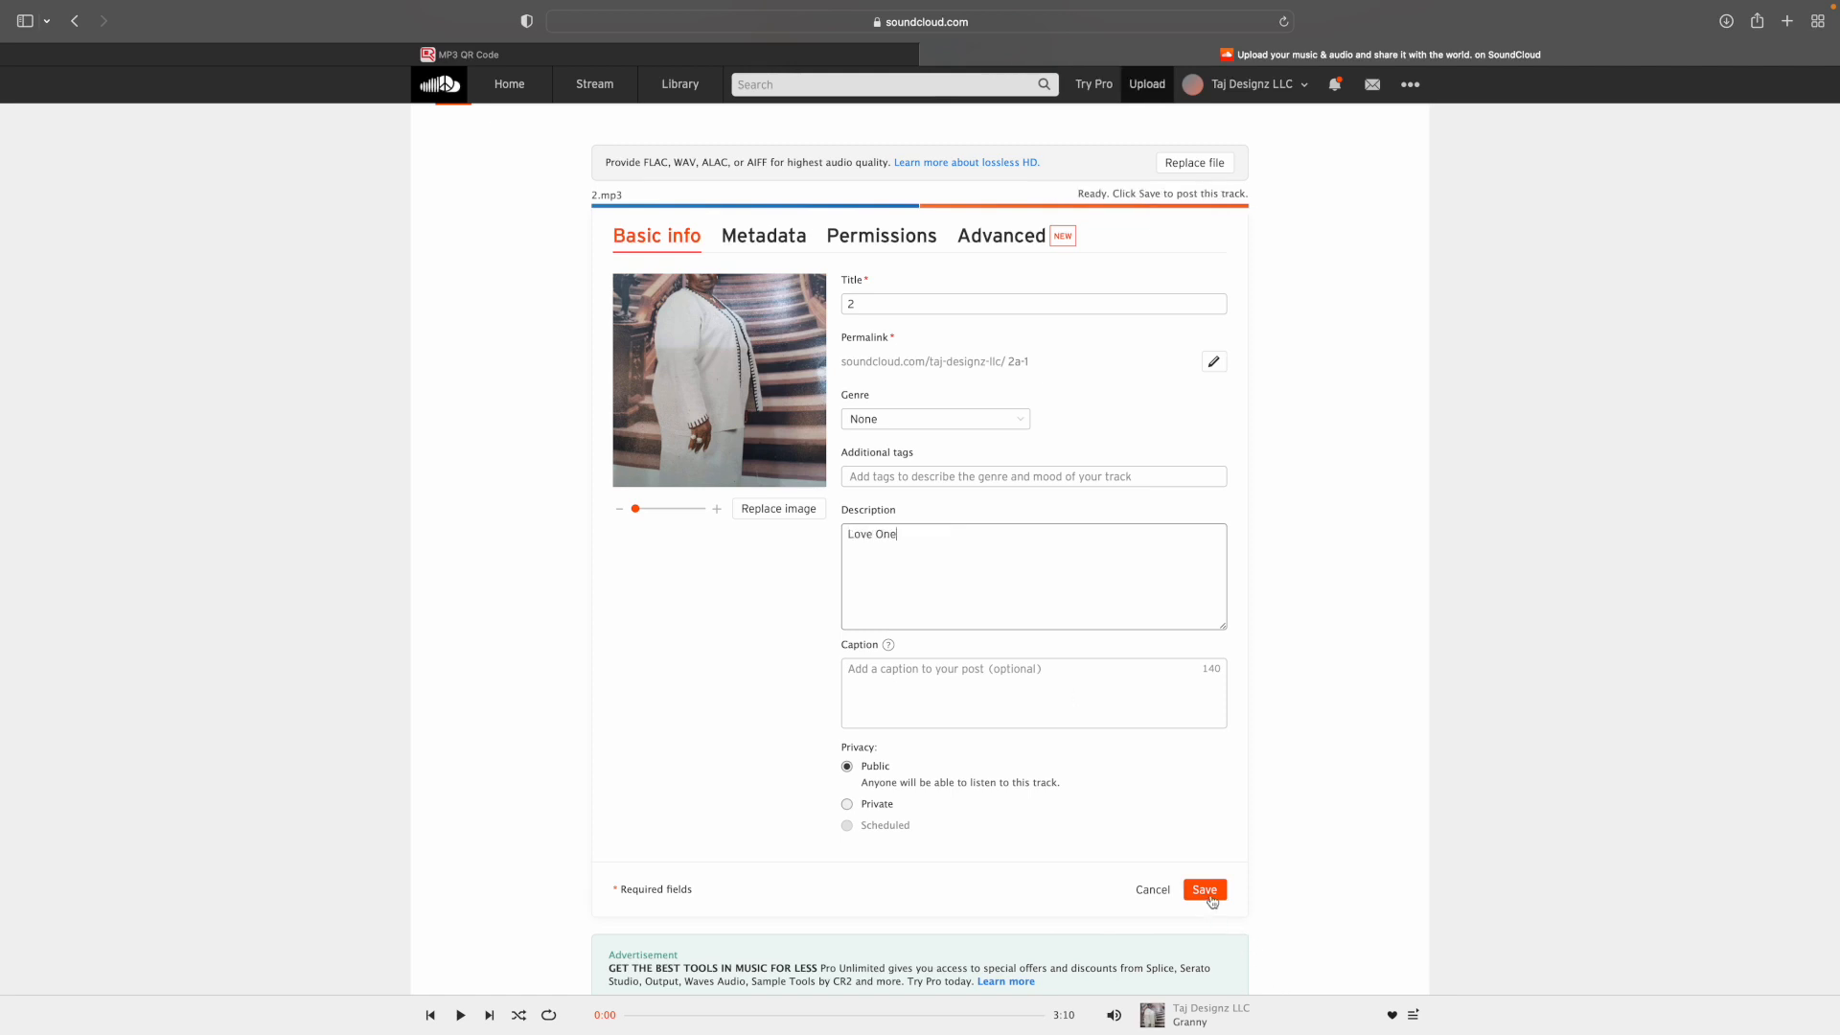
left_click(848, 771)
left_click(1209, 899)
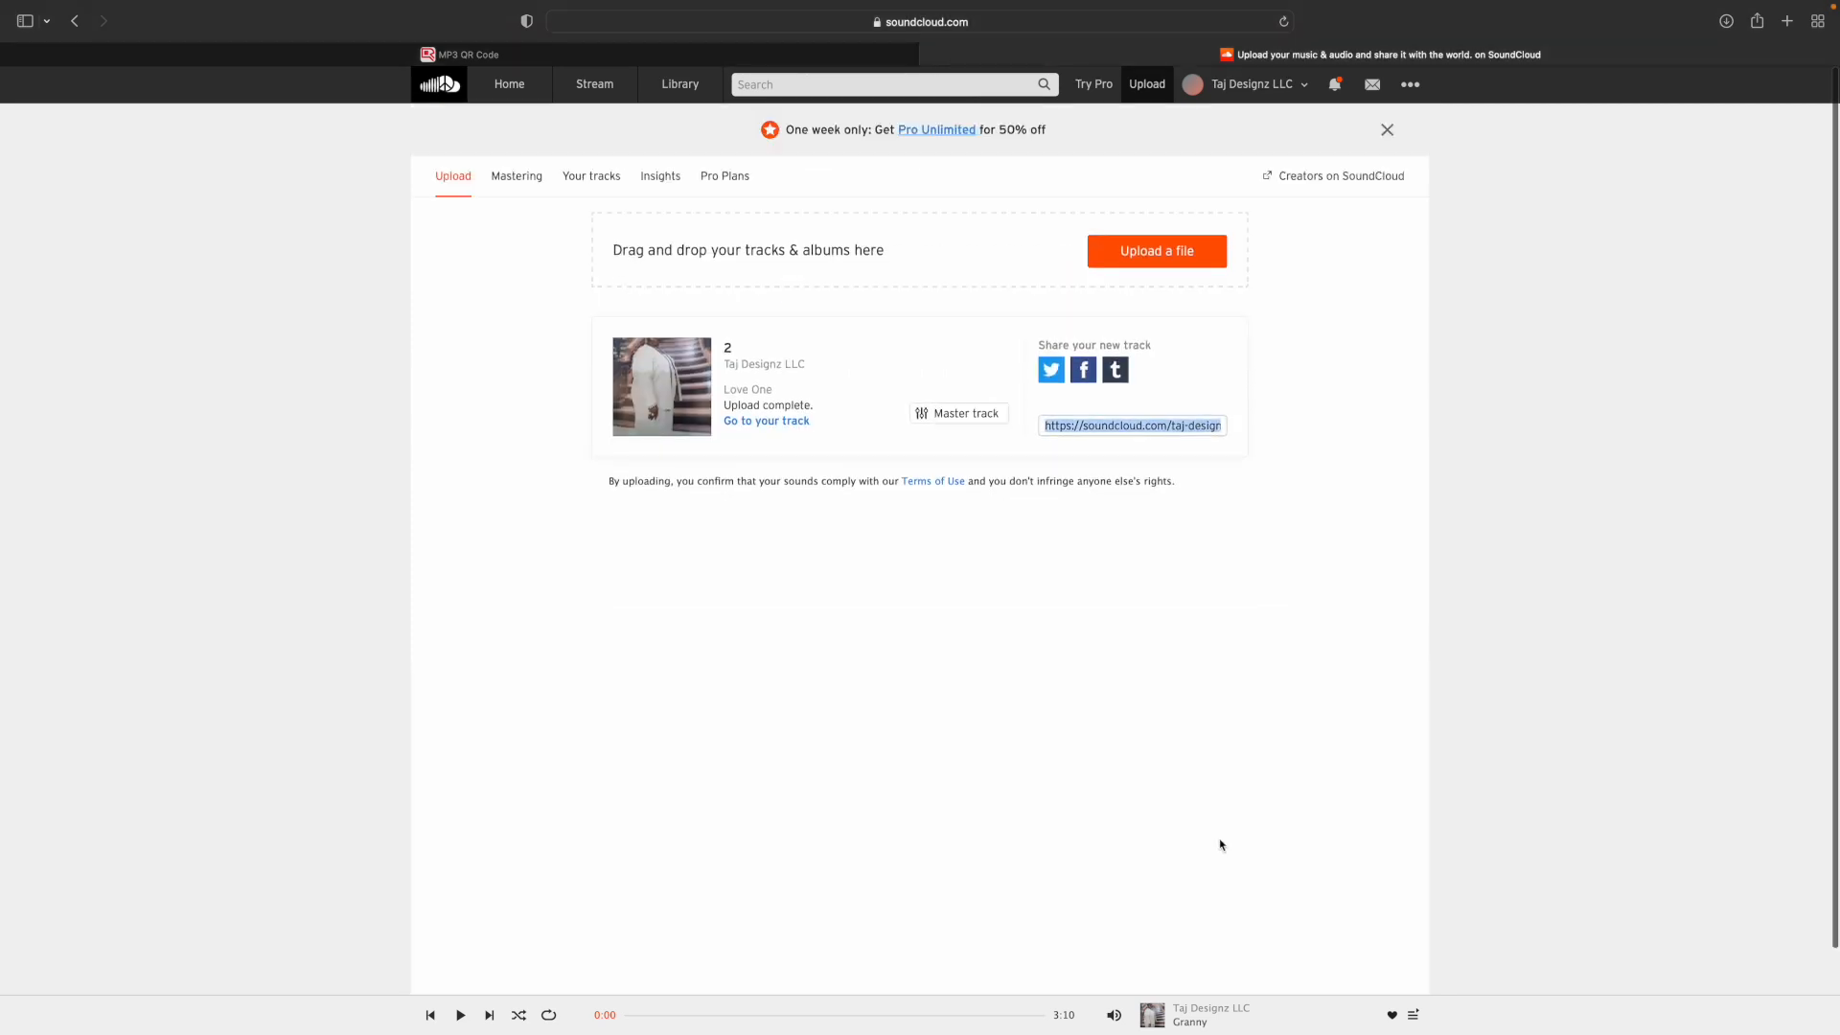
Go to the uploaded tracks and copy the share link of the track titled 2.
left_click(766, 422)
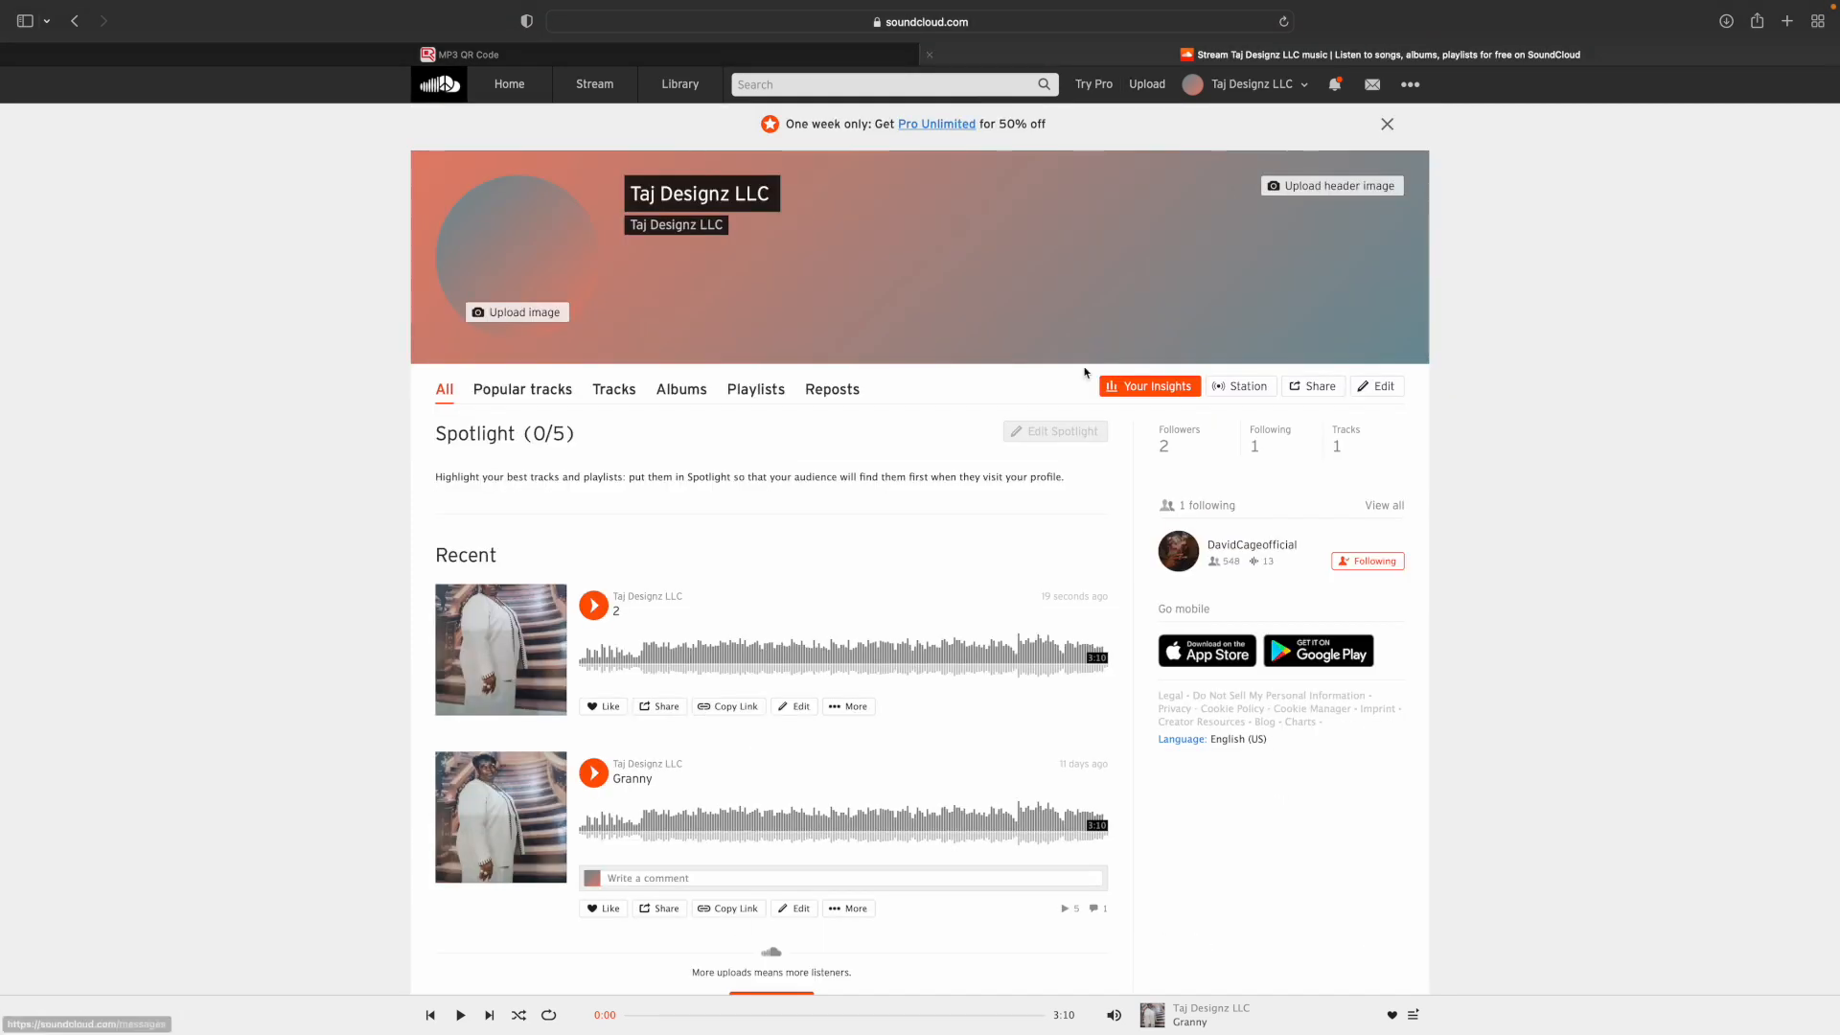
scroll(739, 714, "down", 1)
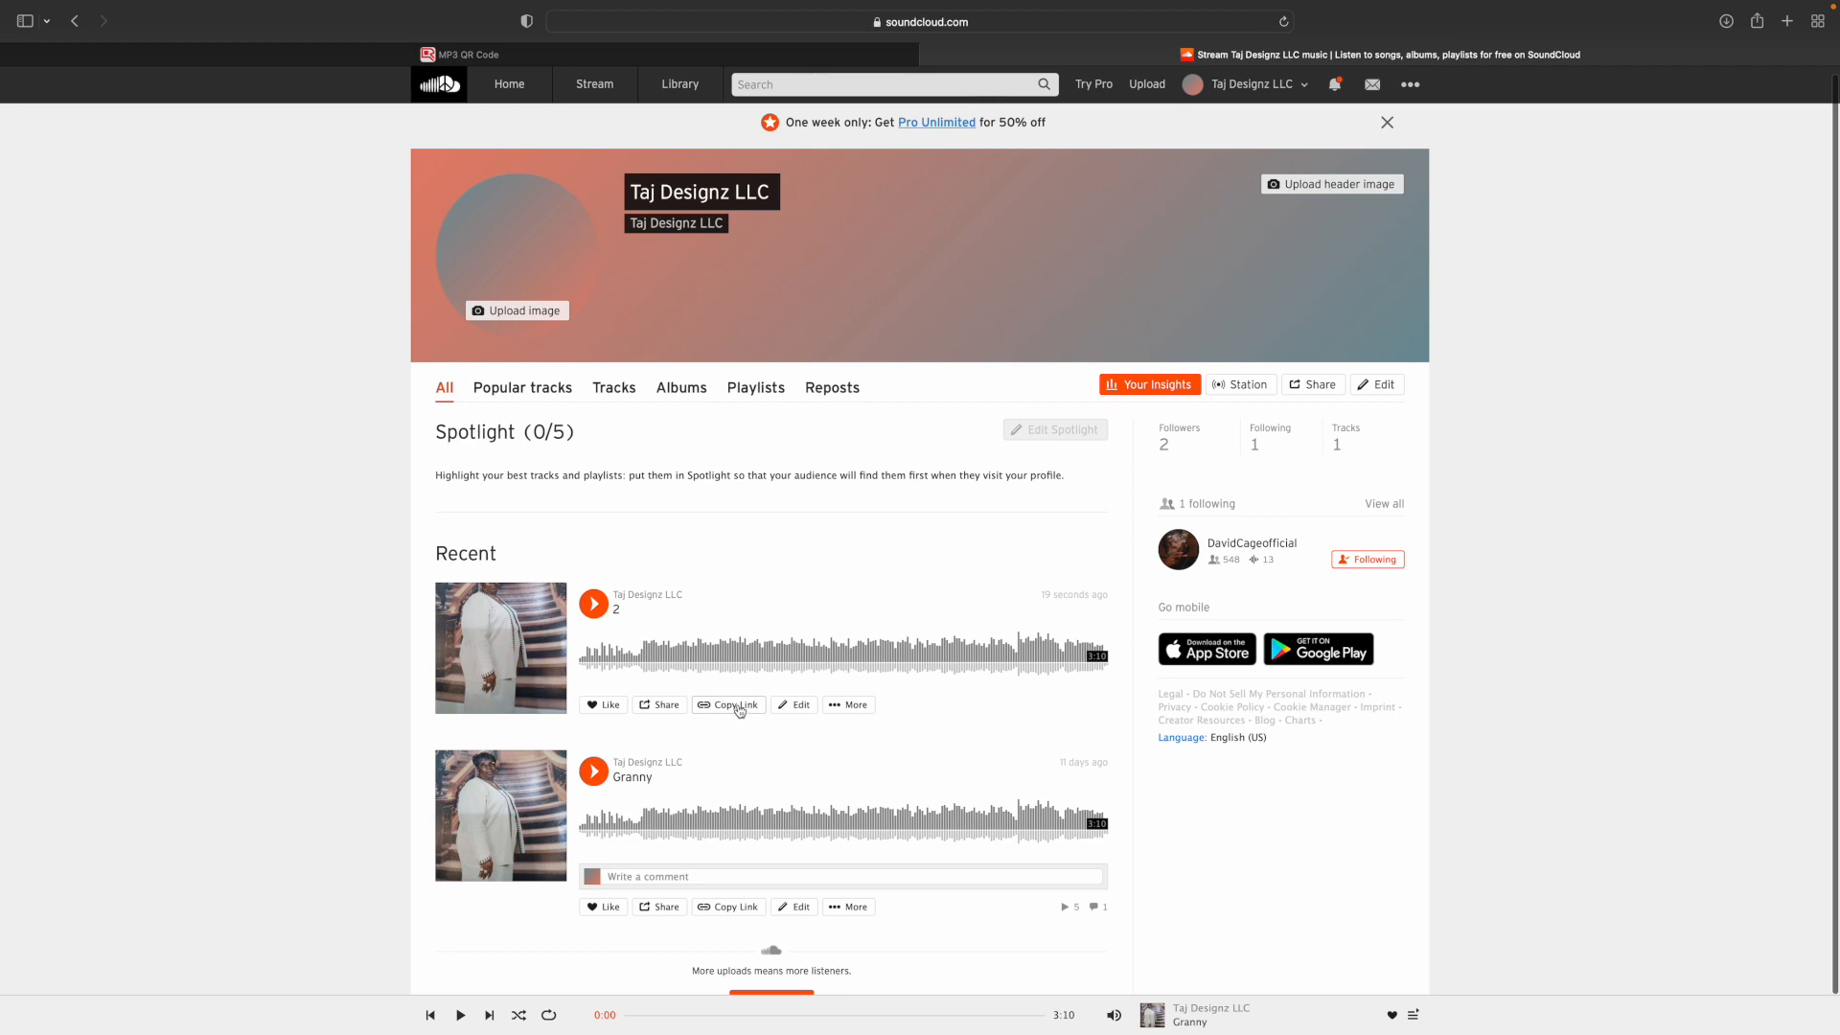
left_click(740, 707)
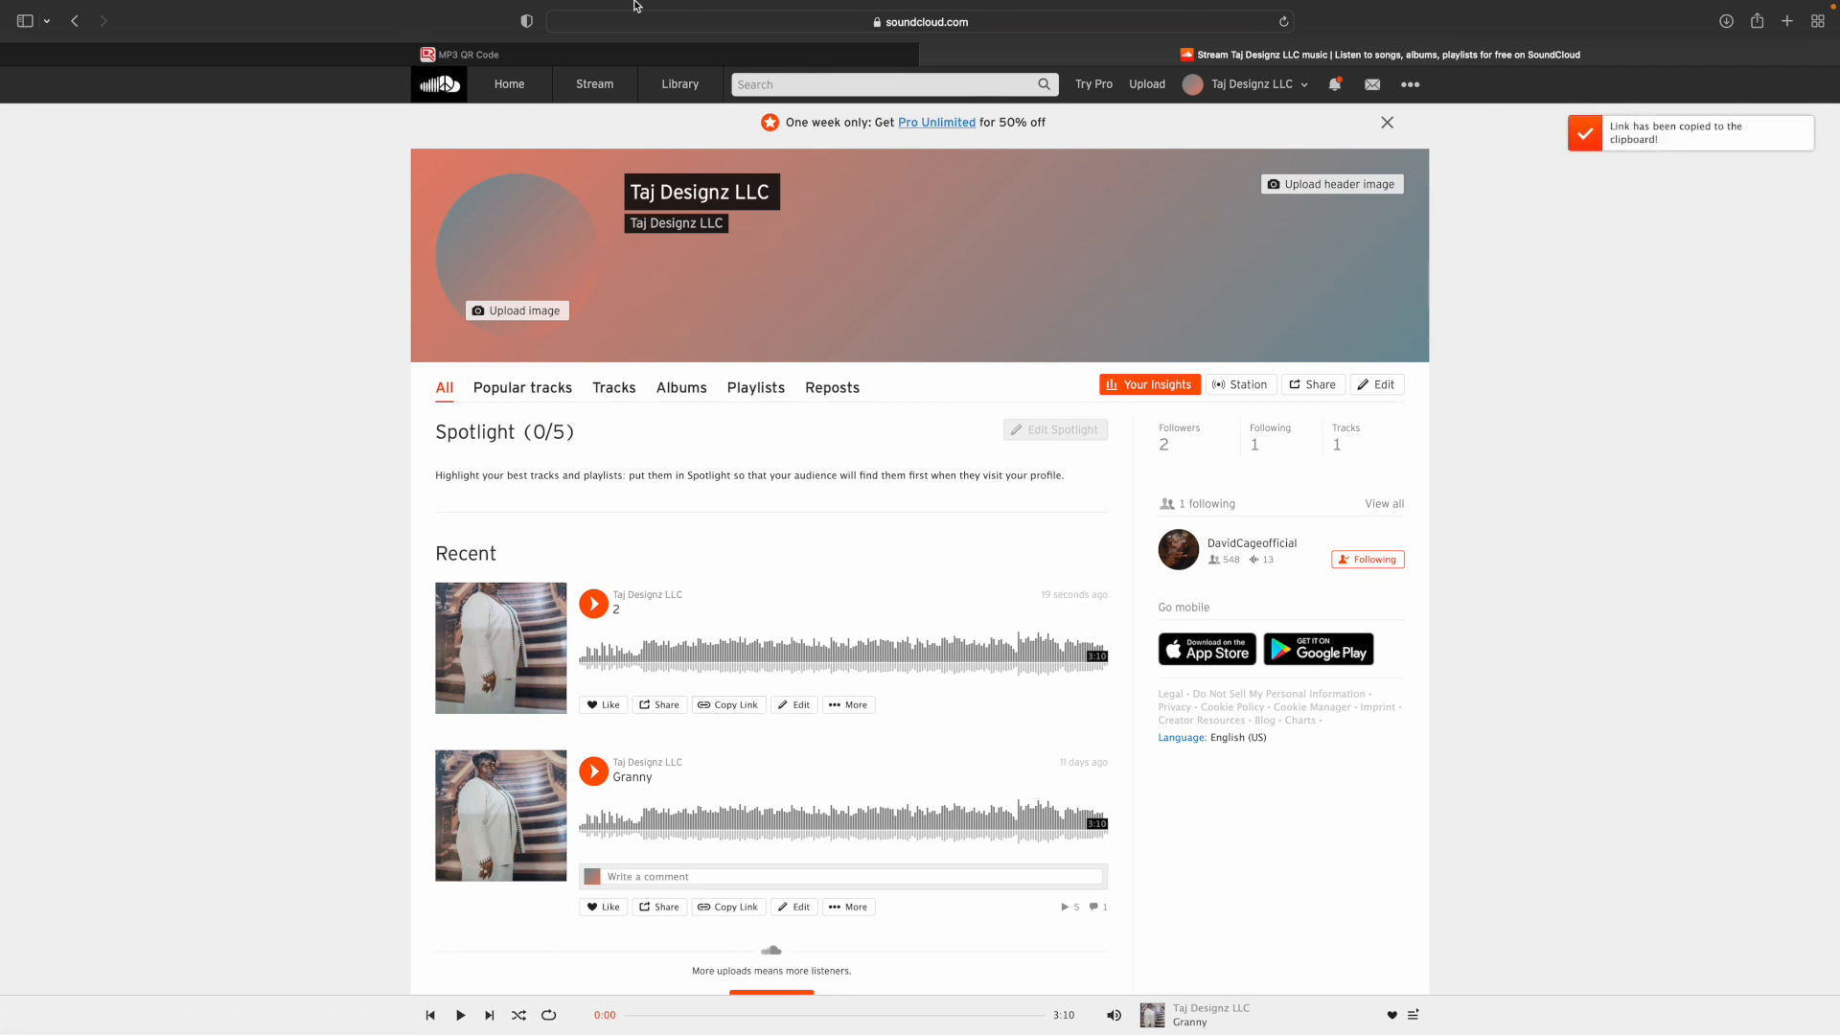
Back in the MP3 QR code editor, replace the audio URL with the copied SoundCloud link and save.
left_click(625, 54)
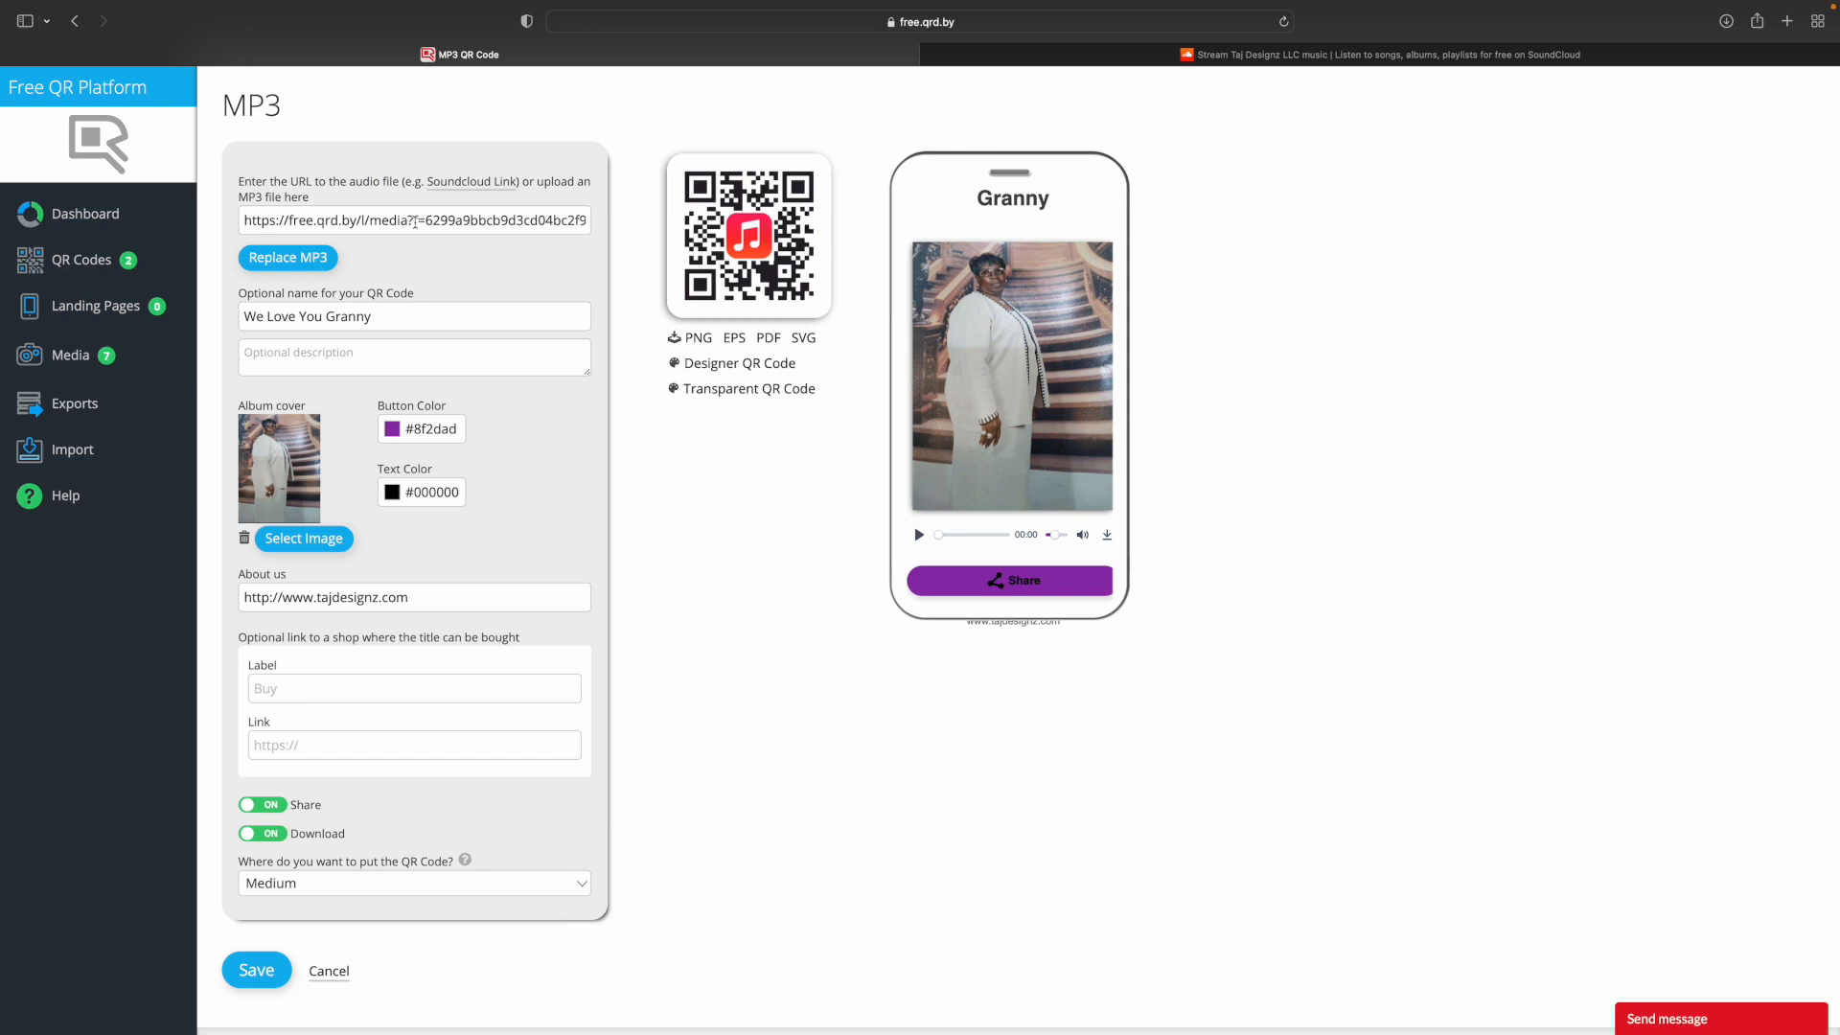
triple_click(413, 219)
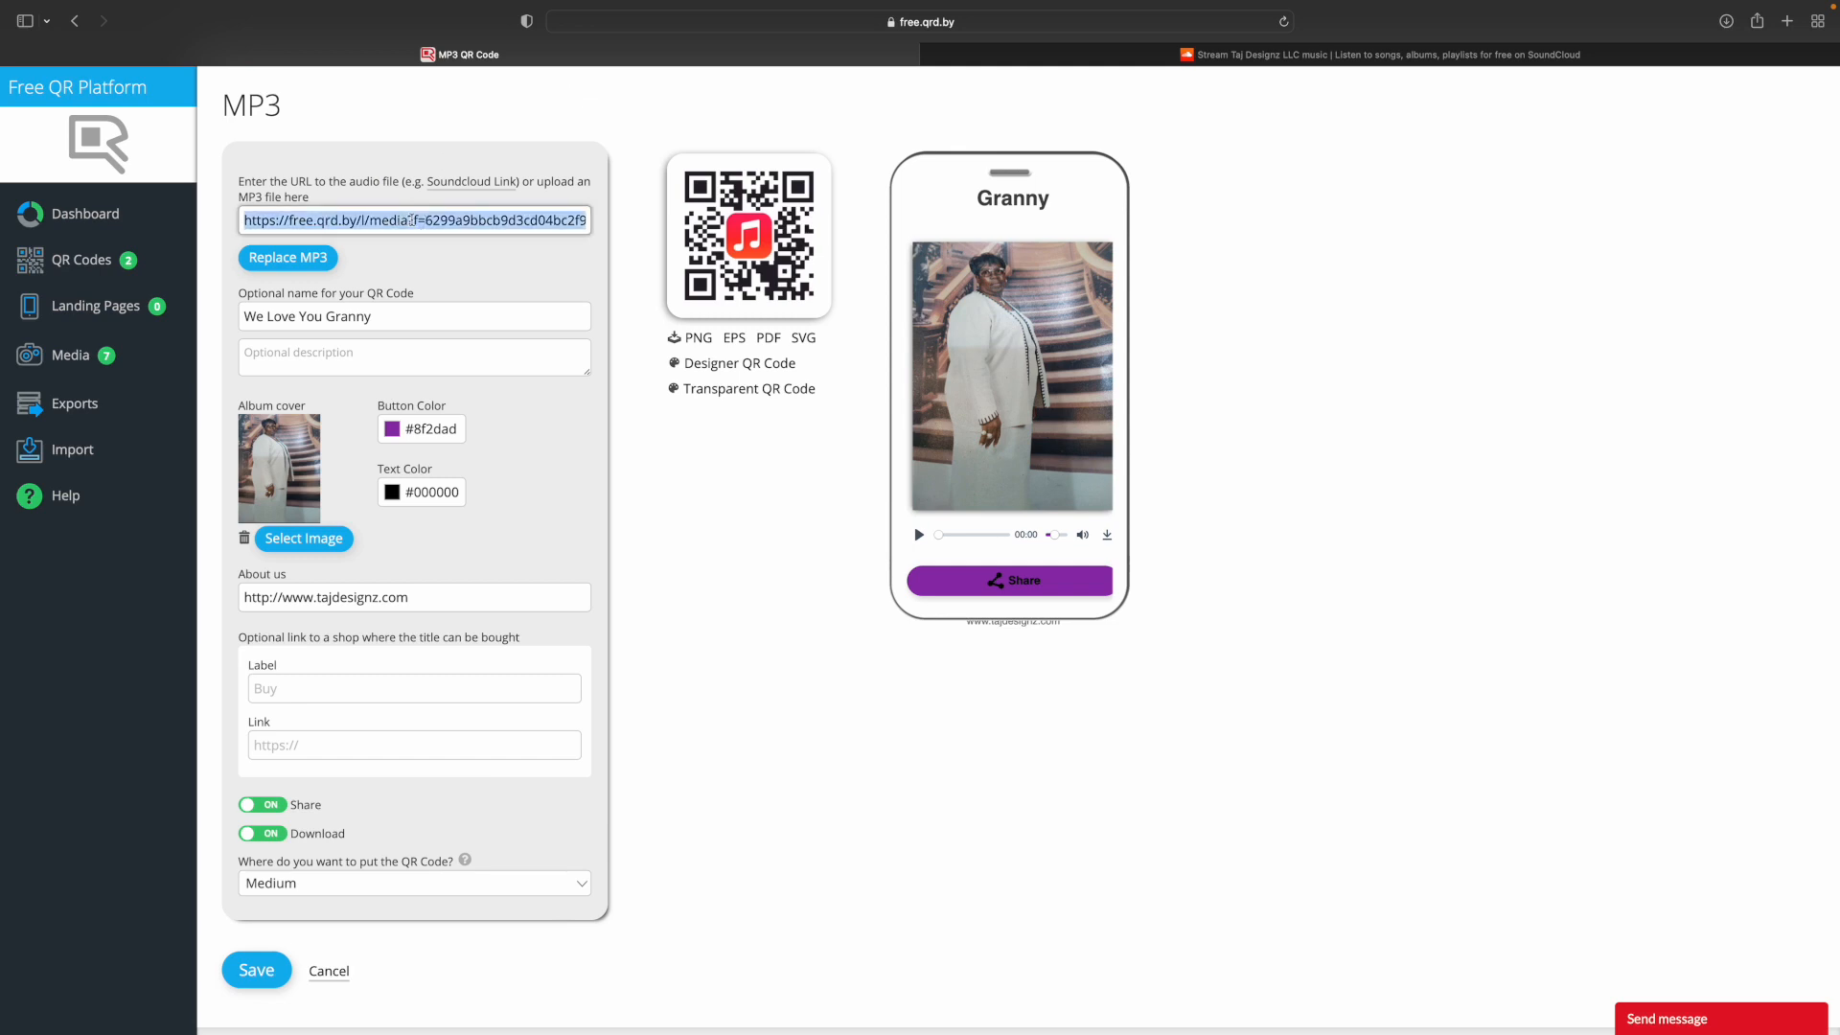
key("BackSpace")
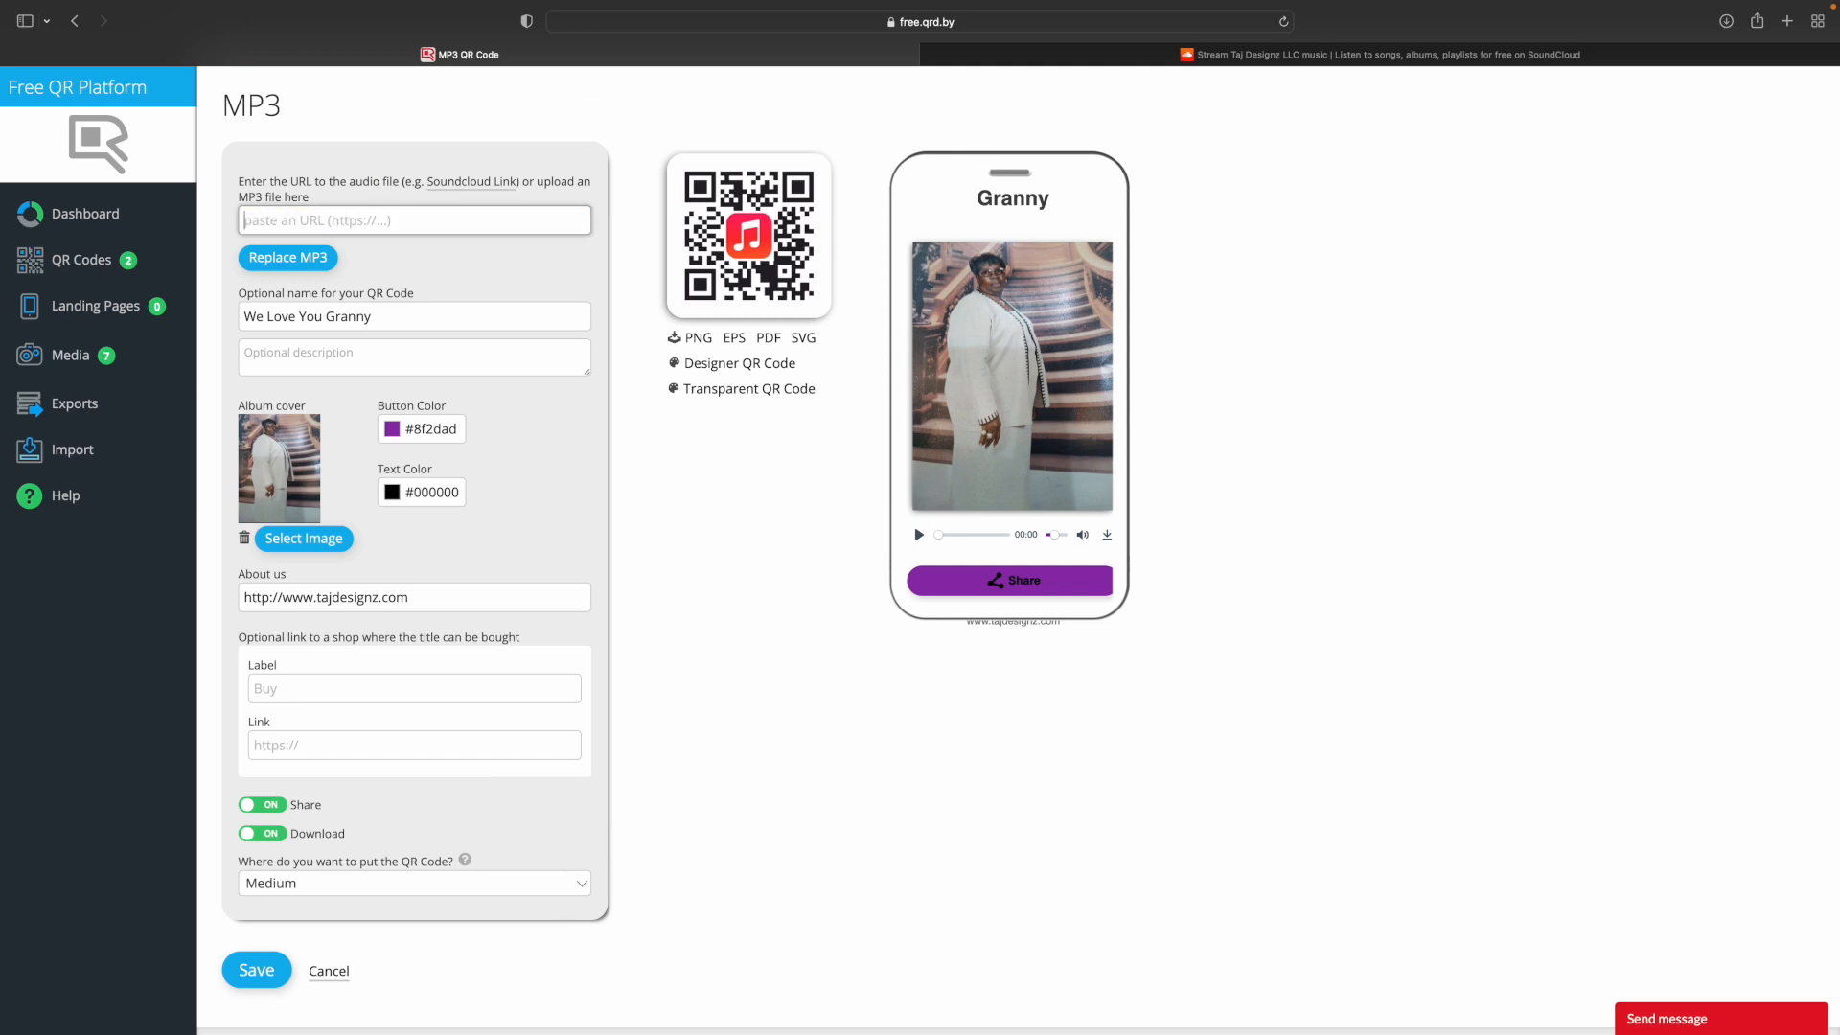
key("super+v")
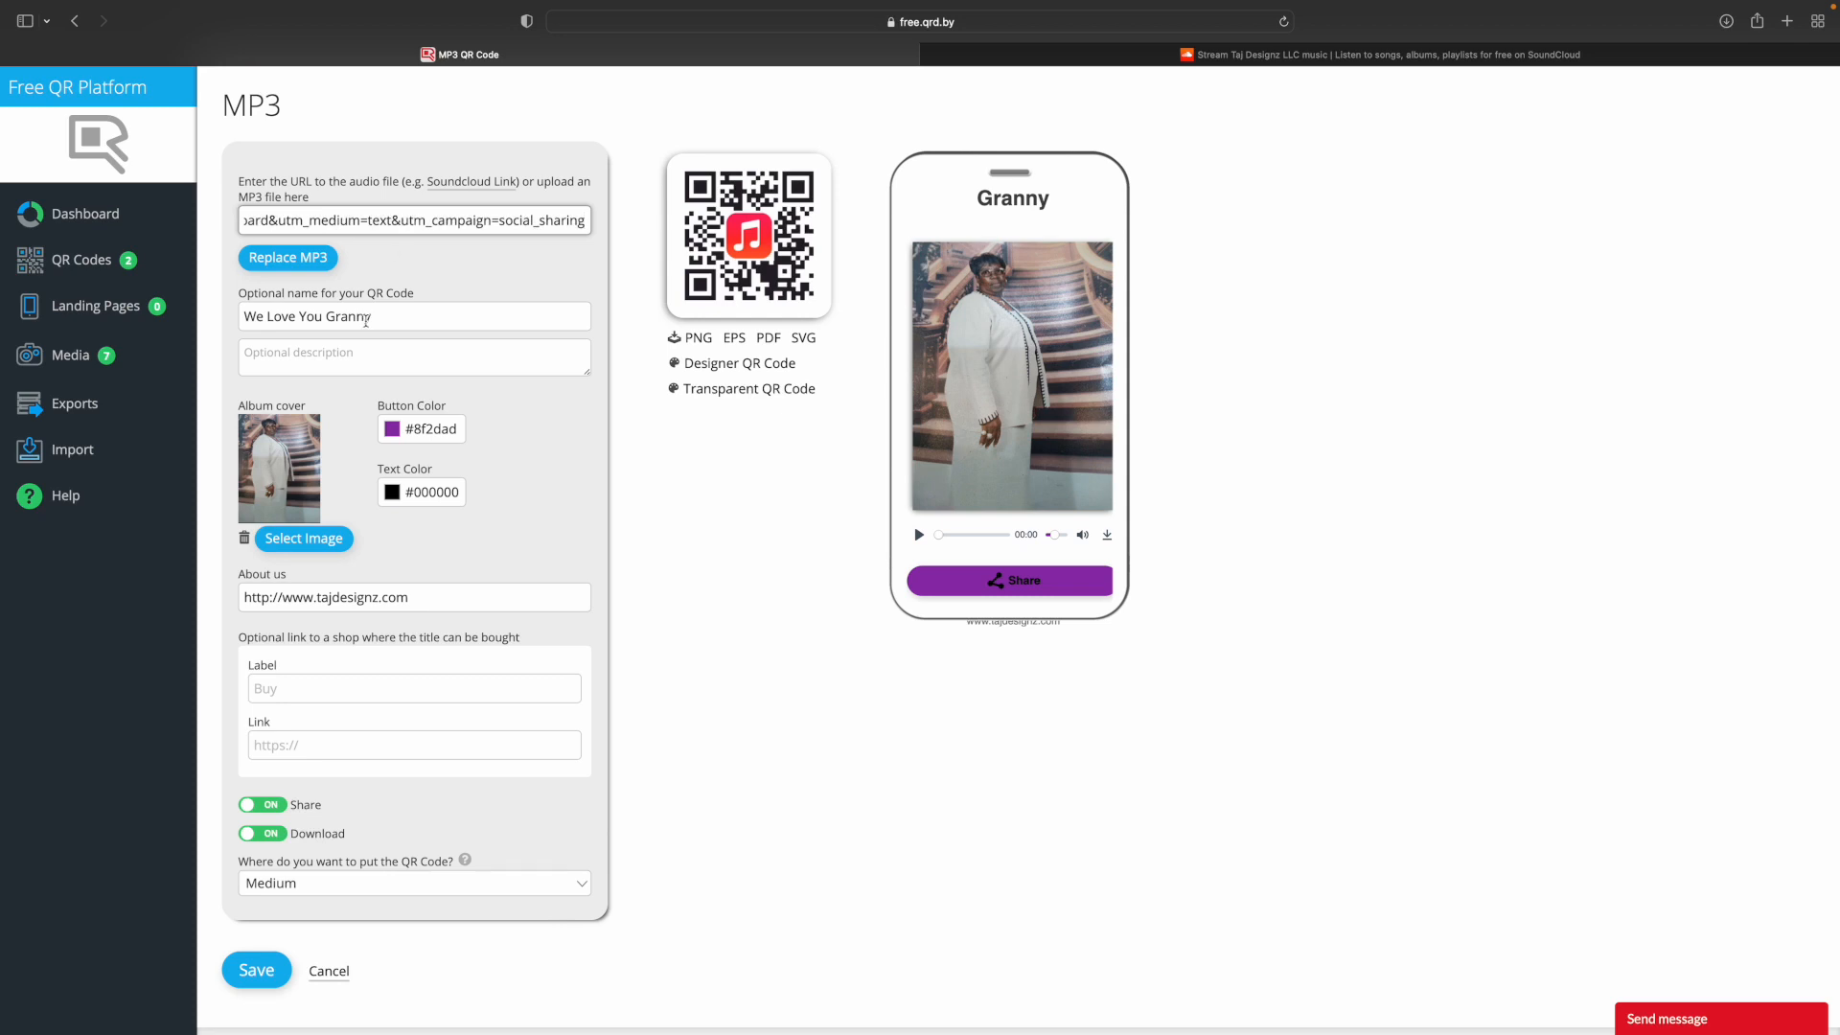
left_click(254, 974)
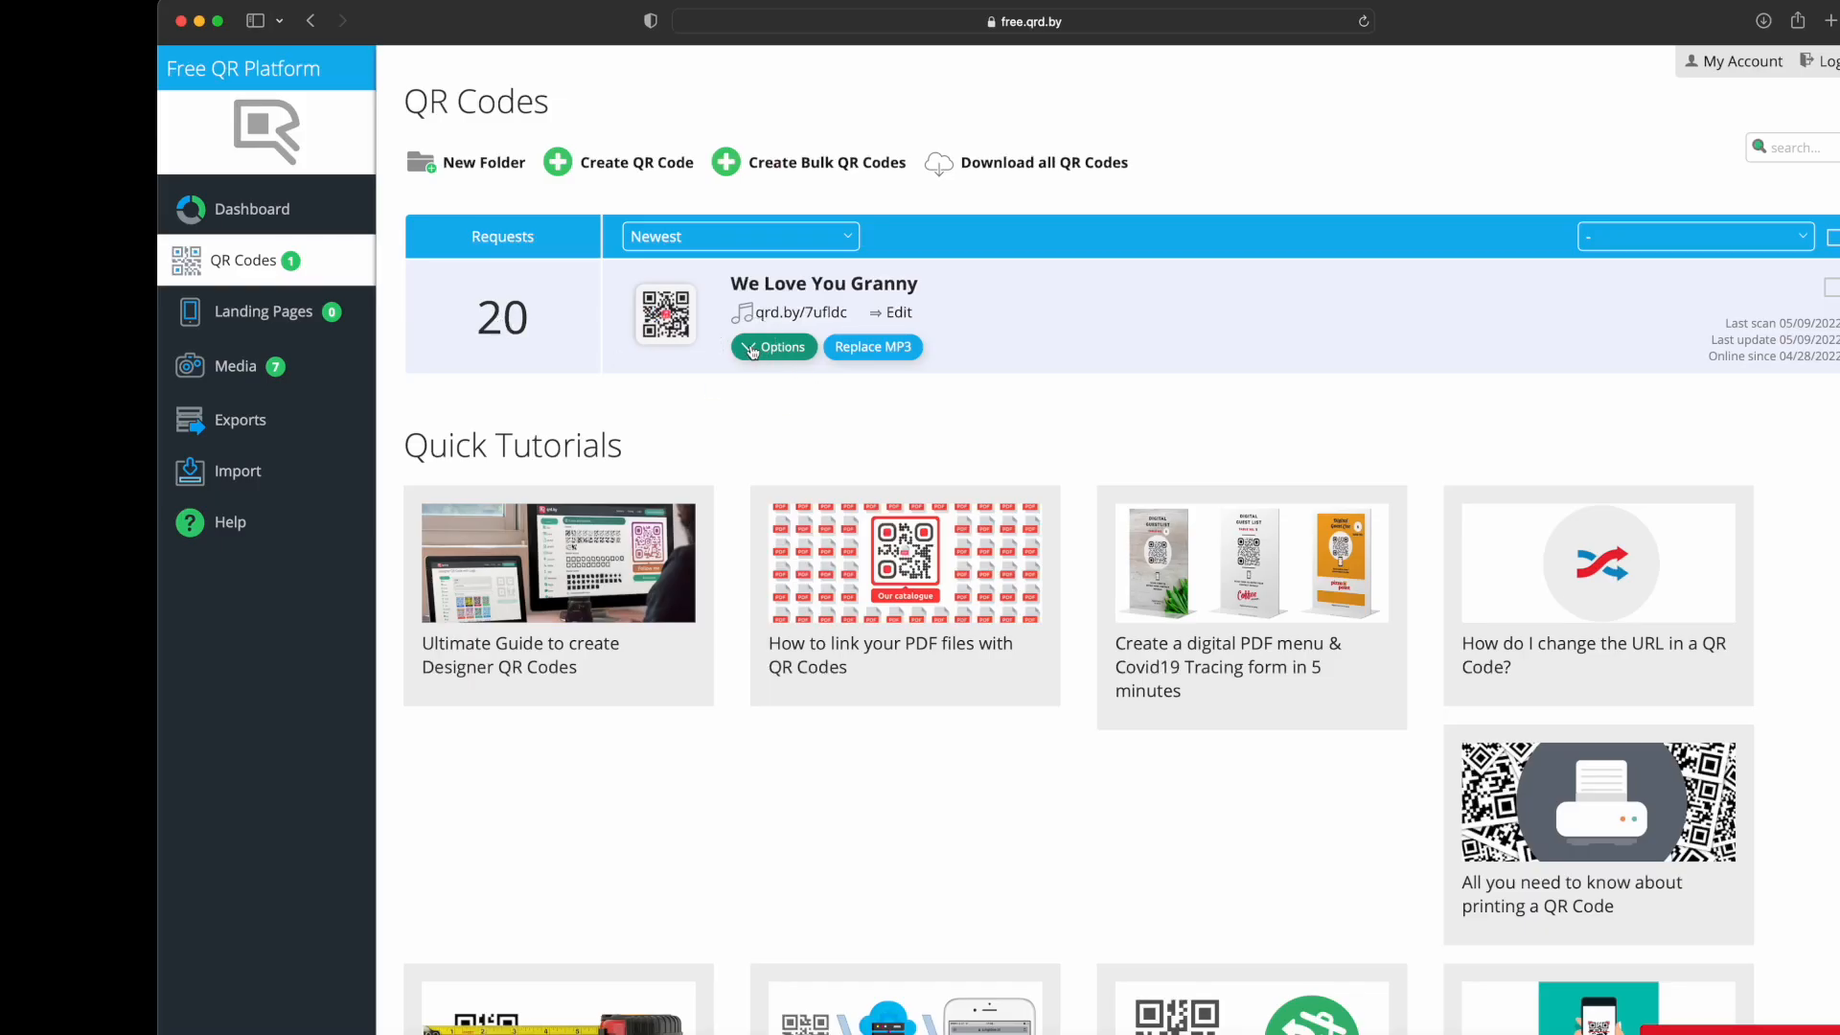
Download the "We Love You Granny" QR code in PNG web format with the plain black-and-white template.
left_click(748, 355)
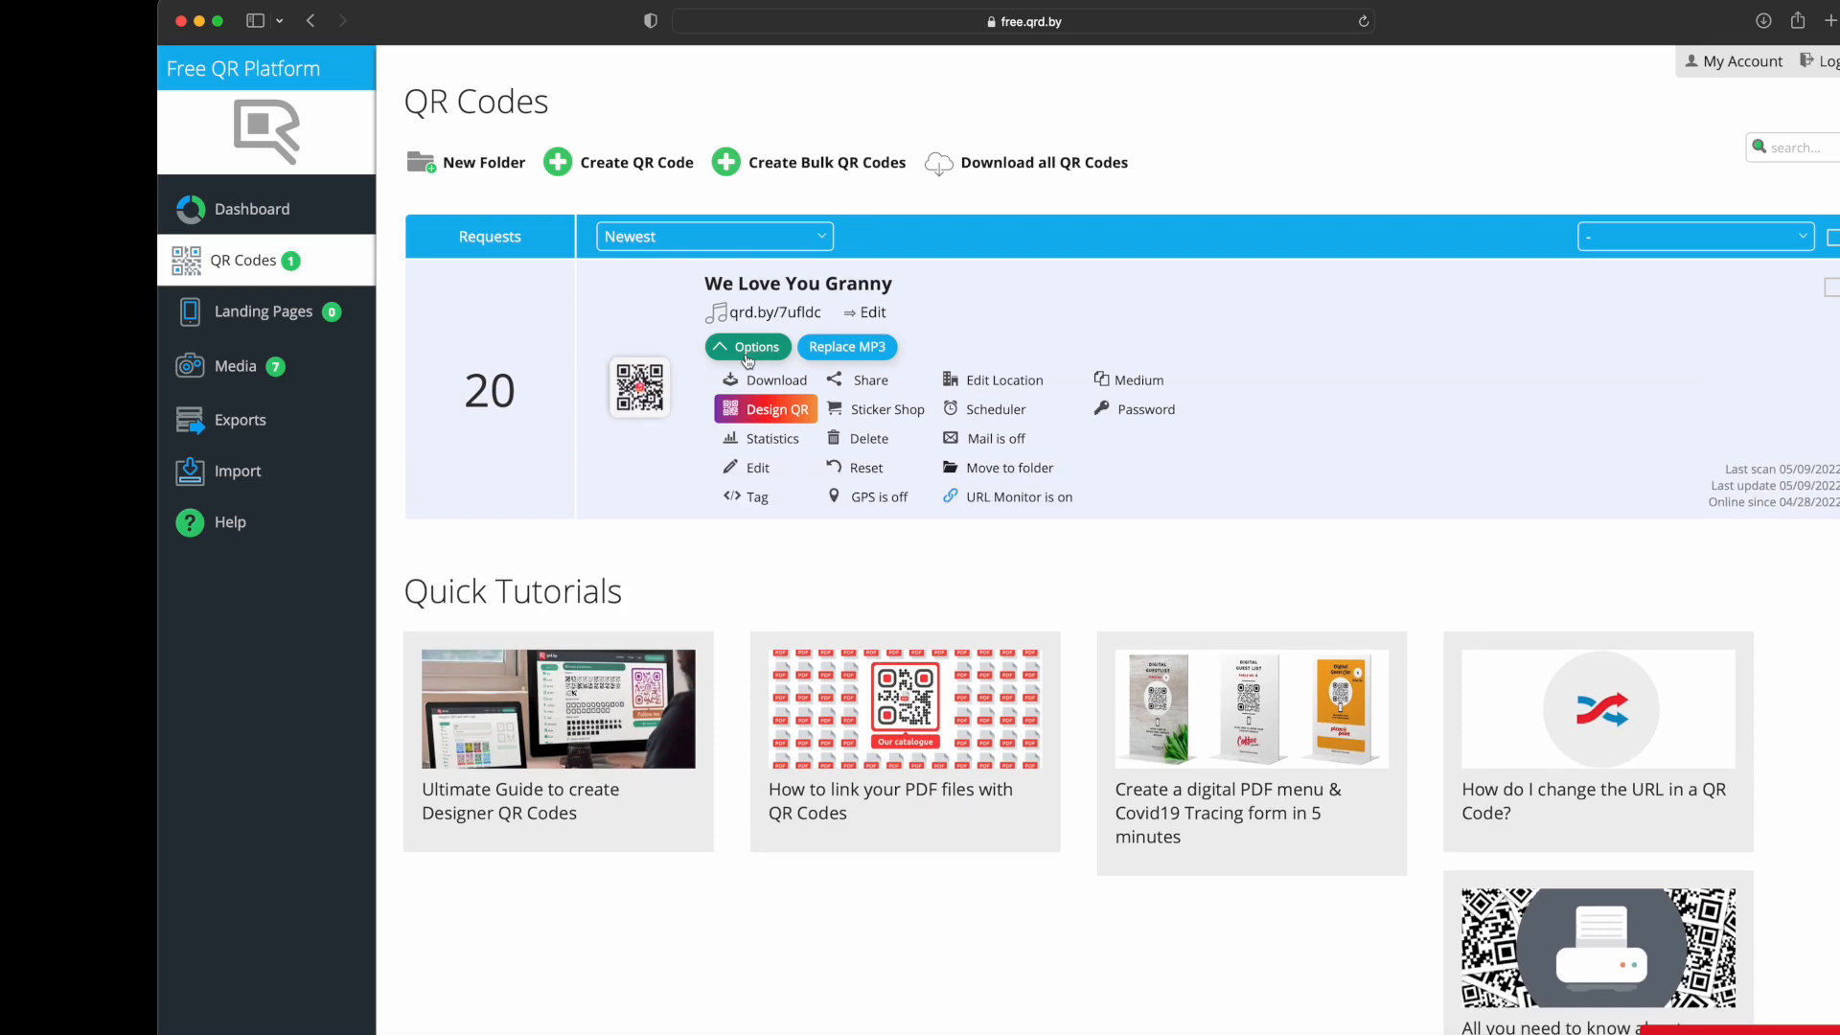
left_click(746, 383)
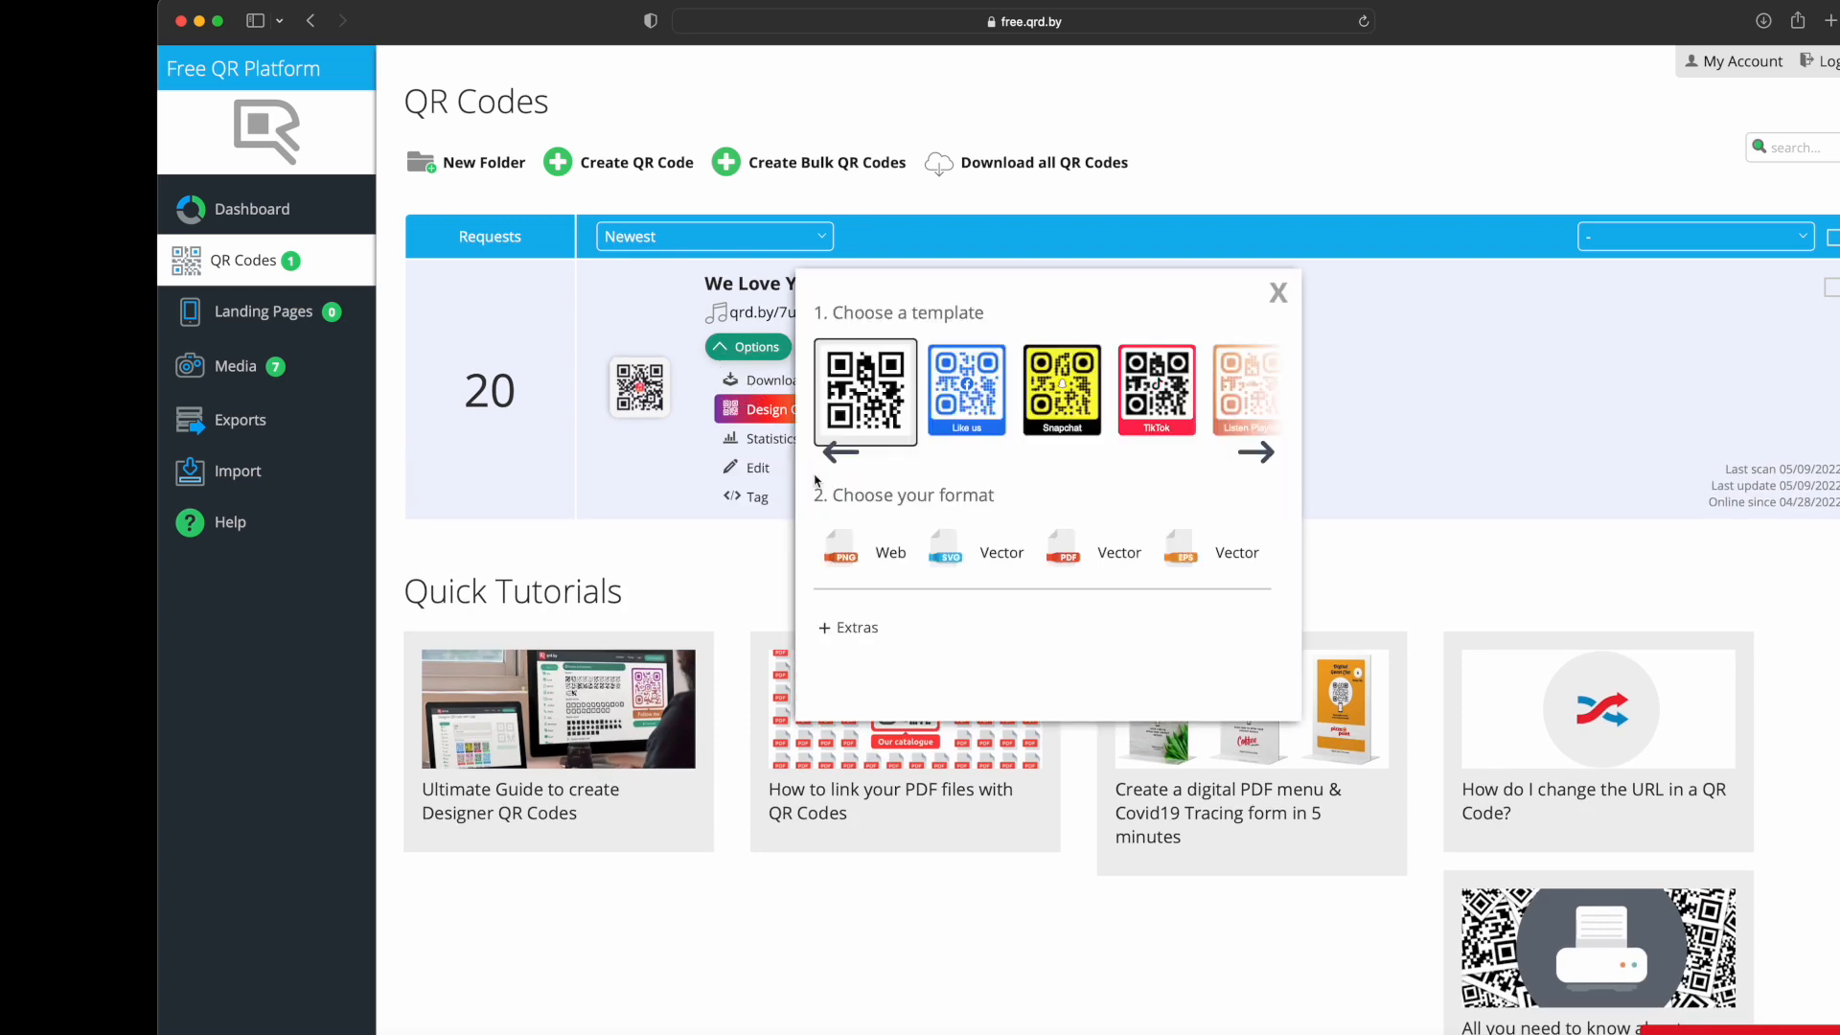
left_click(830, 551)
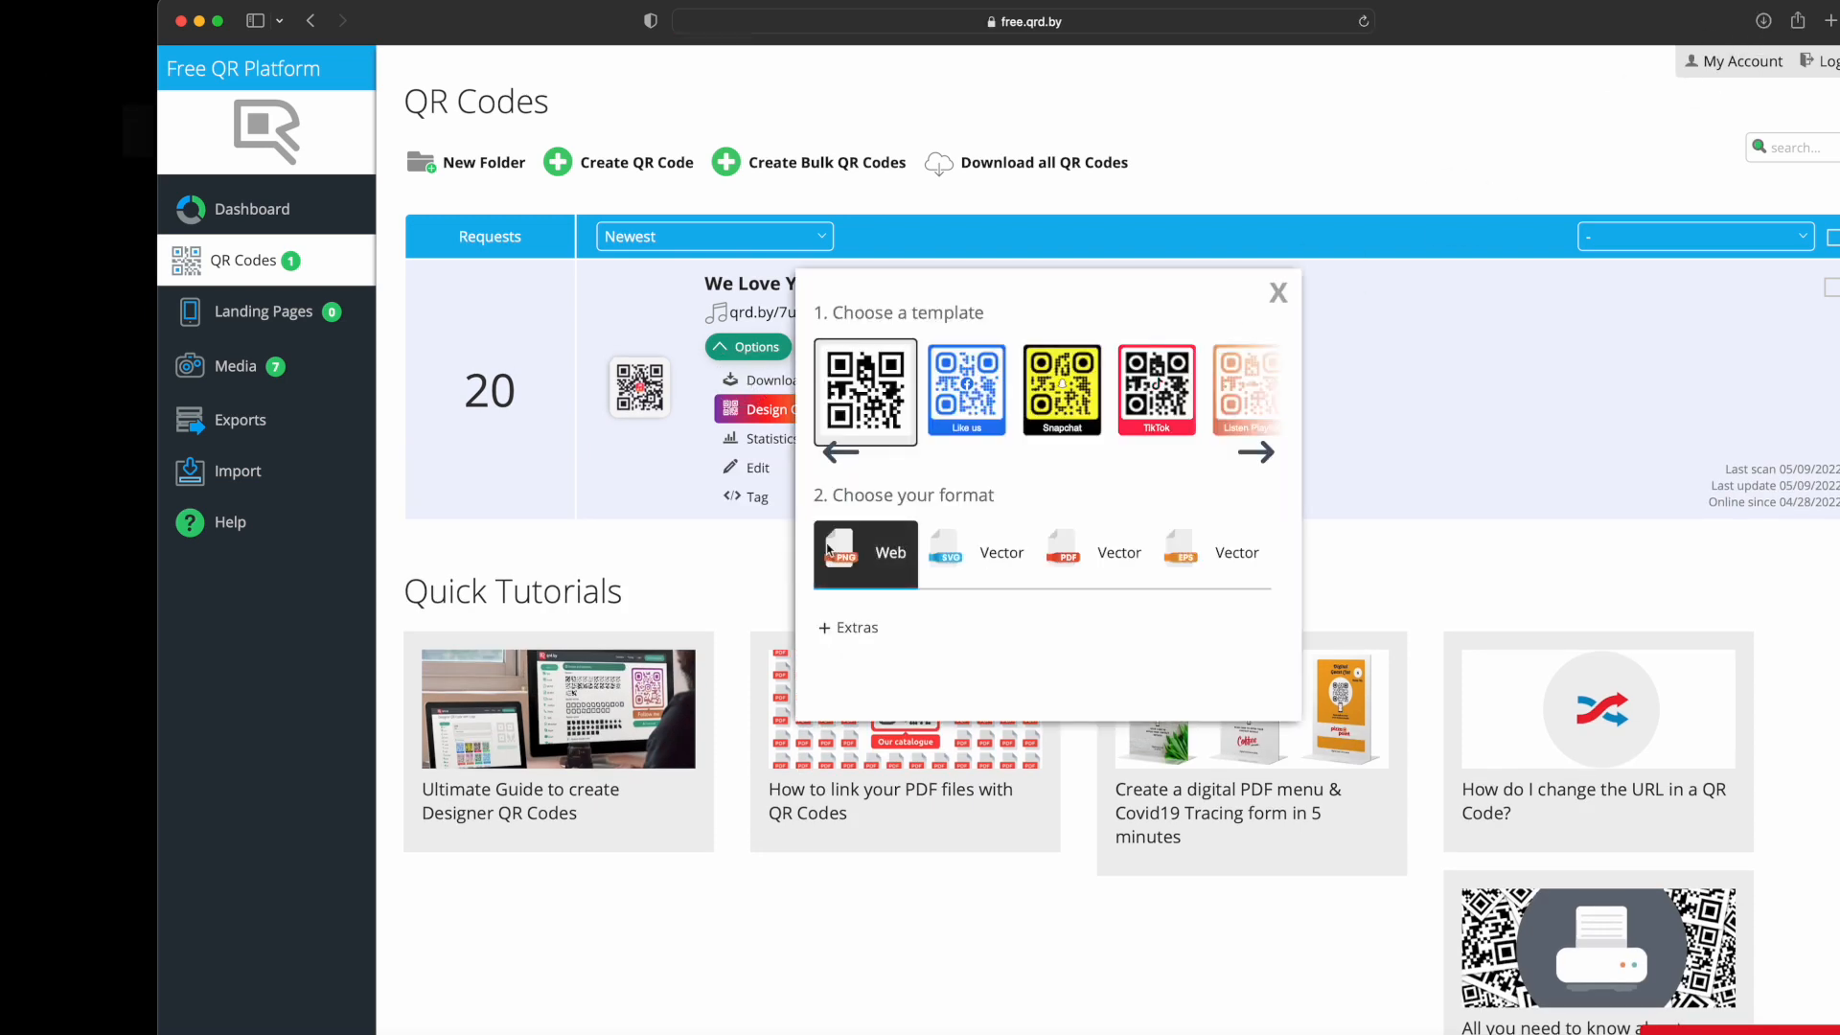
Leave the browser for Affinity Designer and open the setup for a new document.
left_click(24, 117)
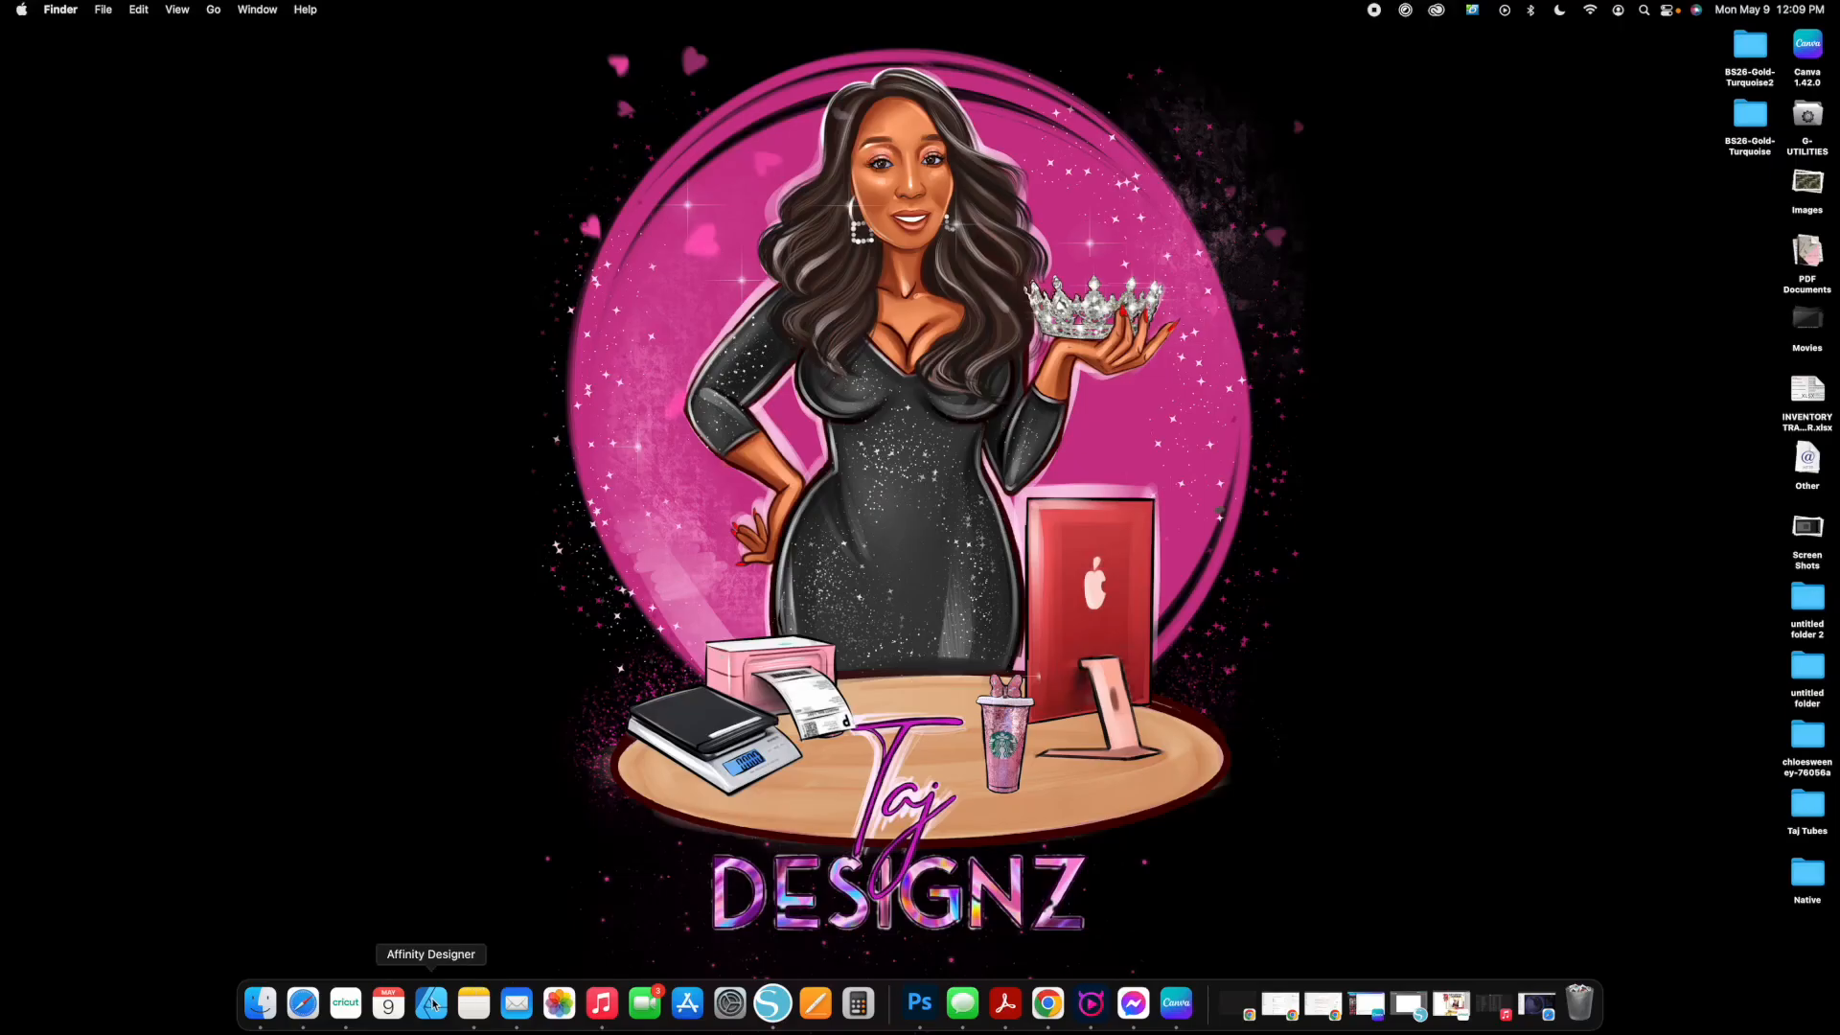
left_click(432, 1004)
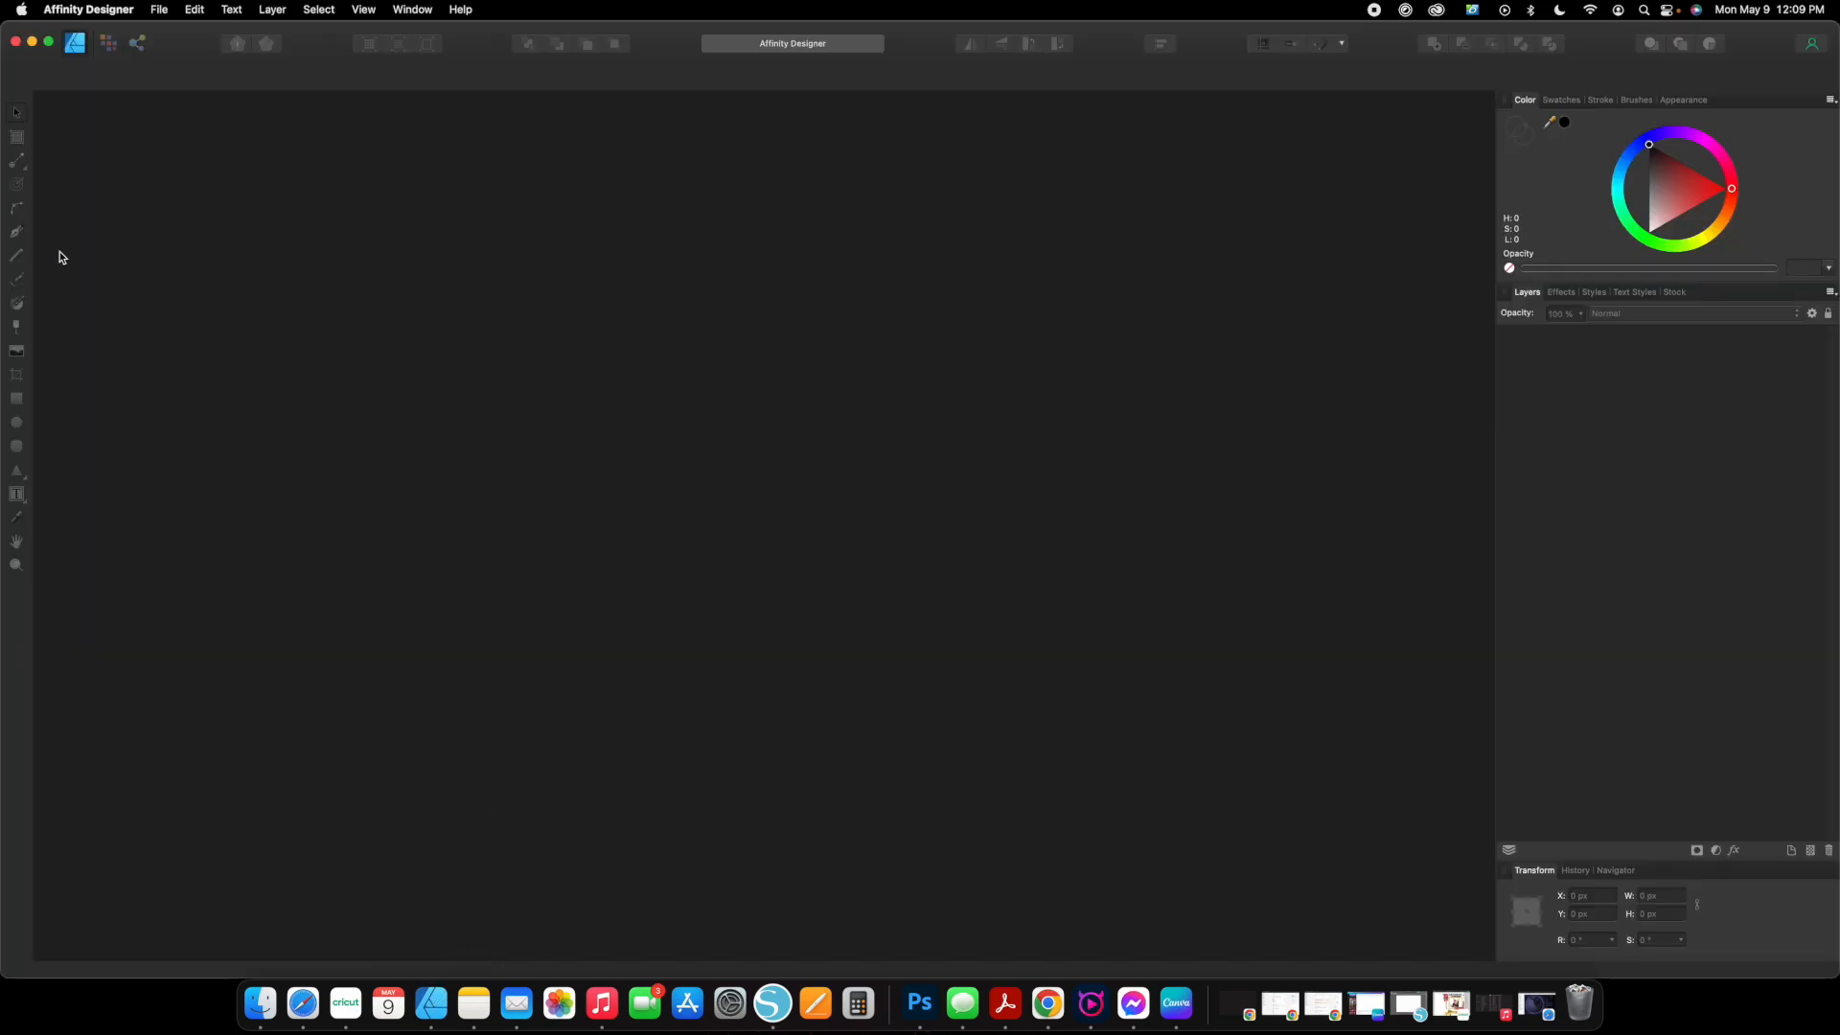
left_click(156, 12)
left_click(165, 35)
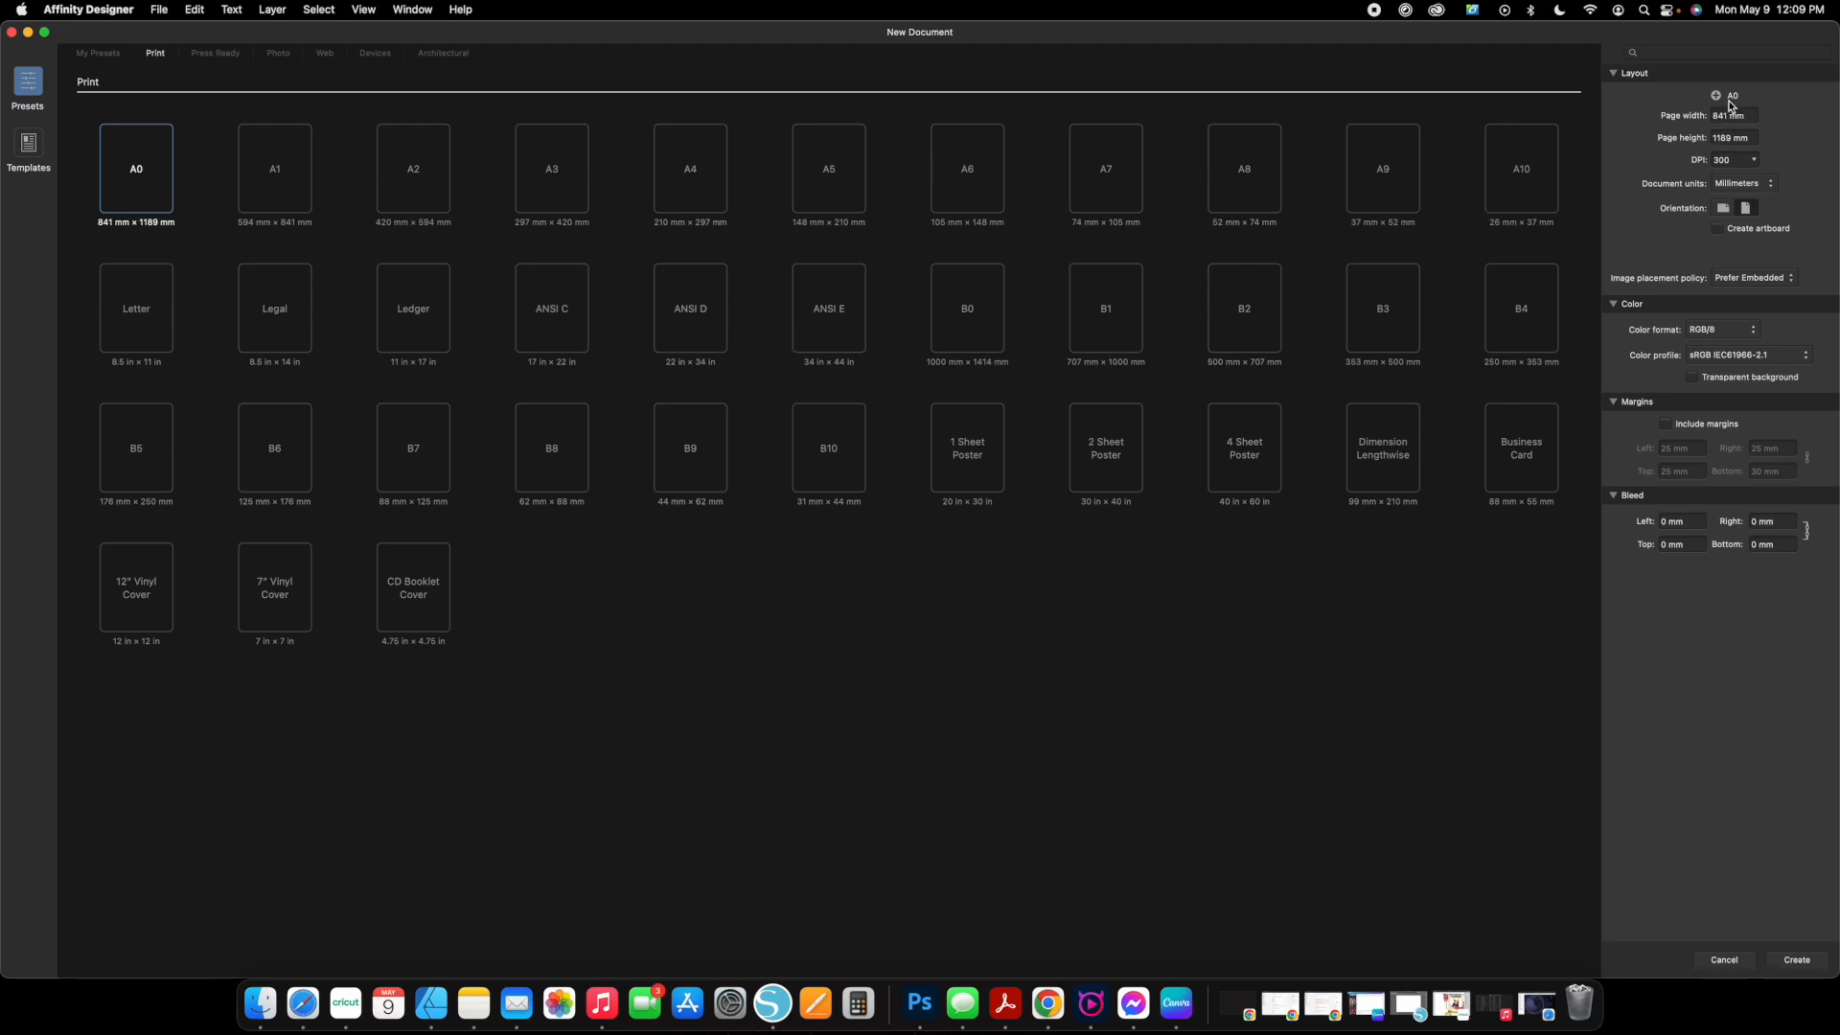
Set the new document to inches with a 13 in width and 19 in height, and store it as a preset.
left_click(1772, 187)
left_click(1756, 128)
type("13")
key("Tab")
type("1")
left_click(1715, 95)
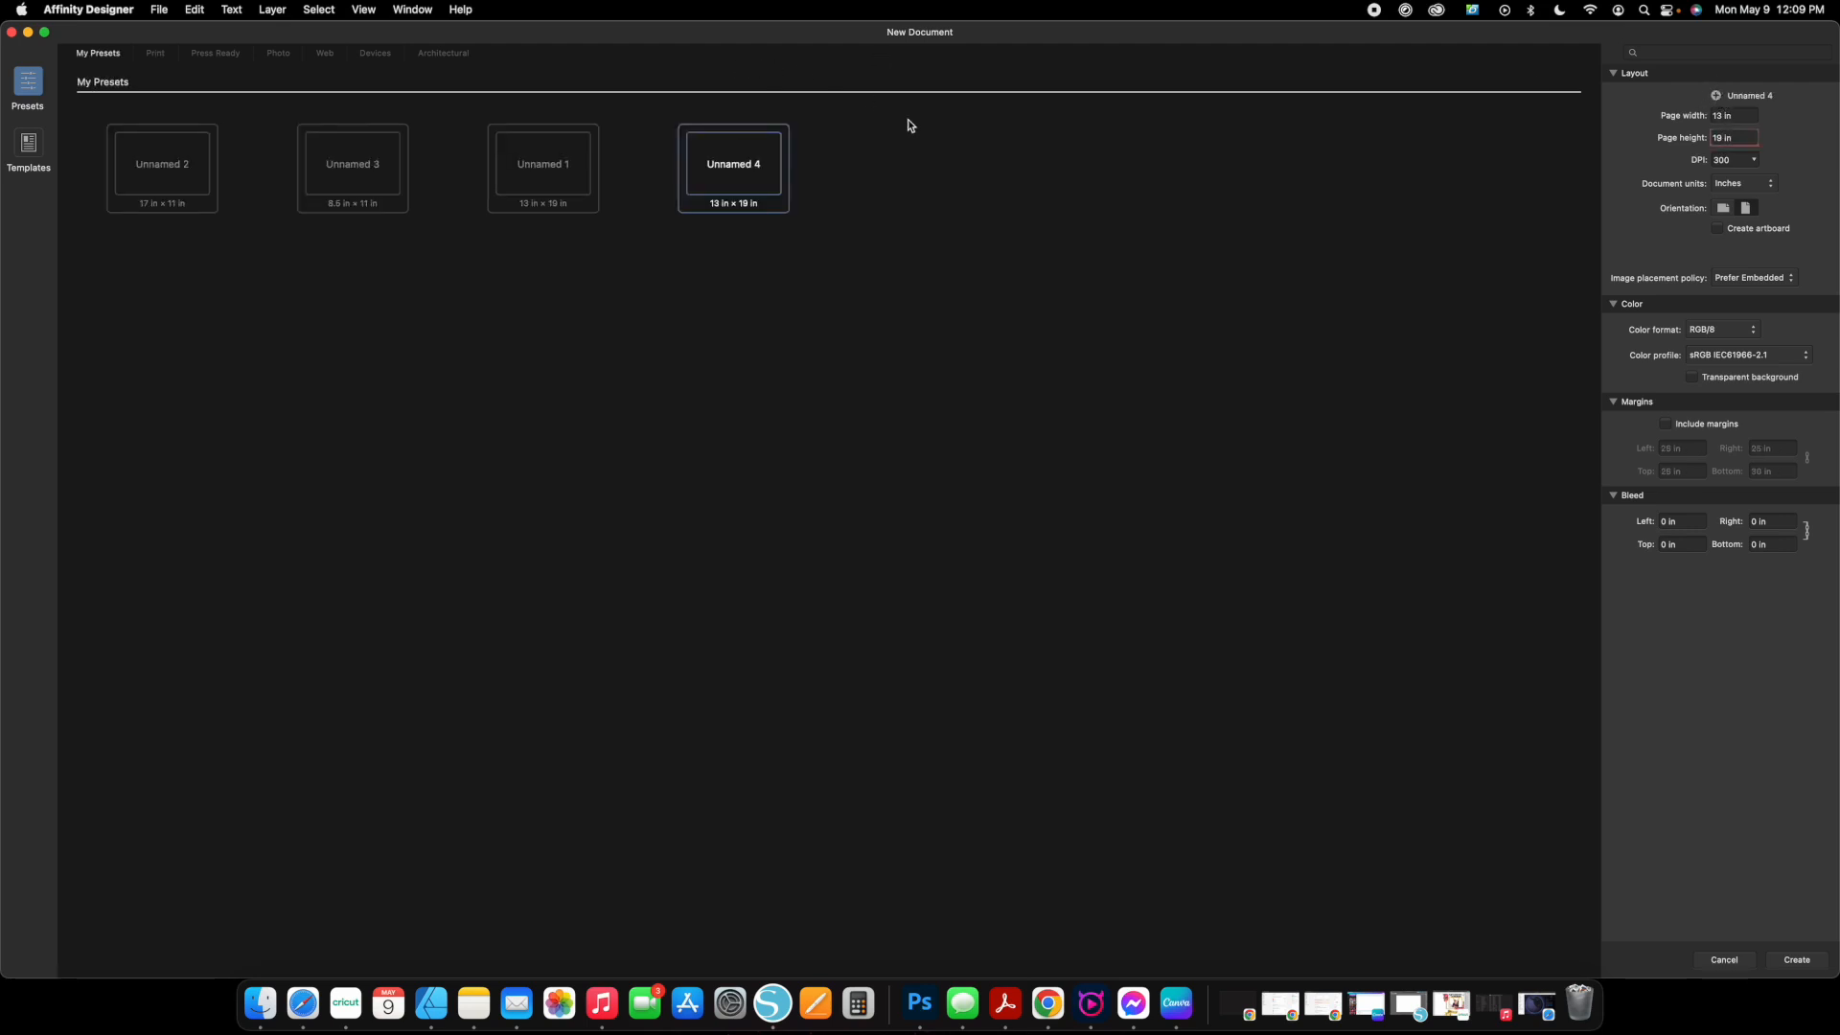
Create the document from the 13 × 19 in preset and change its page to landscape, 19 × 13 in.
left_click(729, 171)
left_click(1798, 960)
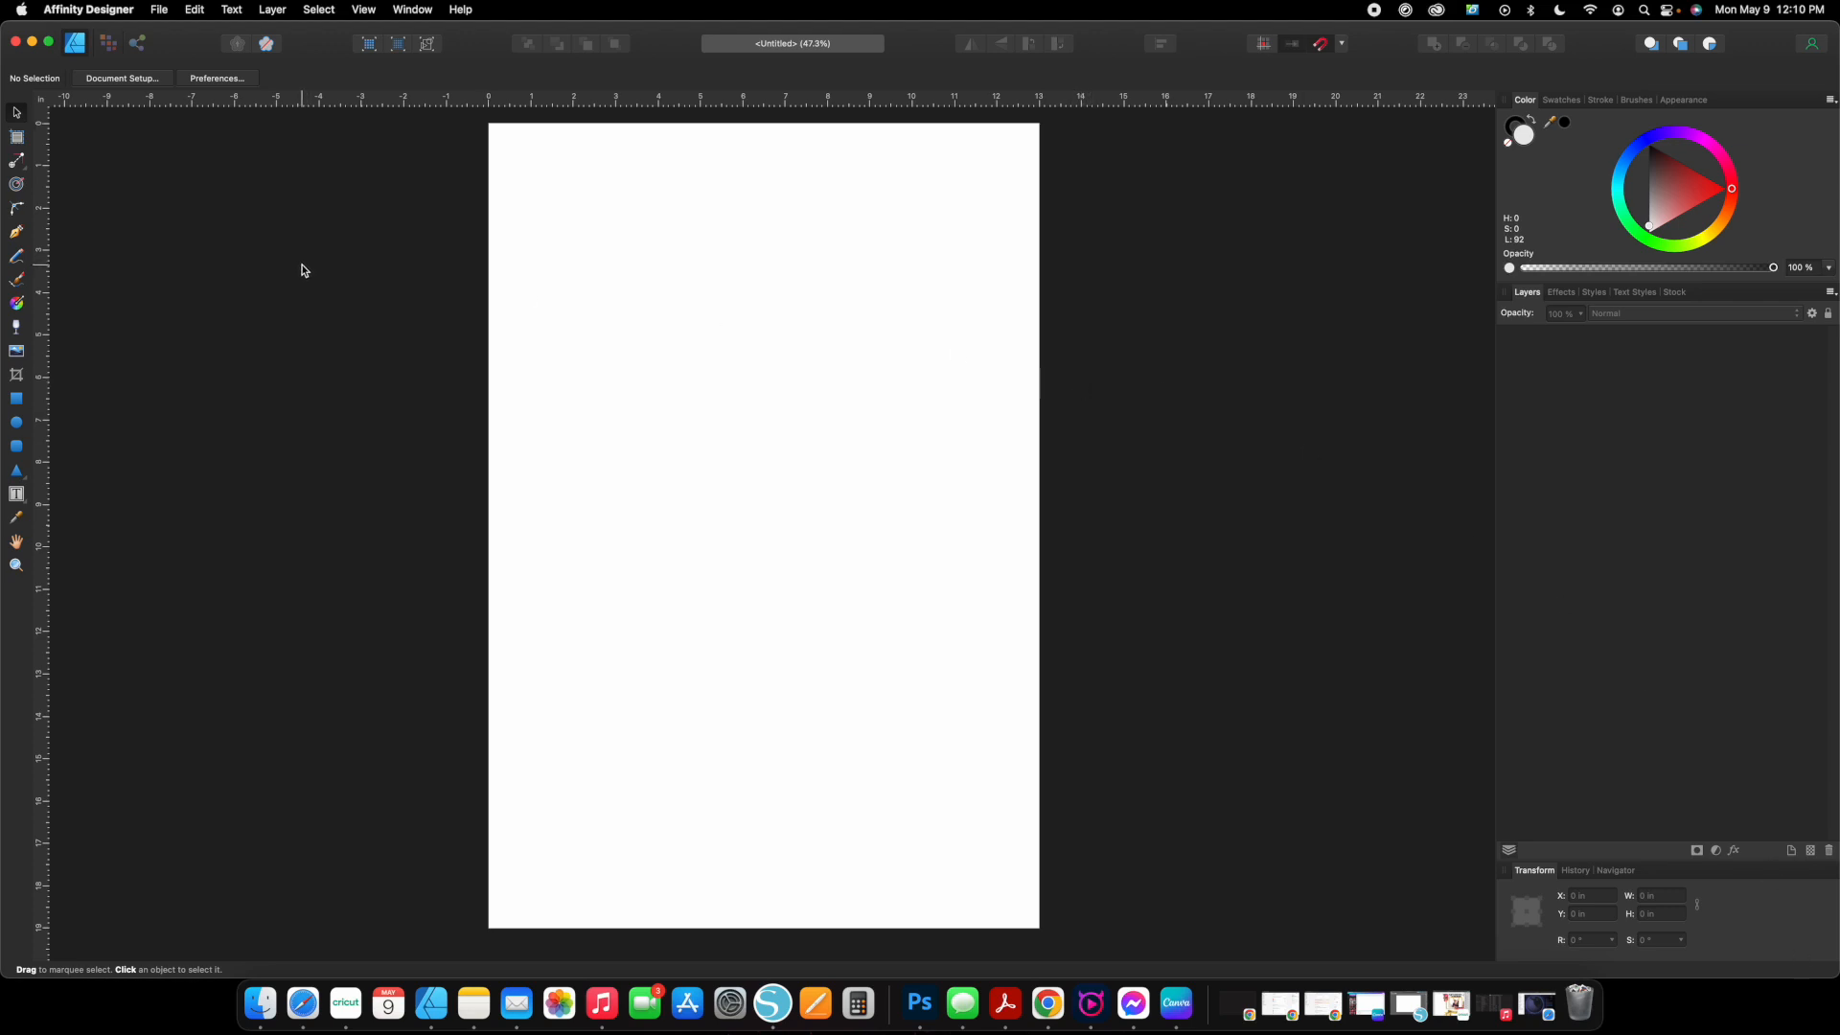
left_click(145, 80)
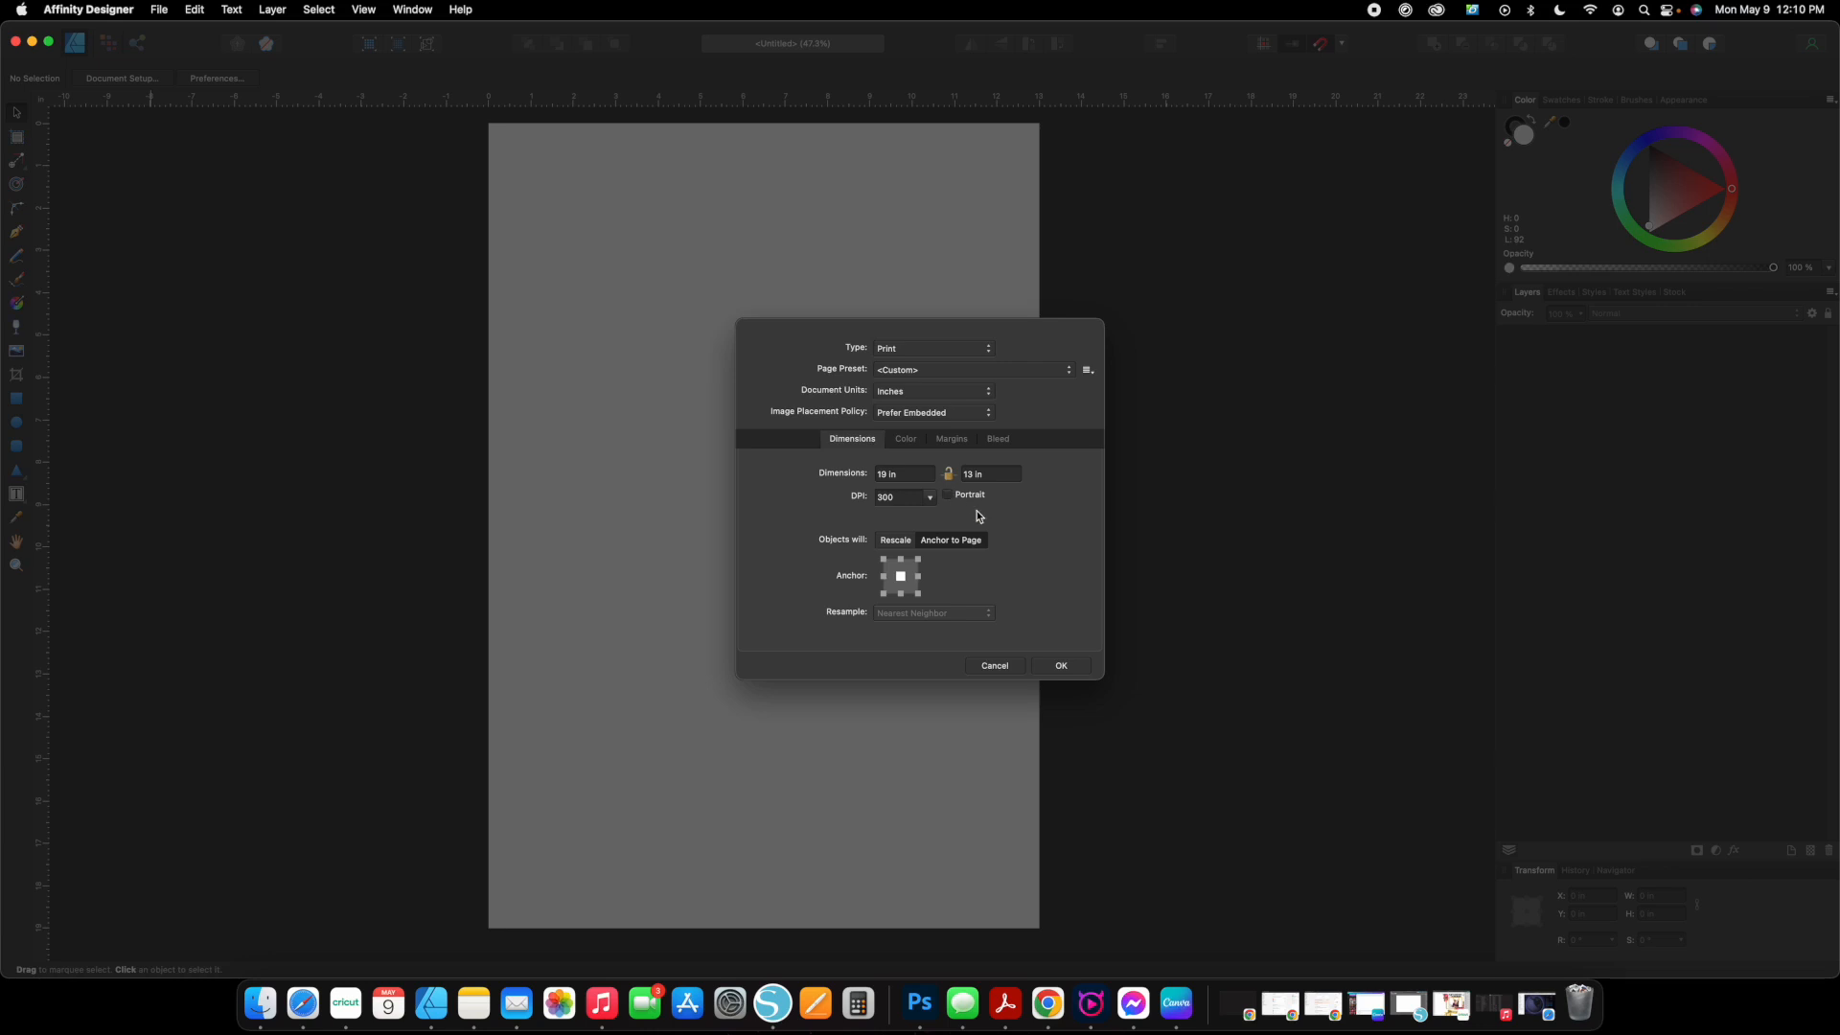
left_click(1066, 665)
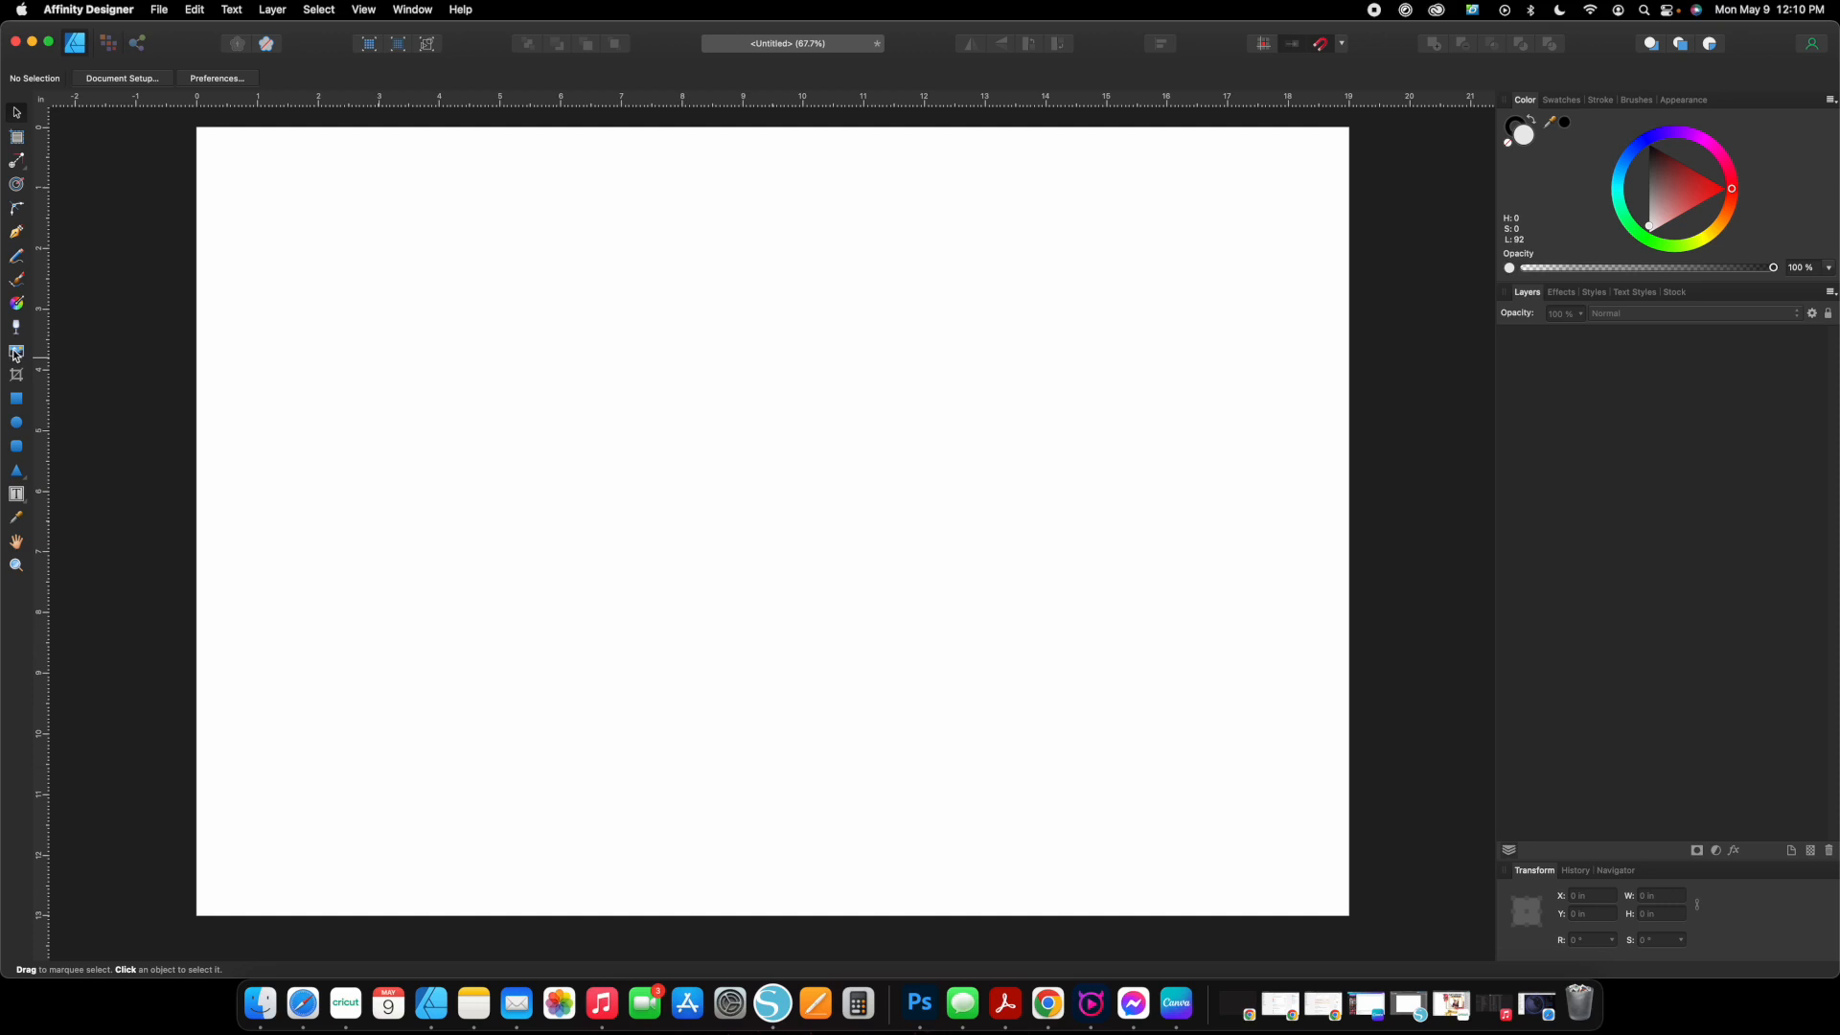
Place the Granny PDF from the Granny Pillow folder on the page at about 8.26 × 12.07 in.
left_click(157, 11)
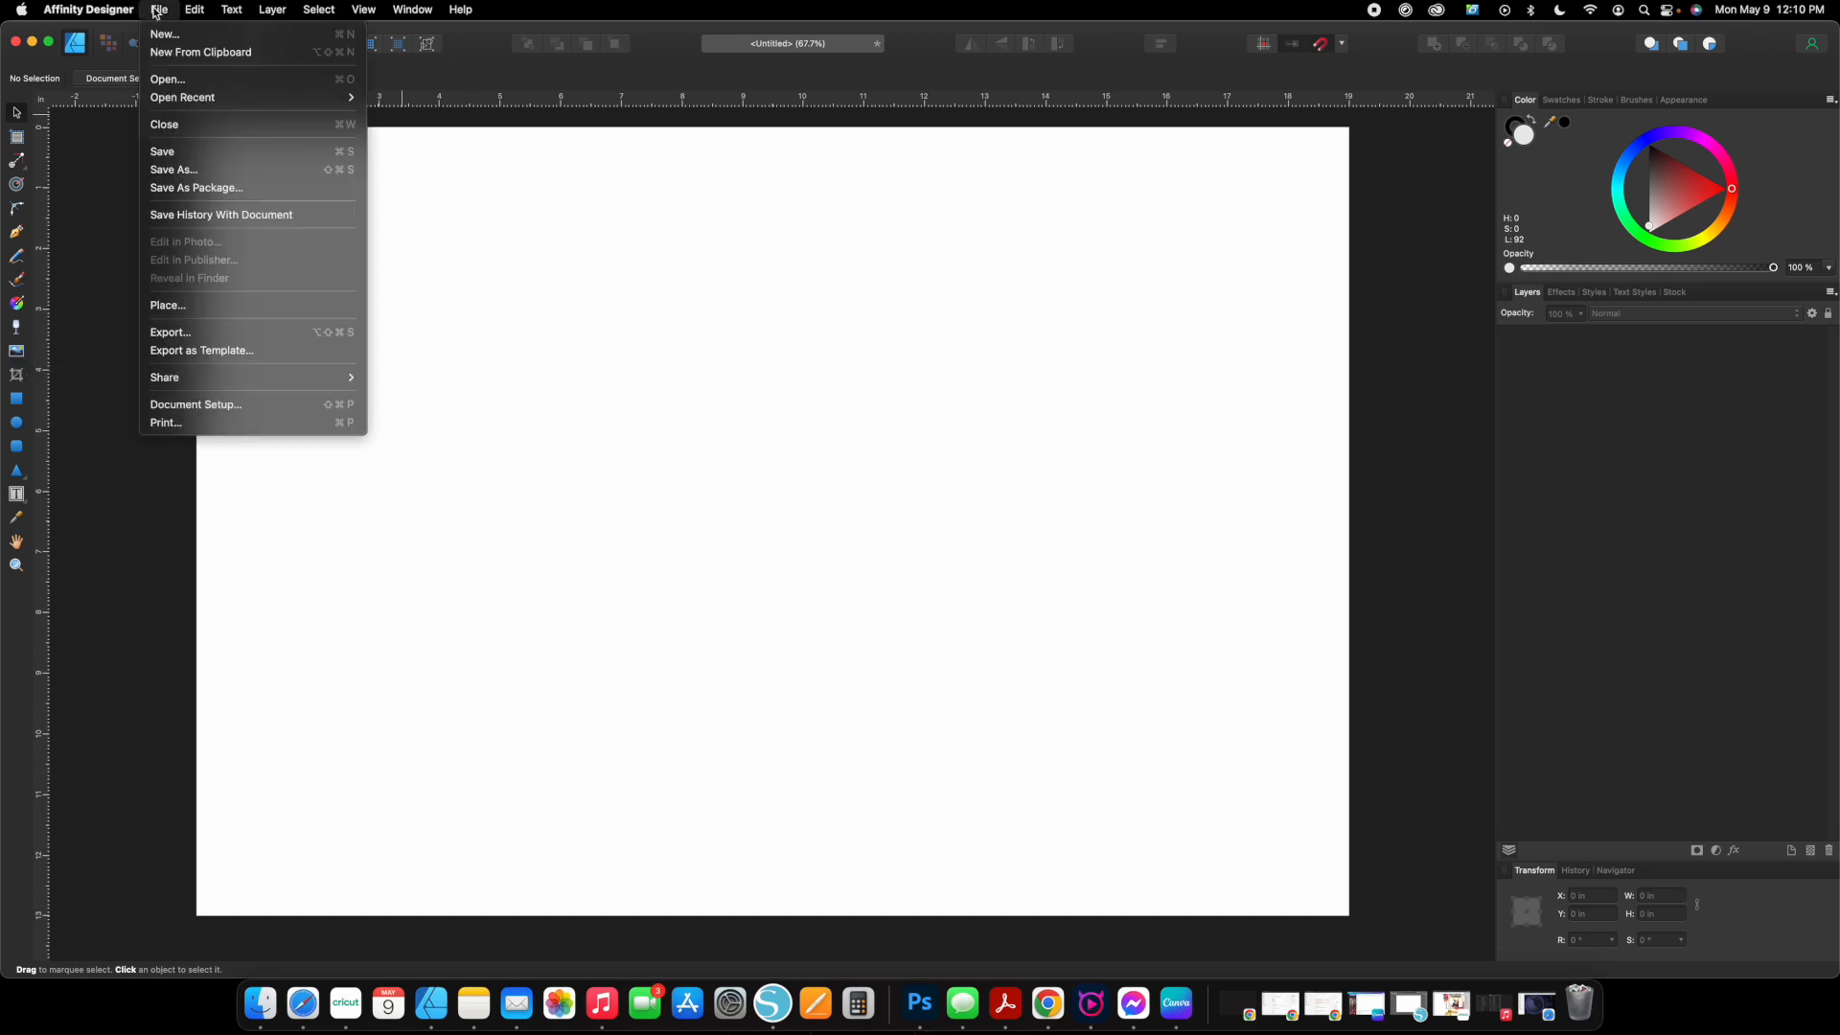
left_click(168, 306)
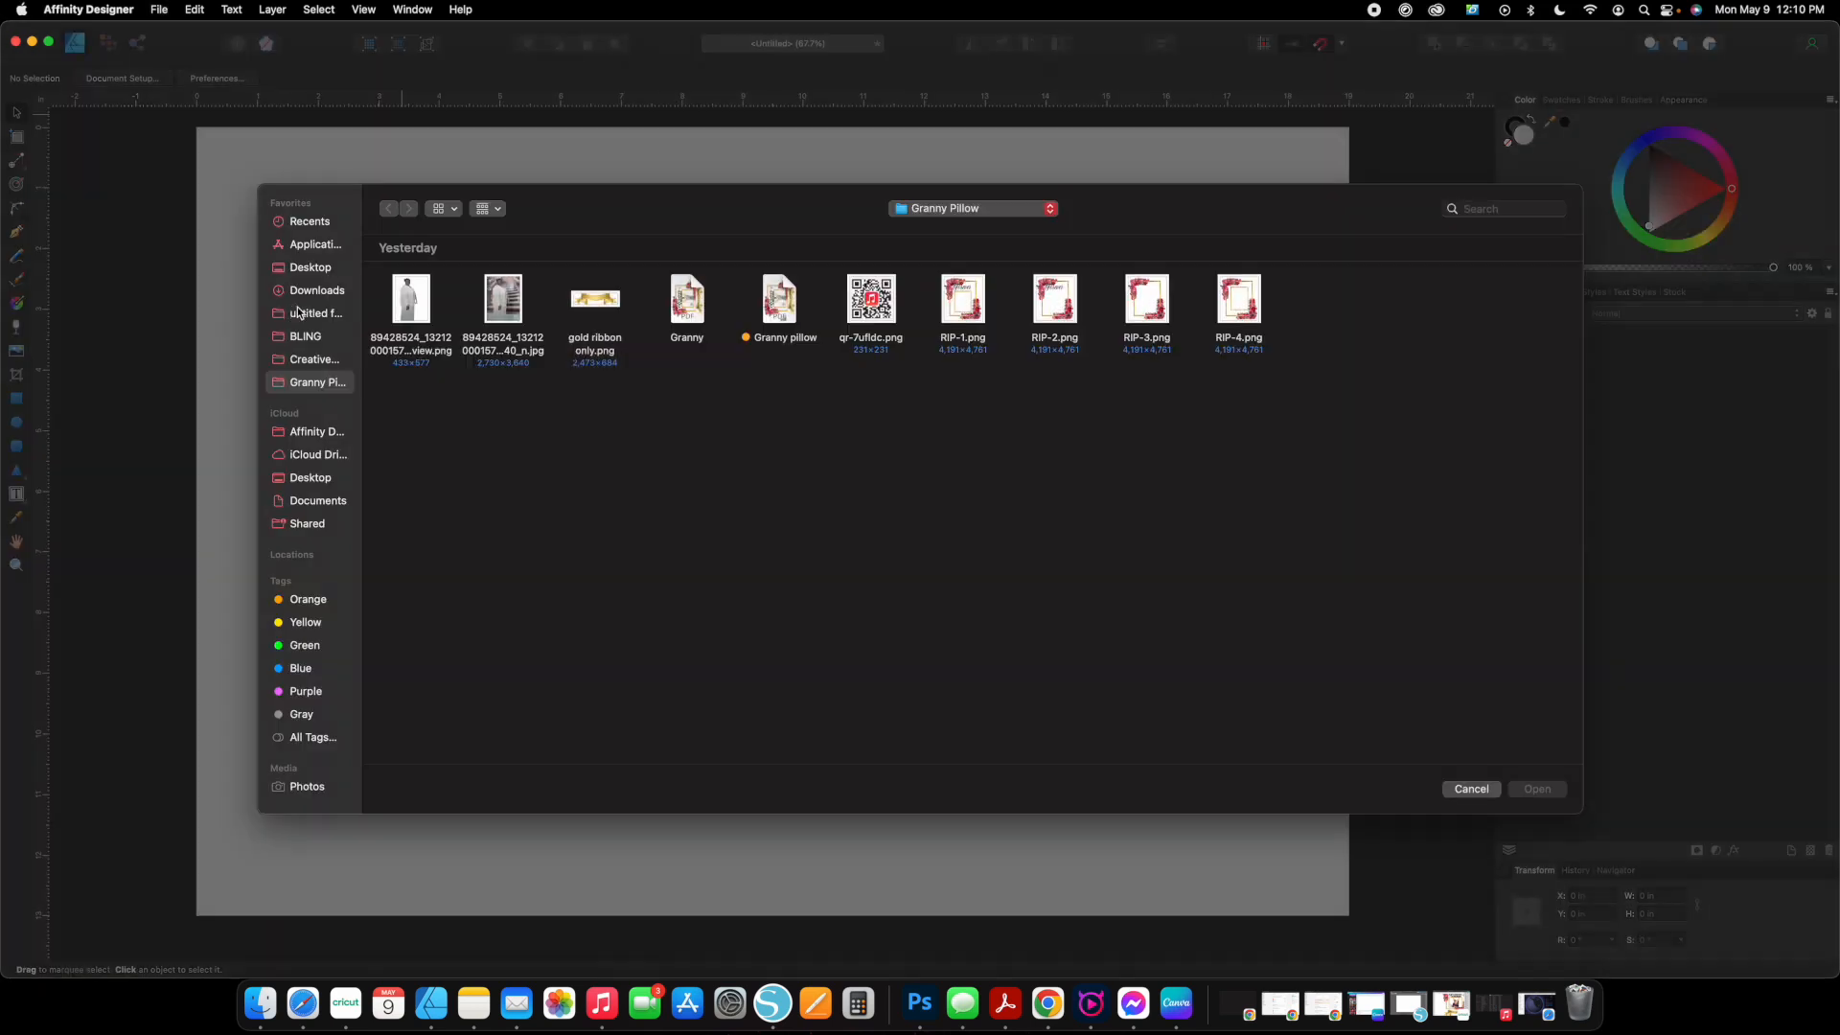
left_click(695, 311)
double_click(695, 311)
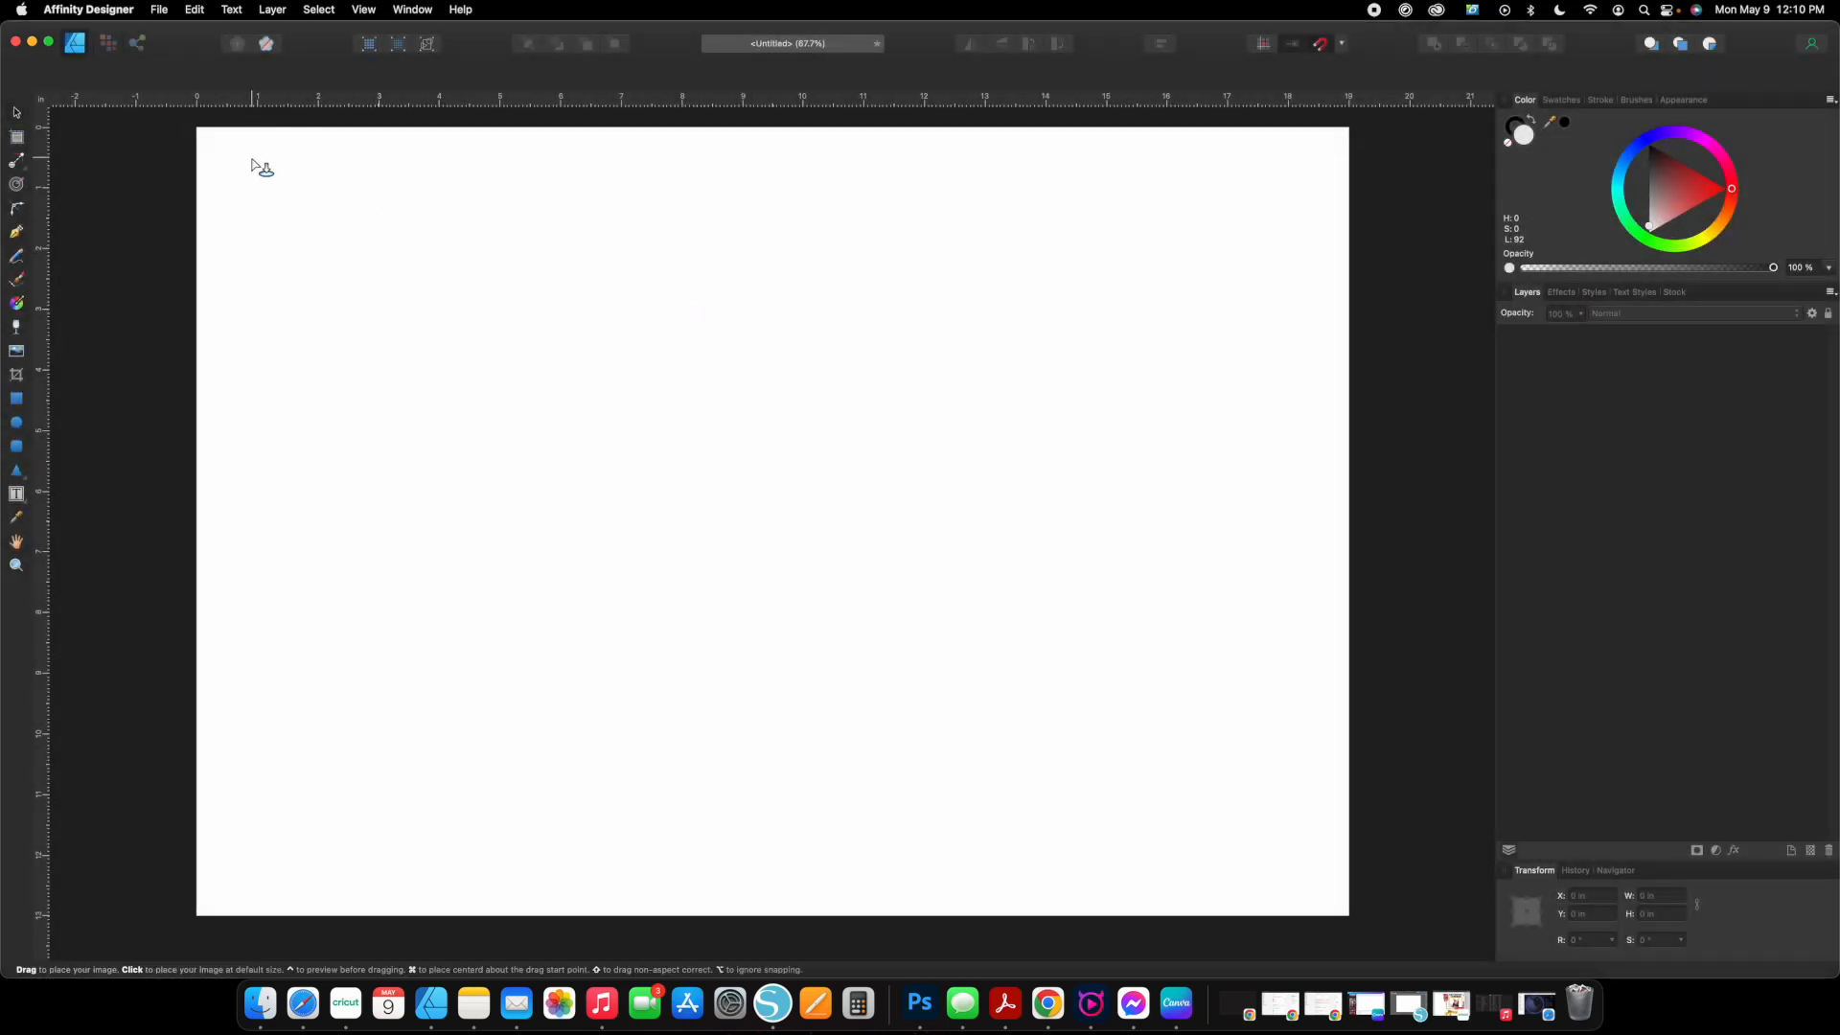
left_click_drag(226, 140, 670, 906)
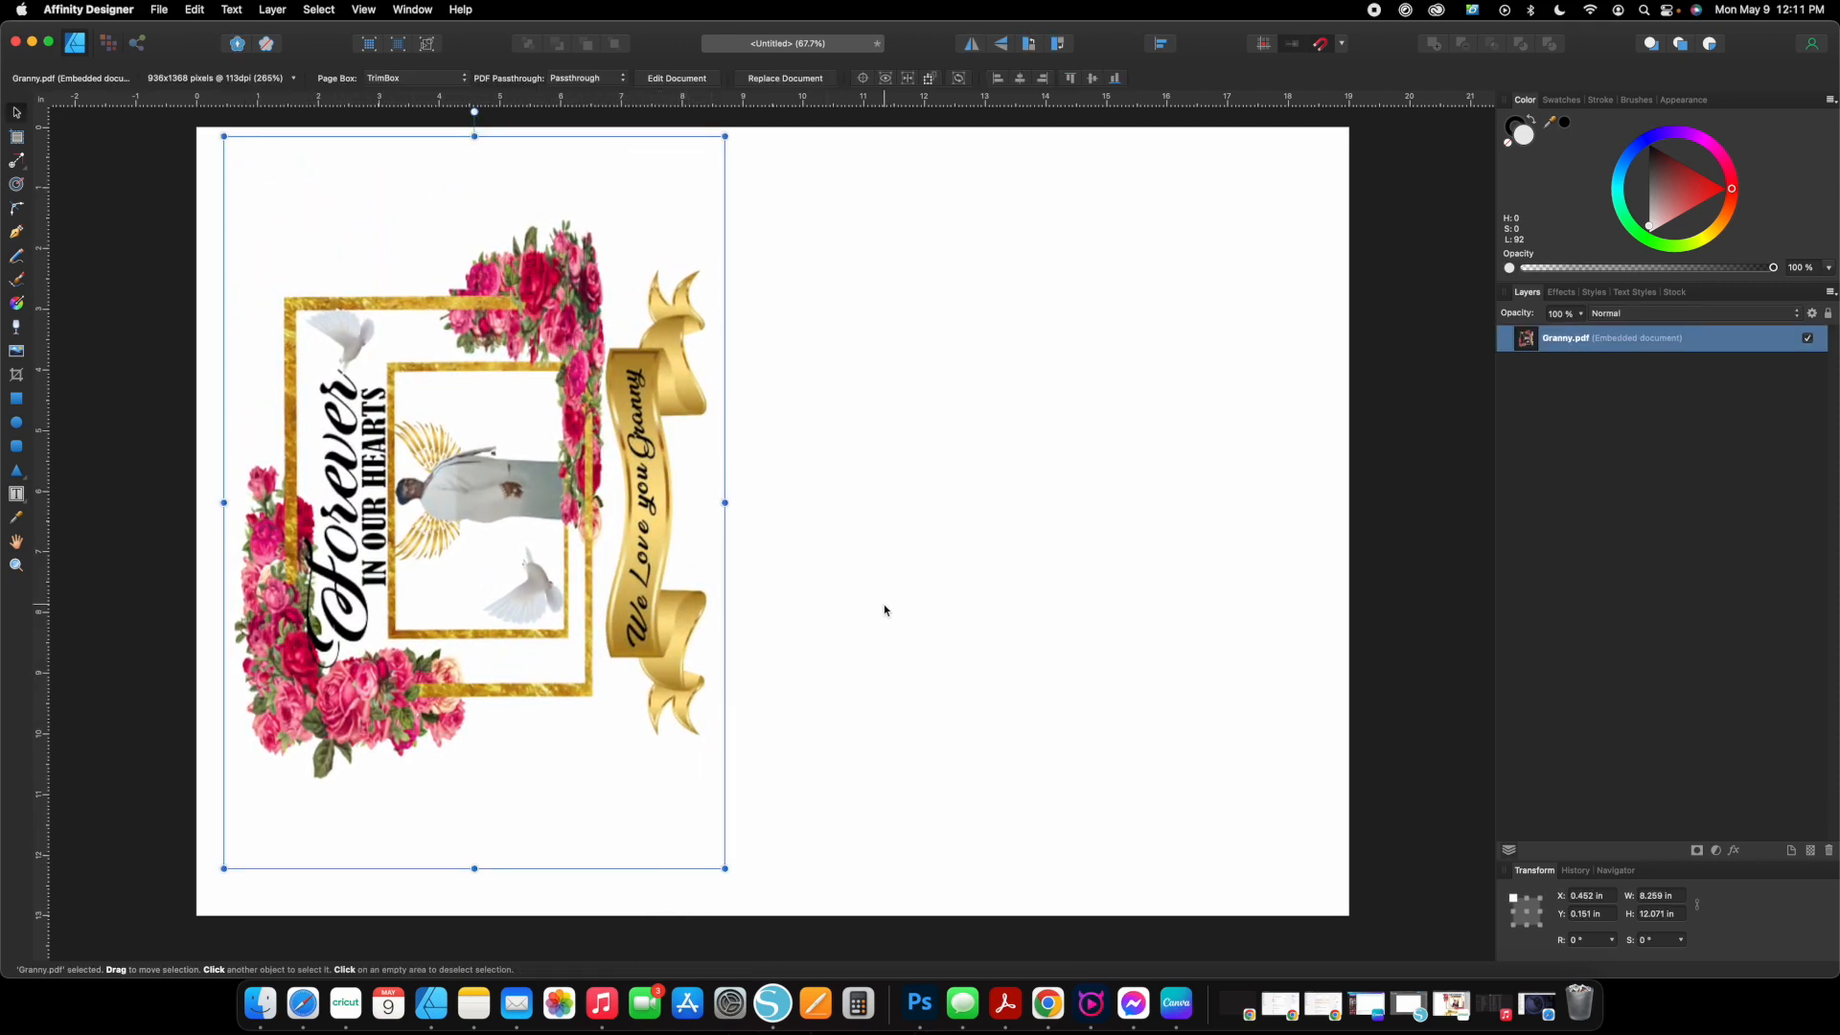
Rotate the placed artwork 90° counterclockwise and move it up near the page's top edge.
left_click(1058, 43)
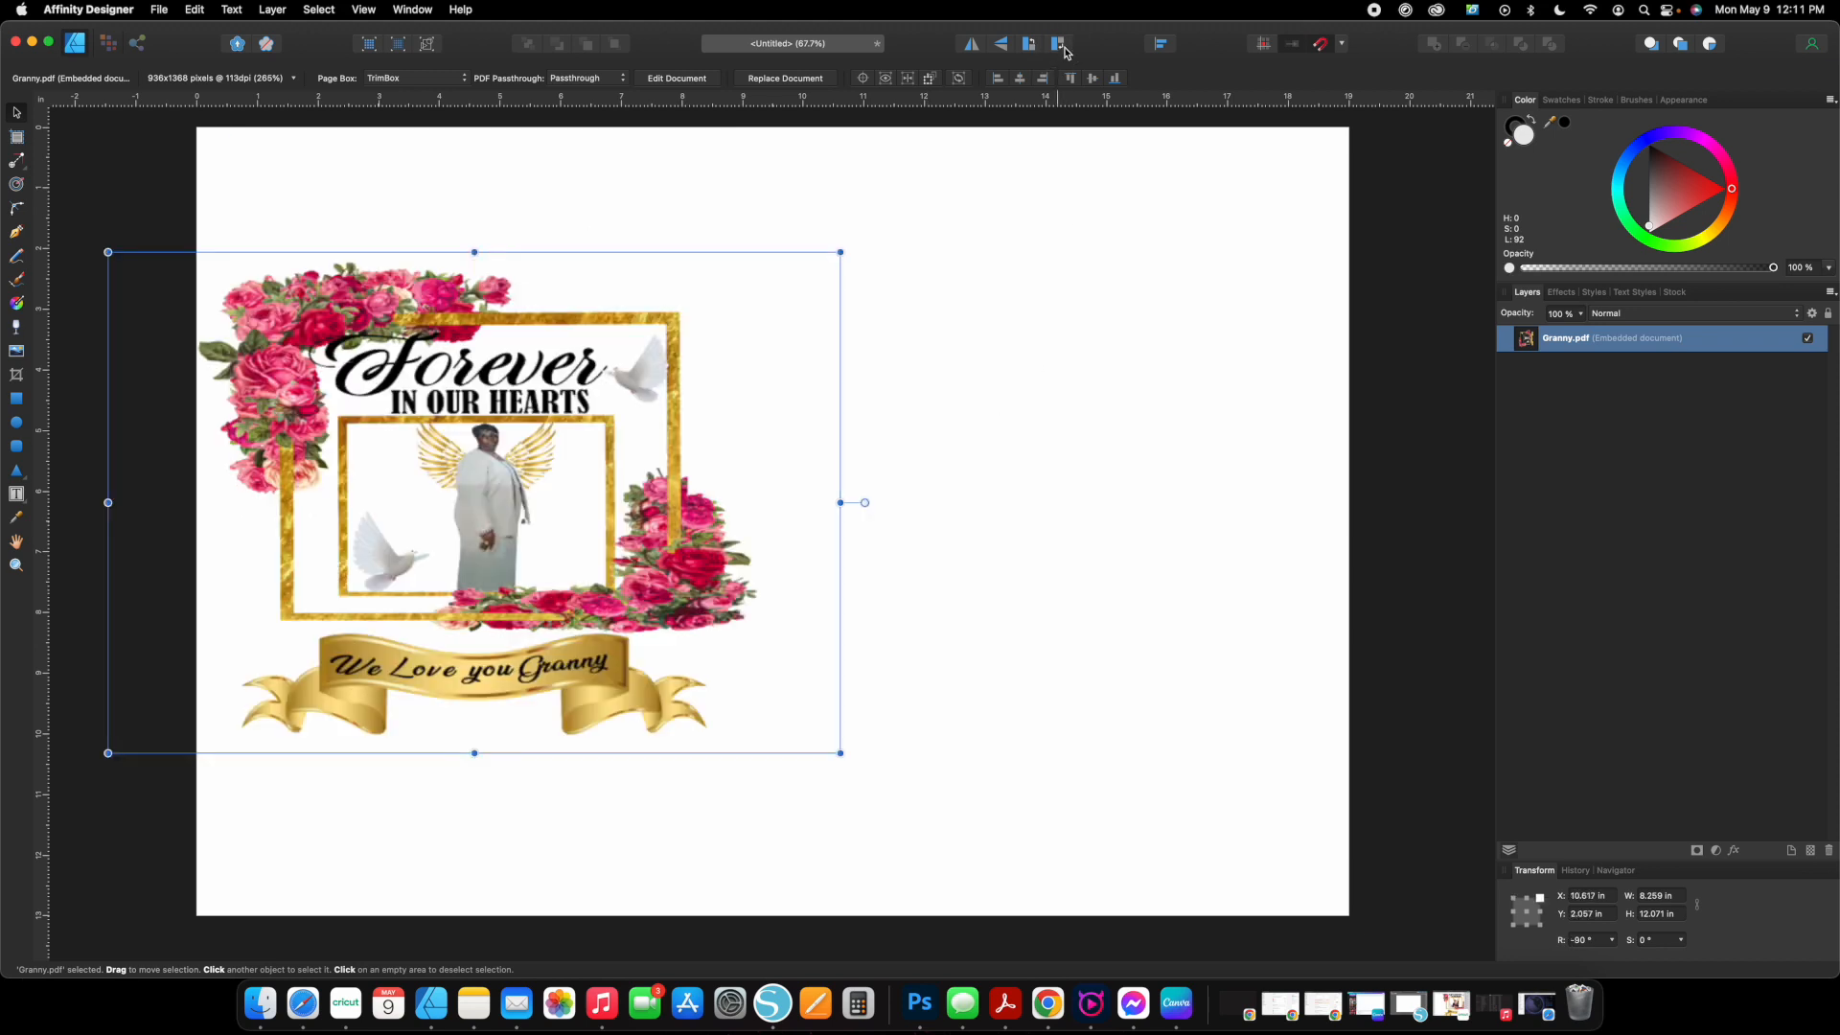
mouse_move(609, 444)
left_mouse_down()
mouse_move(649, 397)
mouse_move(637, 350)
left_mouse_up()
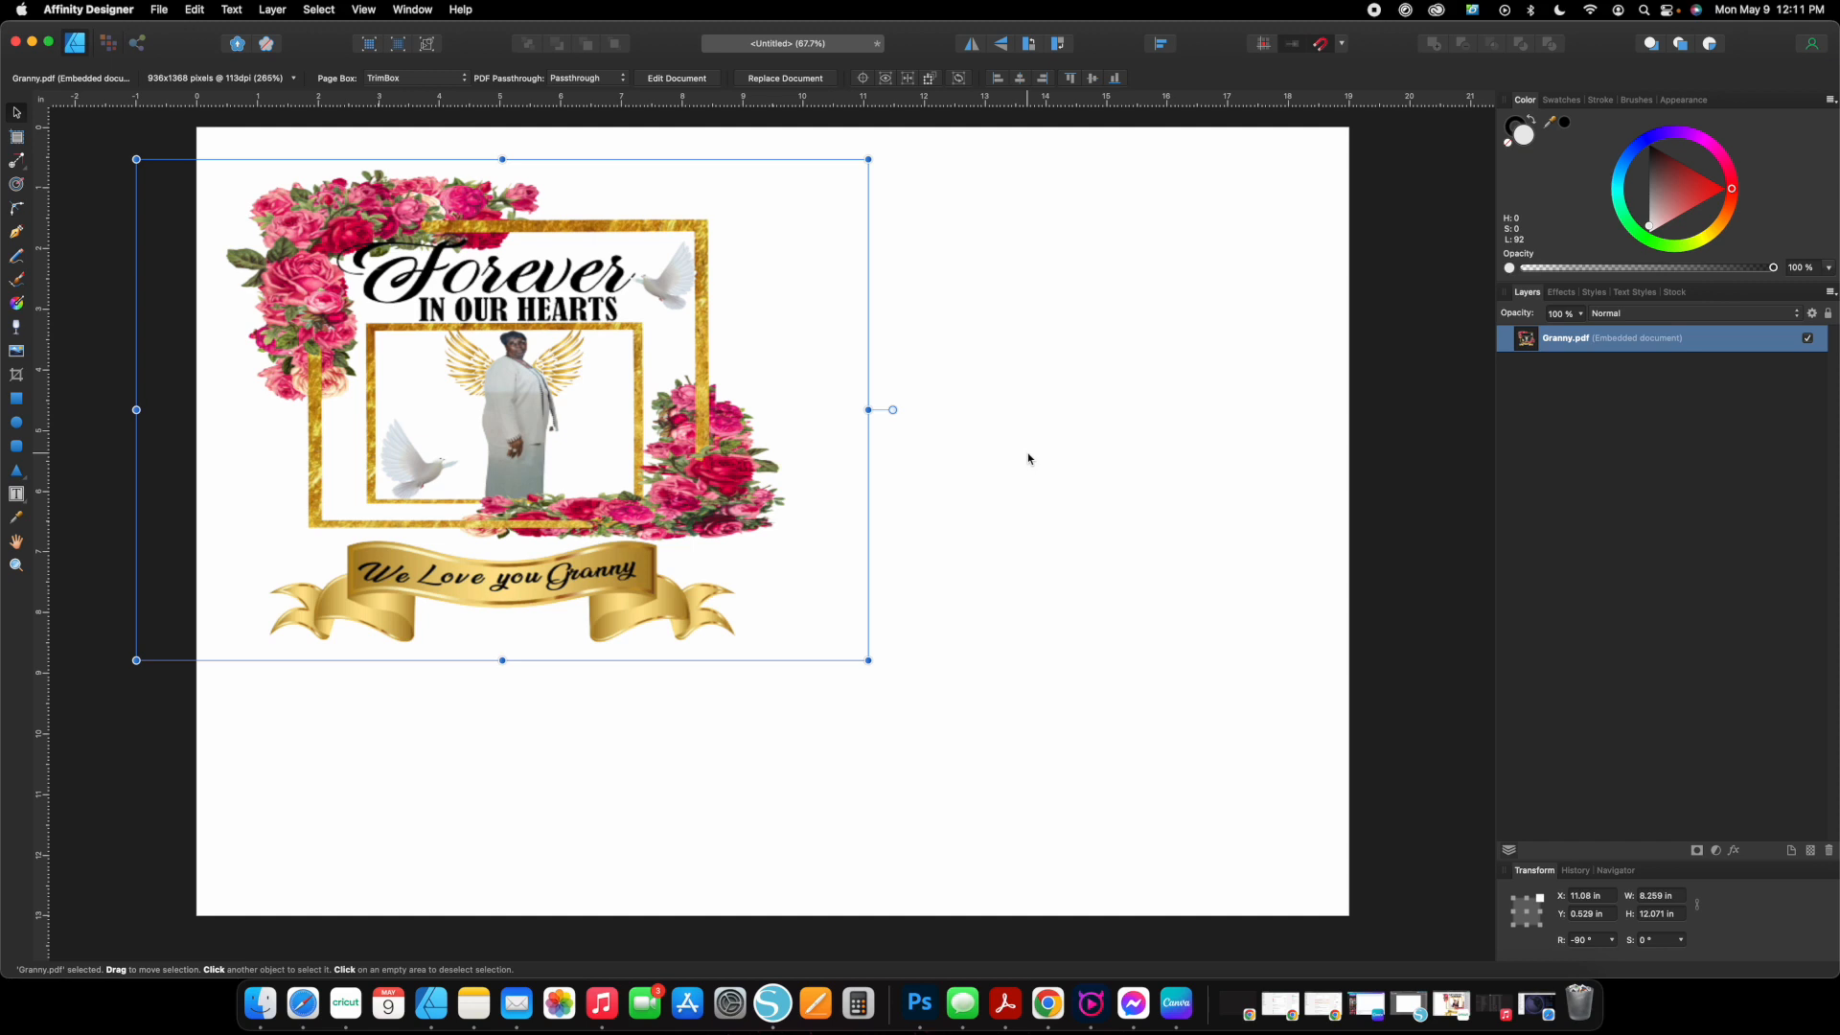
Resize the artwork to 13 × 13 in with its proportions unlocked and align it with the page's top edge.
left_click(1634, 901)
left_click(1664, 897)
type("13")
key("Tab")
type("13")
key("Return")
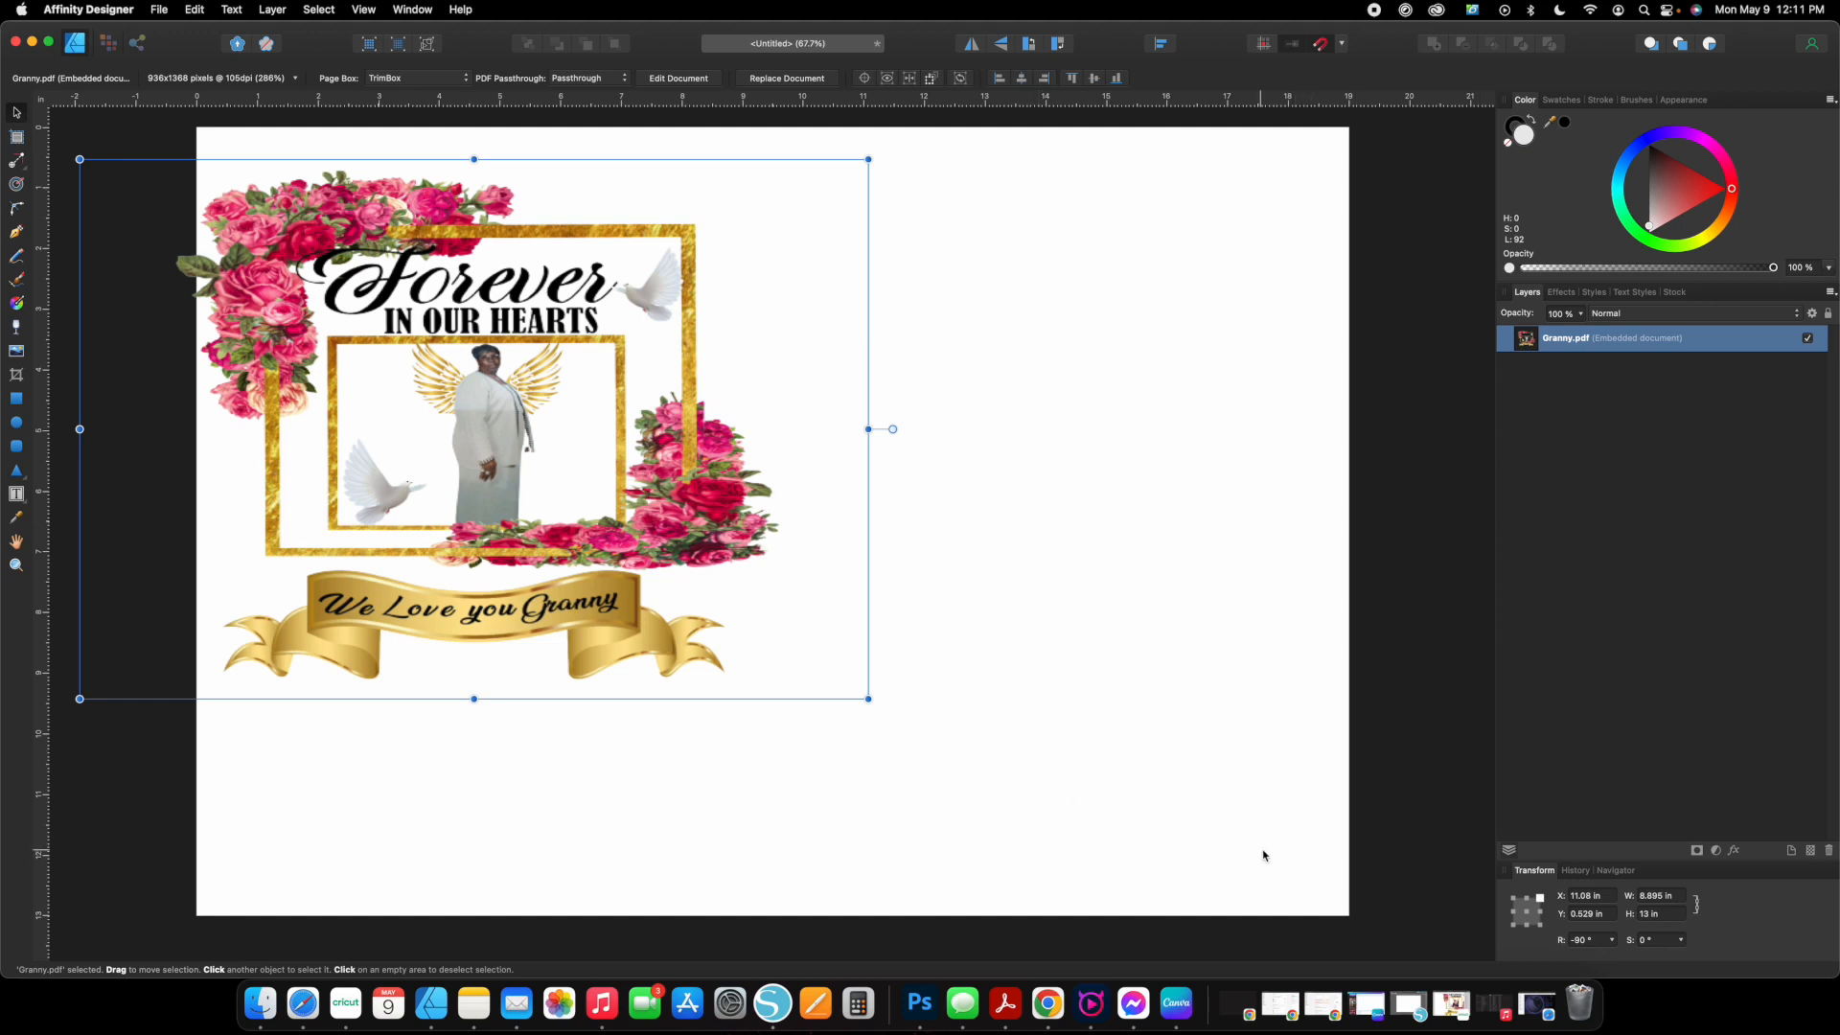
left_click(1697, 904)
left_click(1651, 895)
type("13")
key("Return")
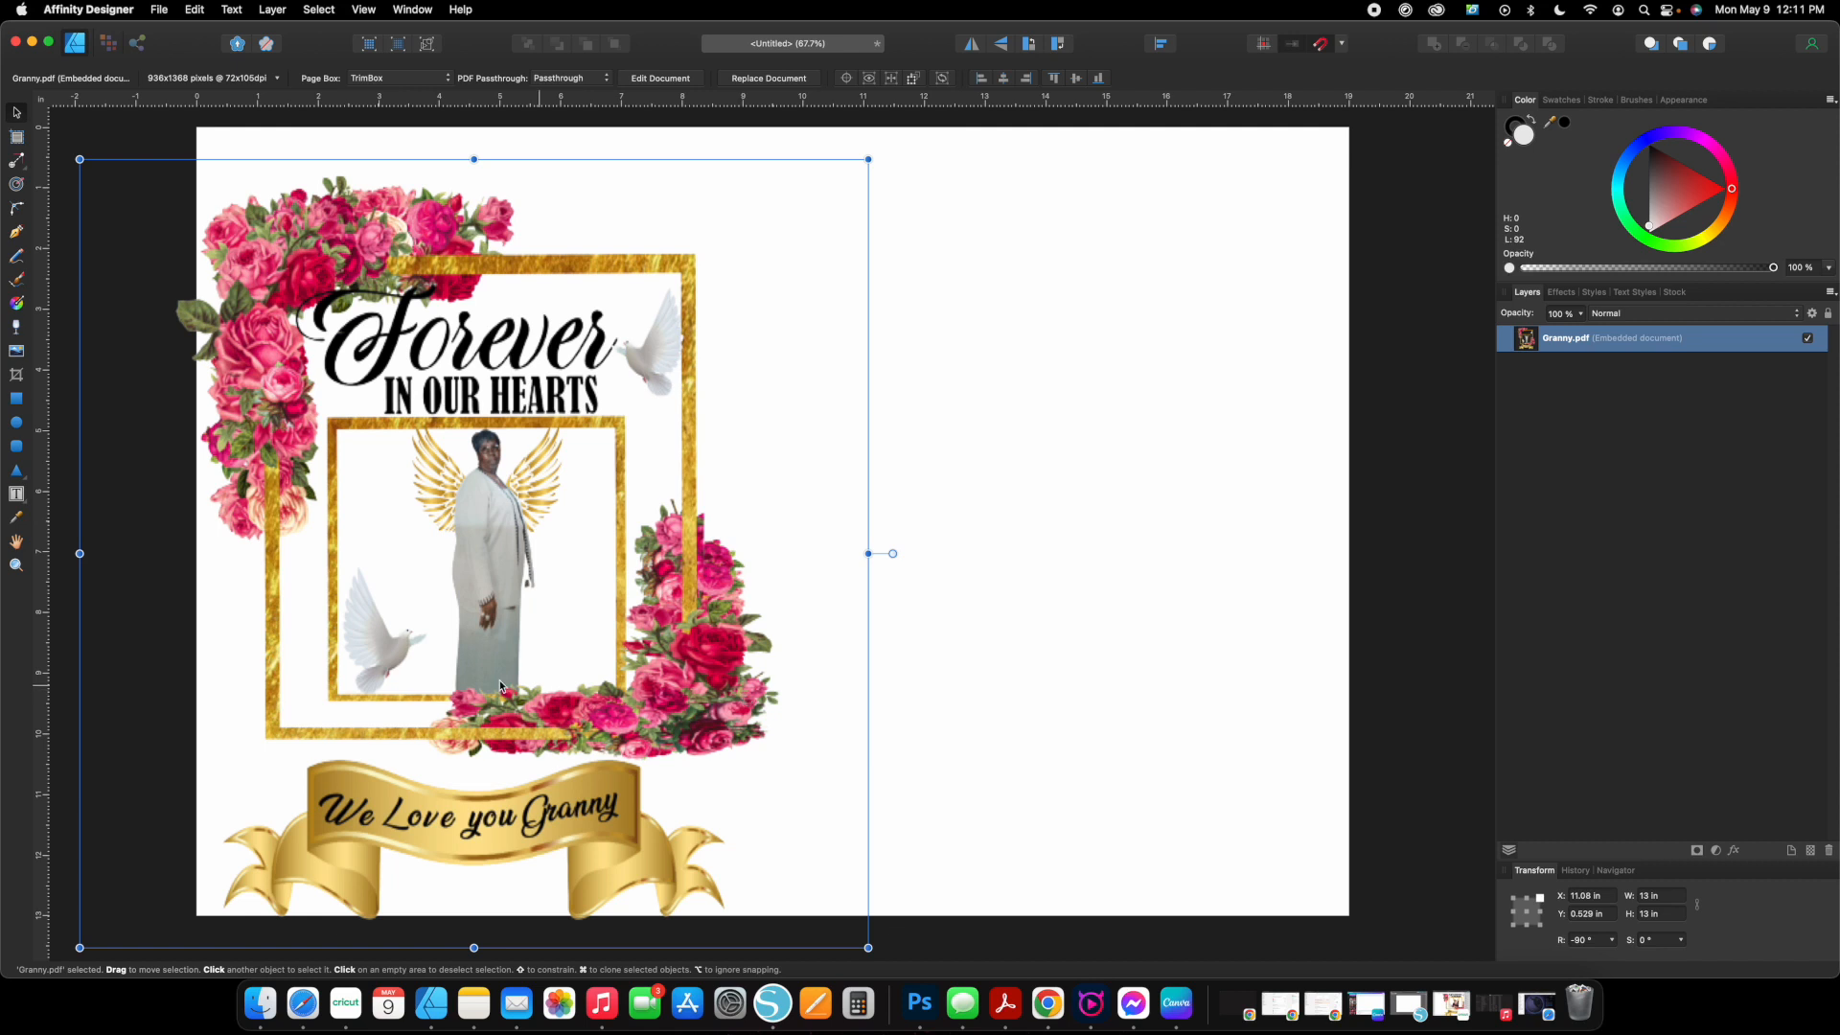
left_click_drag(458, 673, 510, 637)
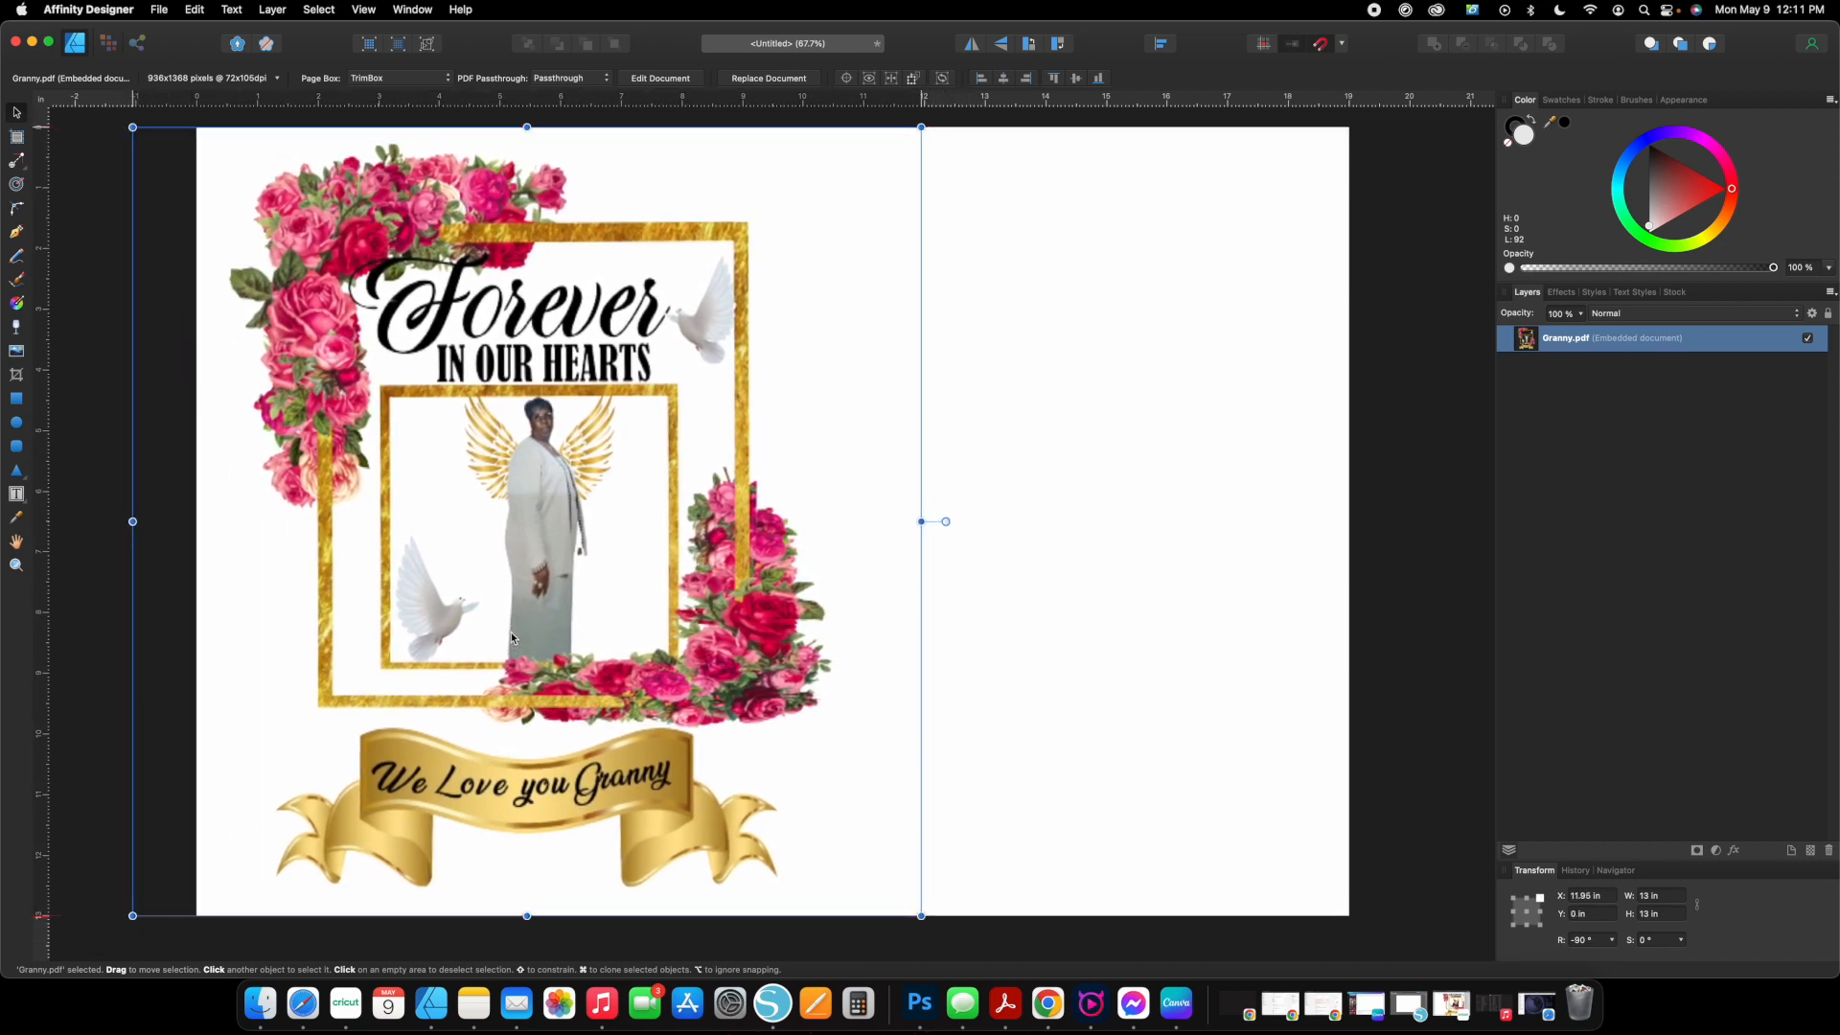
Crop the empty margins around the Granny artwork, bringing both sides in to about 10 in wide.
left_click(19, 375)
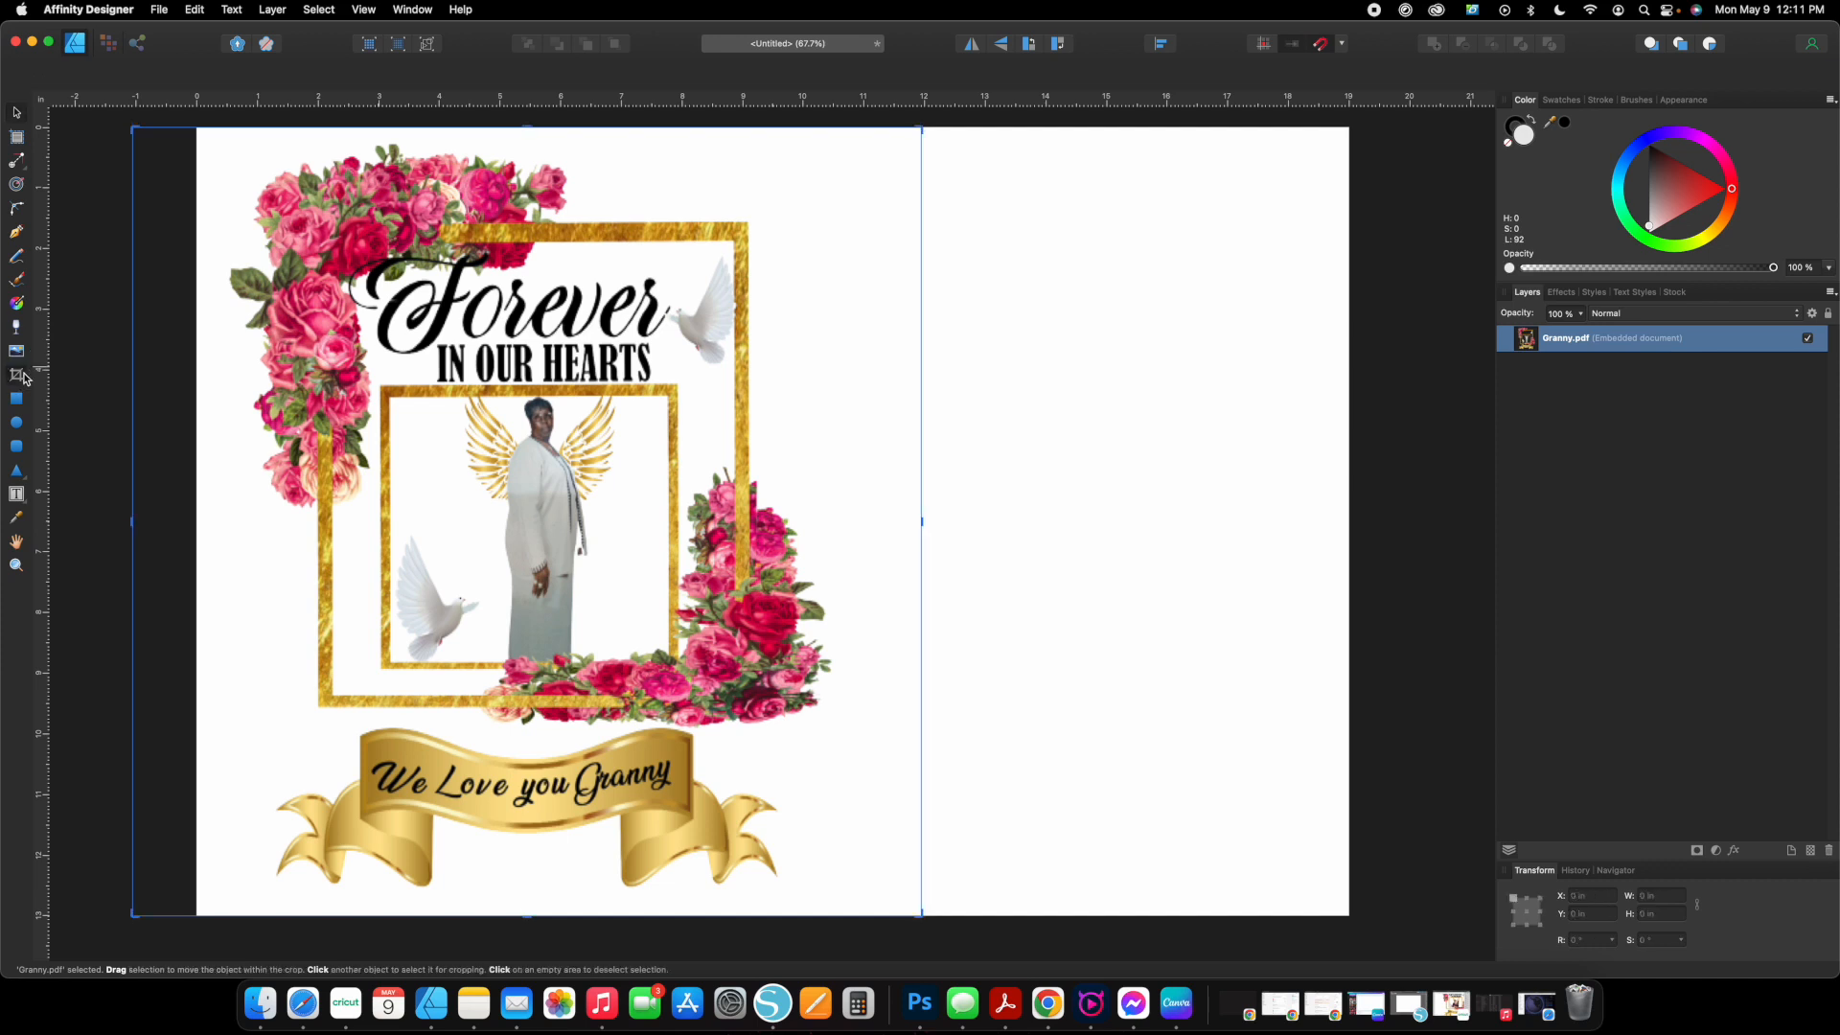
left_click_drag(134, 130, 229, 137)
left_click_drag(923, 137, 843, 129)
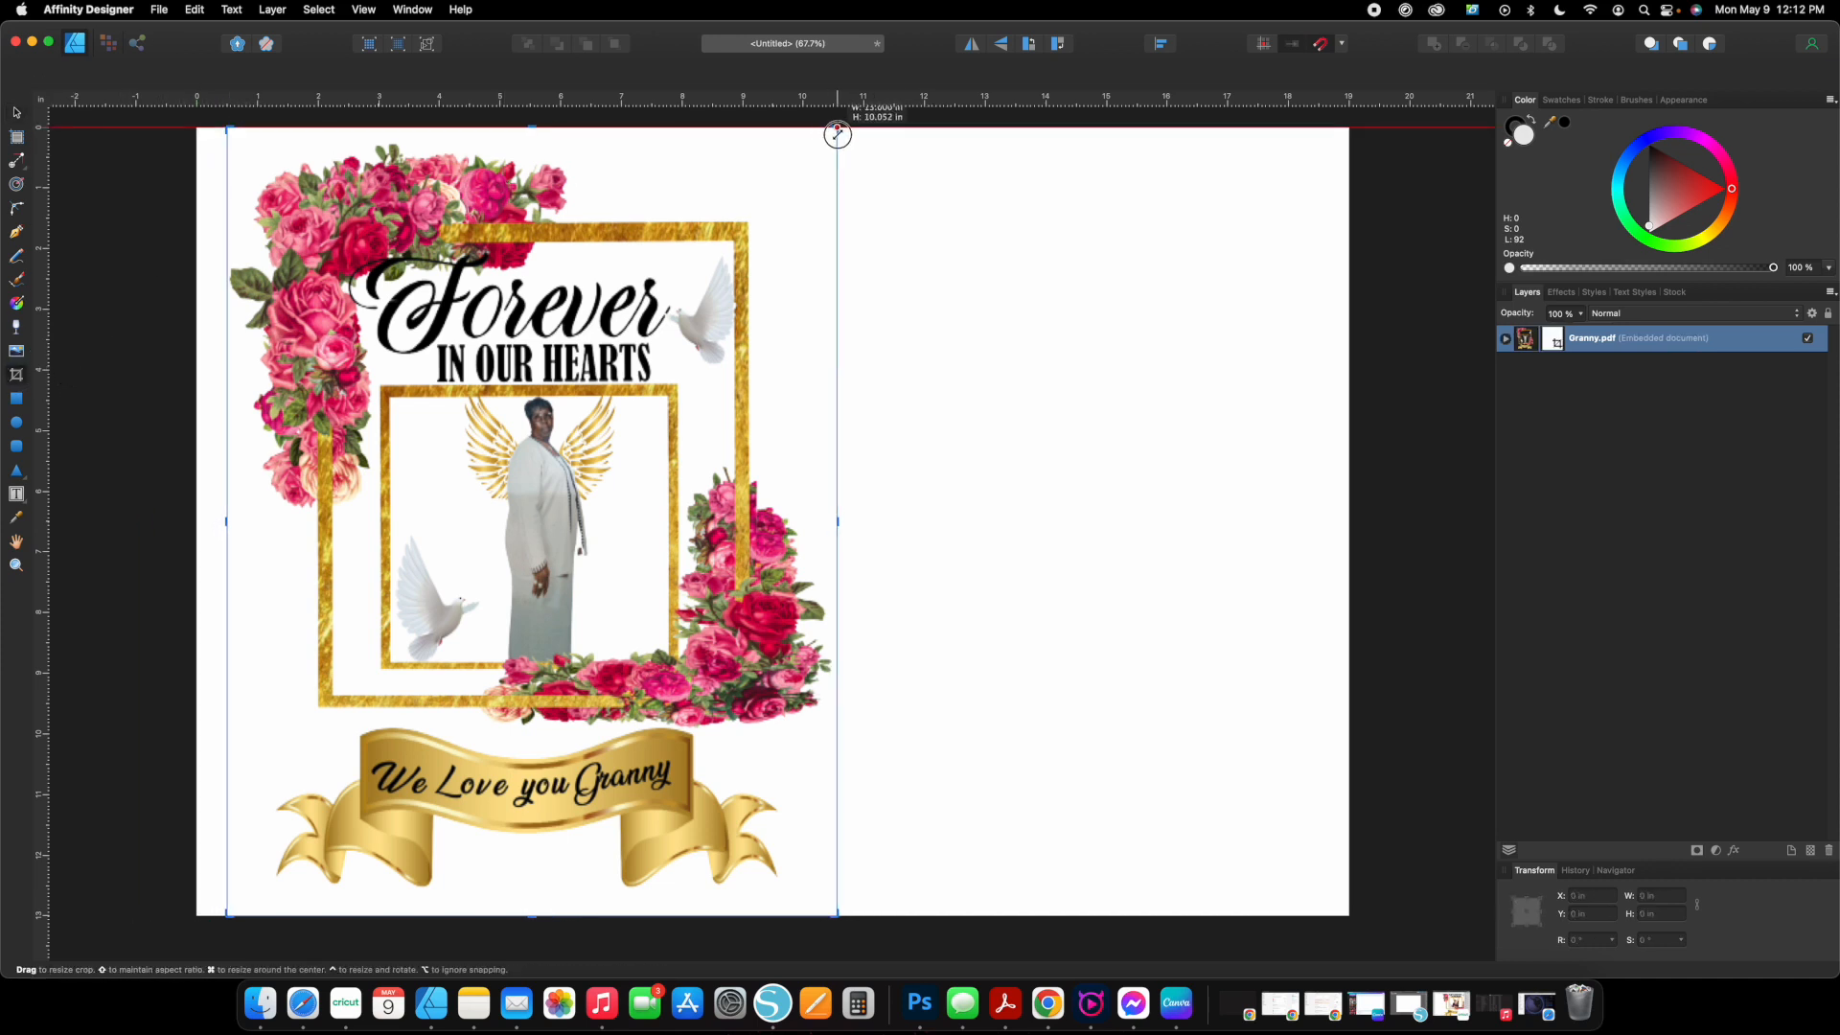
left_click_drag(846, 916, 845, 891)
mouse_move(535, 135)
left_mouse_down()
mouse_move(534, 115)
mouse_move(535, 142)
left_mouse_up()
left_click_drag(845, 517, 835, 517)
Move the cropped artwork to the page's upper-left corner and stretch it to about 13.38 in wide by 13 in high.
left_click(16, 112)
left_click_drag(488, 457, 466, 449)
scroll(469, 450, "left", 2)
scroll(575, 465, "right", 2)
scroll(575, 465, "down", 1)
left_click_drag(832, 492, 1016, 496)
left_click_drag(618, 864, 588, 821)
scroll(618, 839, "up", 1)
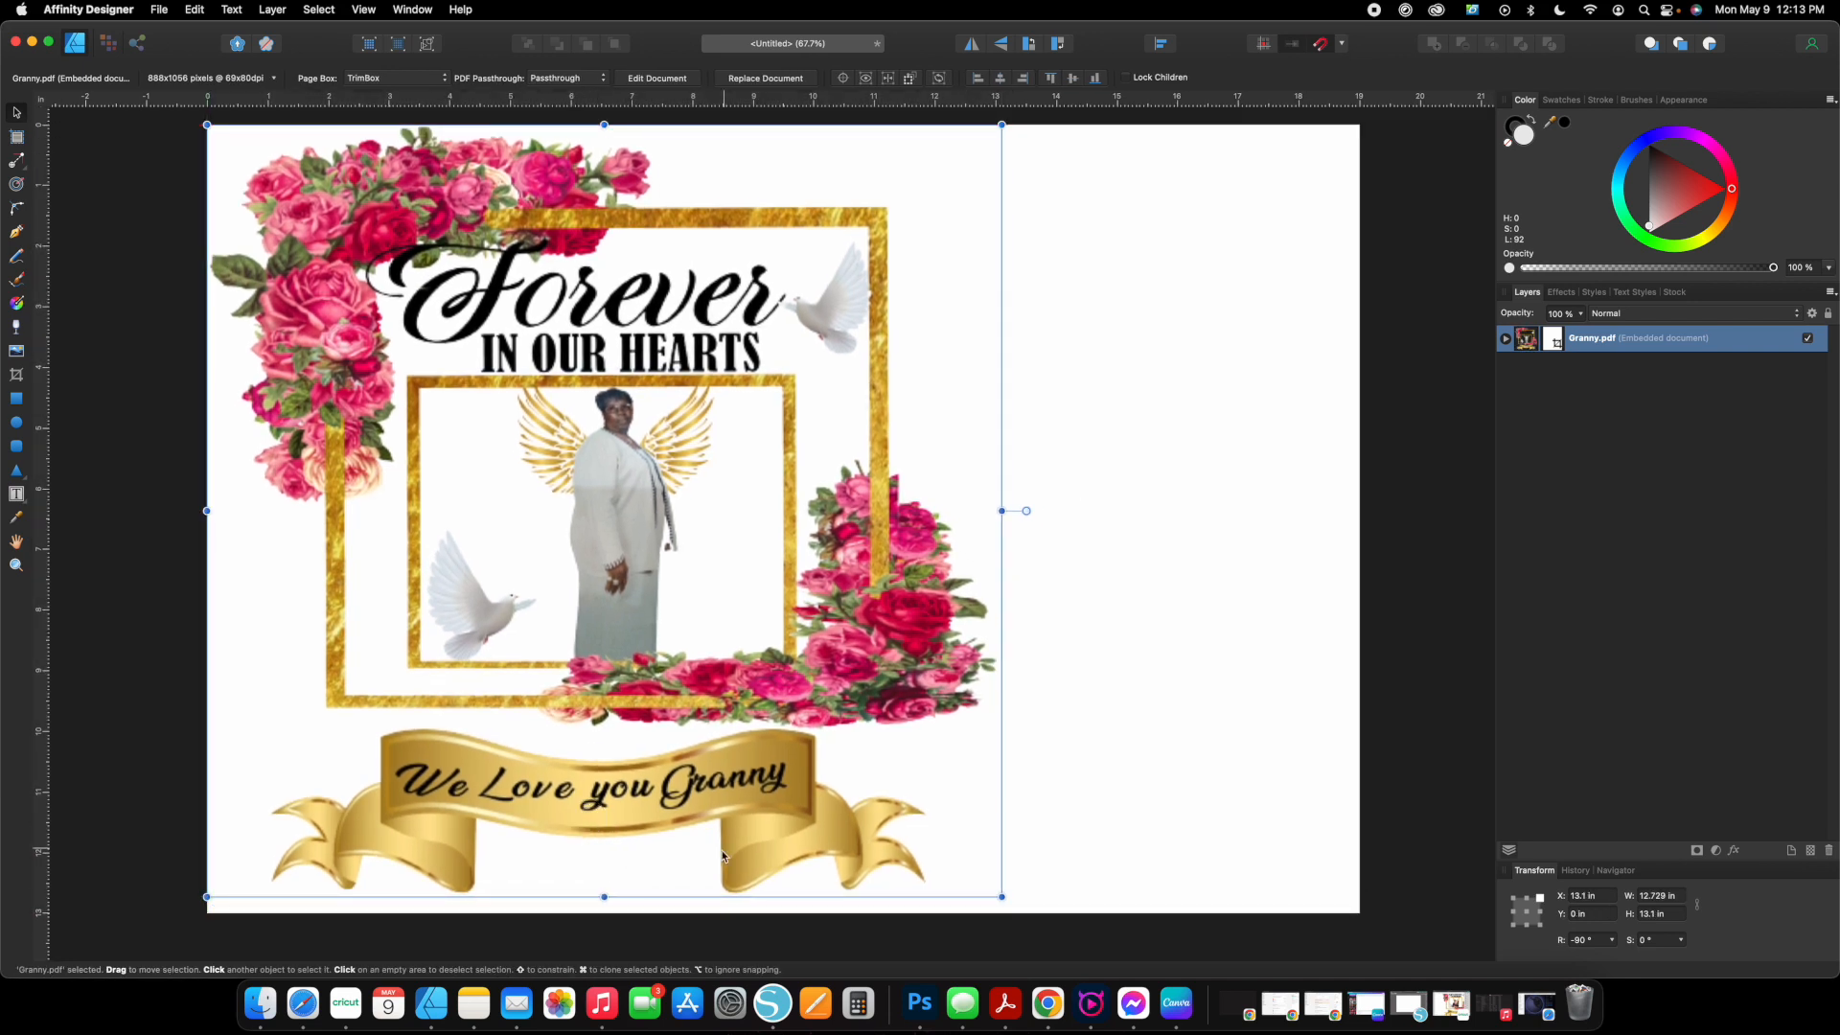
left_click_drag(1002, 897, 1018, 913)
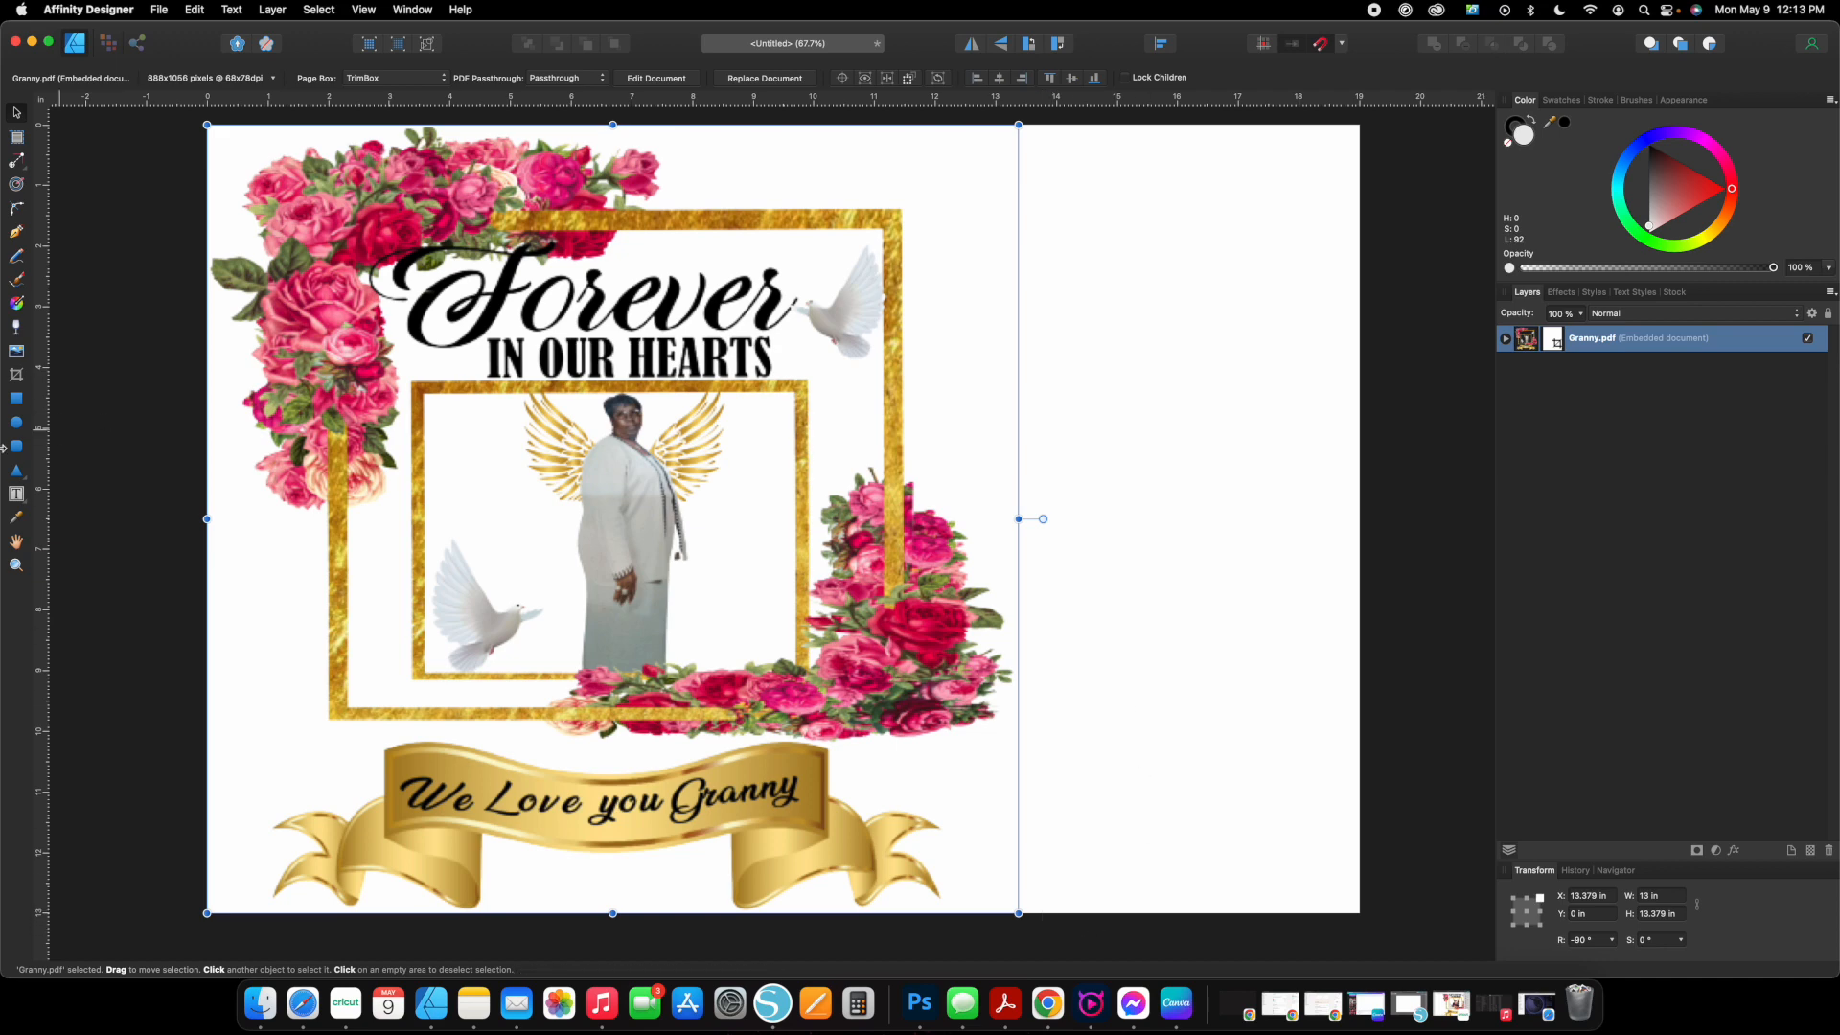
Place the QR code PNG from the Granny Pillow folder at about 4.28 in square and move it to mid-height beside the artwork.
left_click(16, 353)
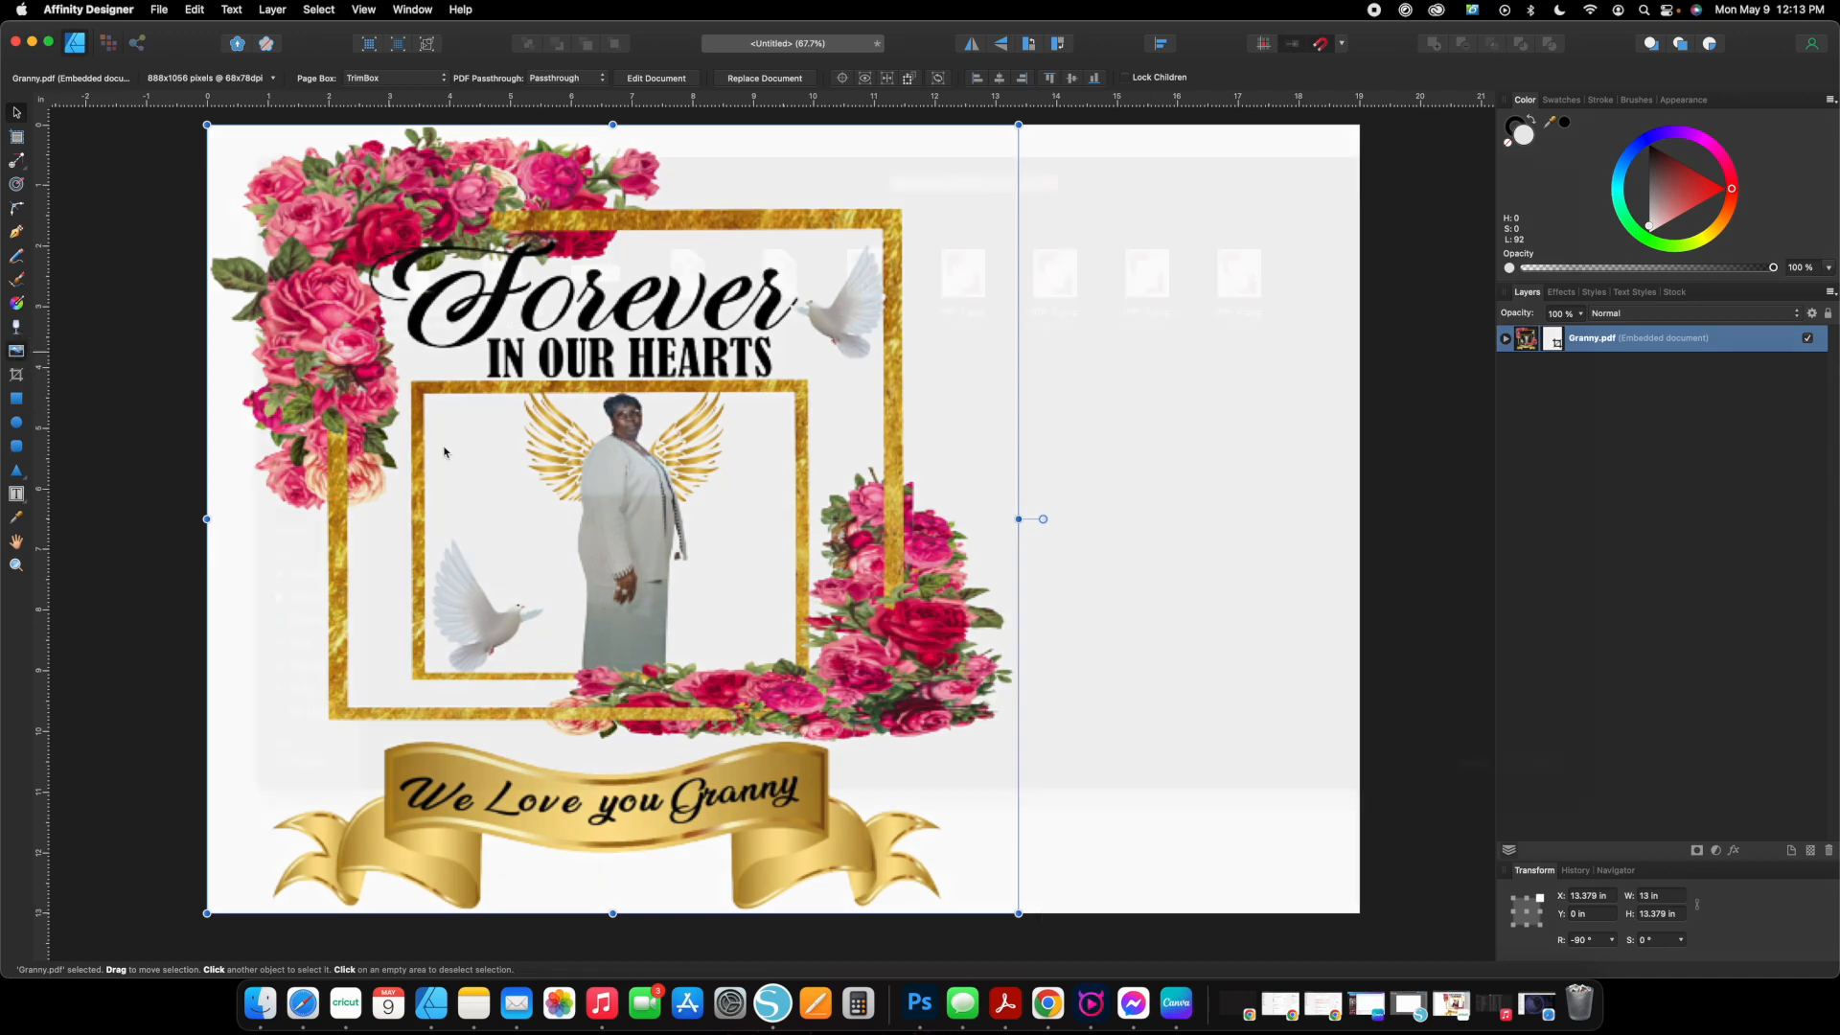
left_click(872, 299)
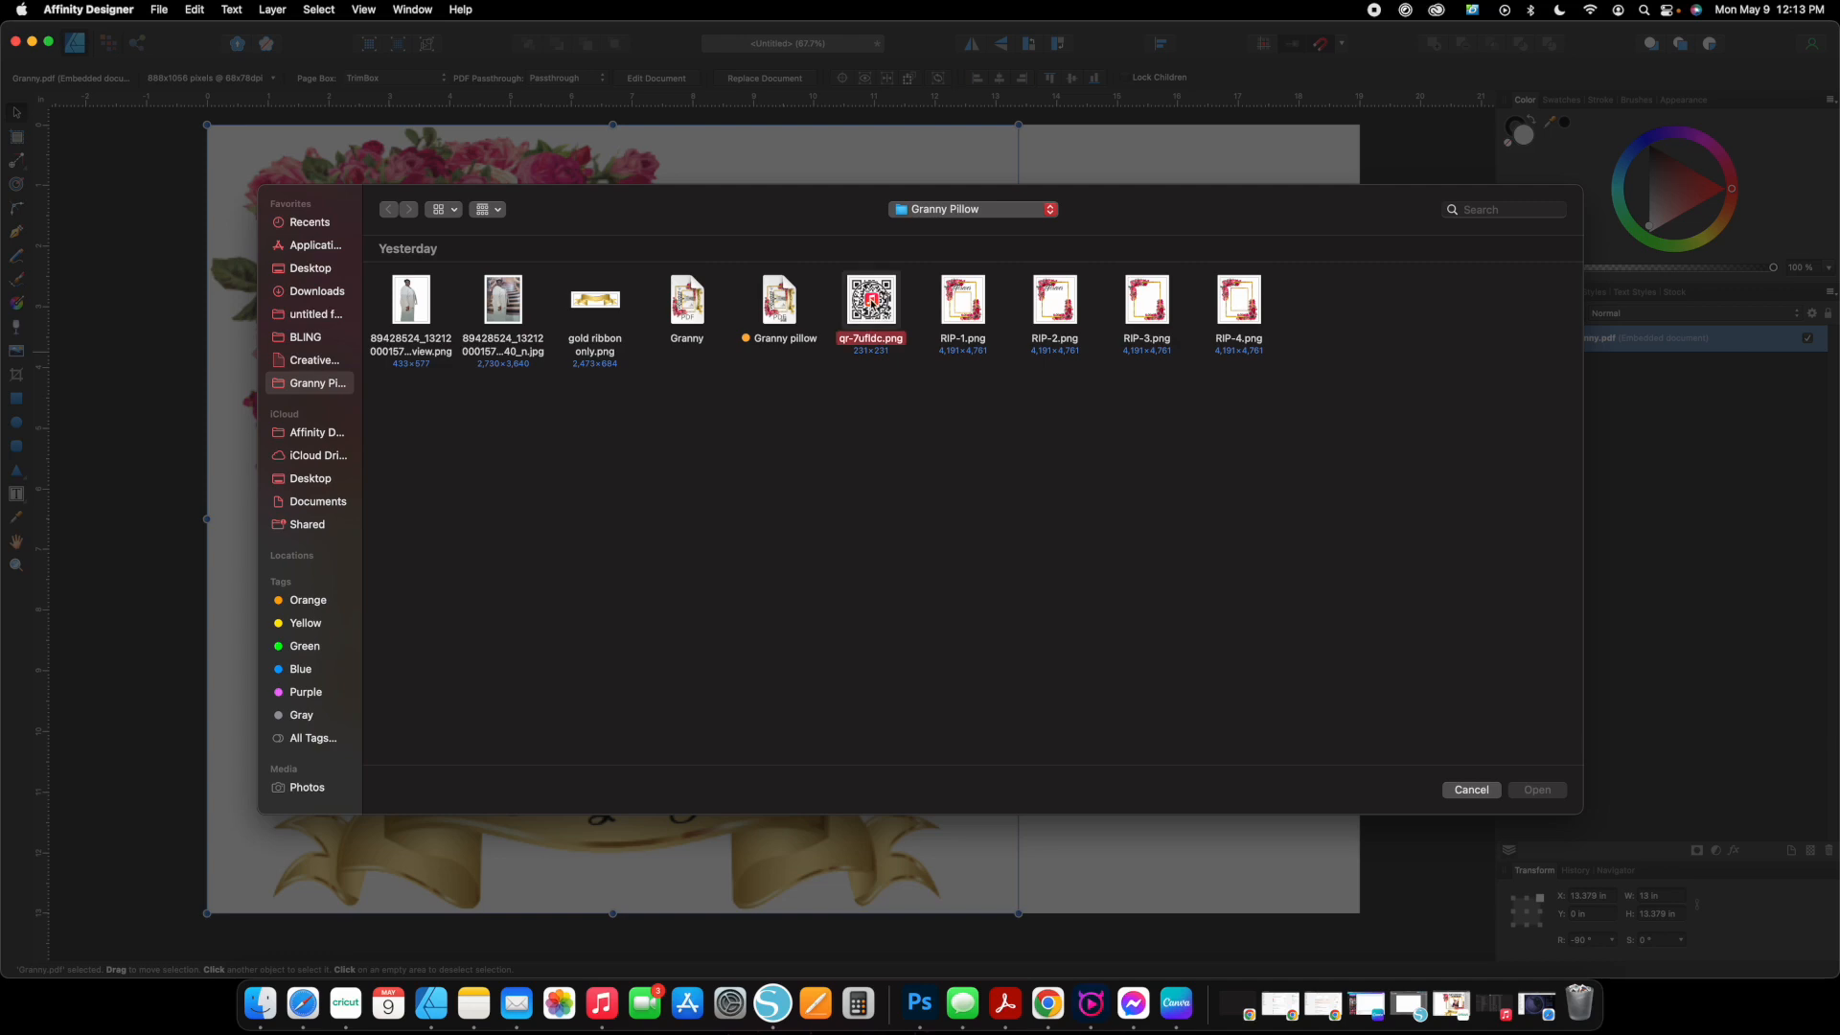
double_click(874, 303)
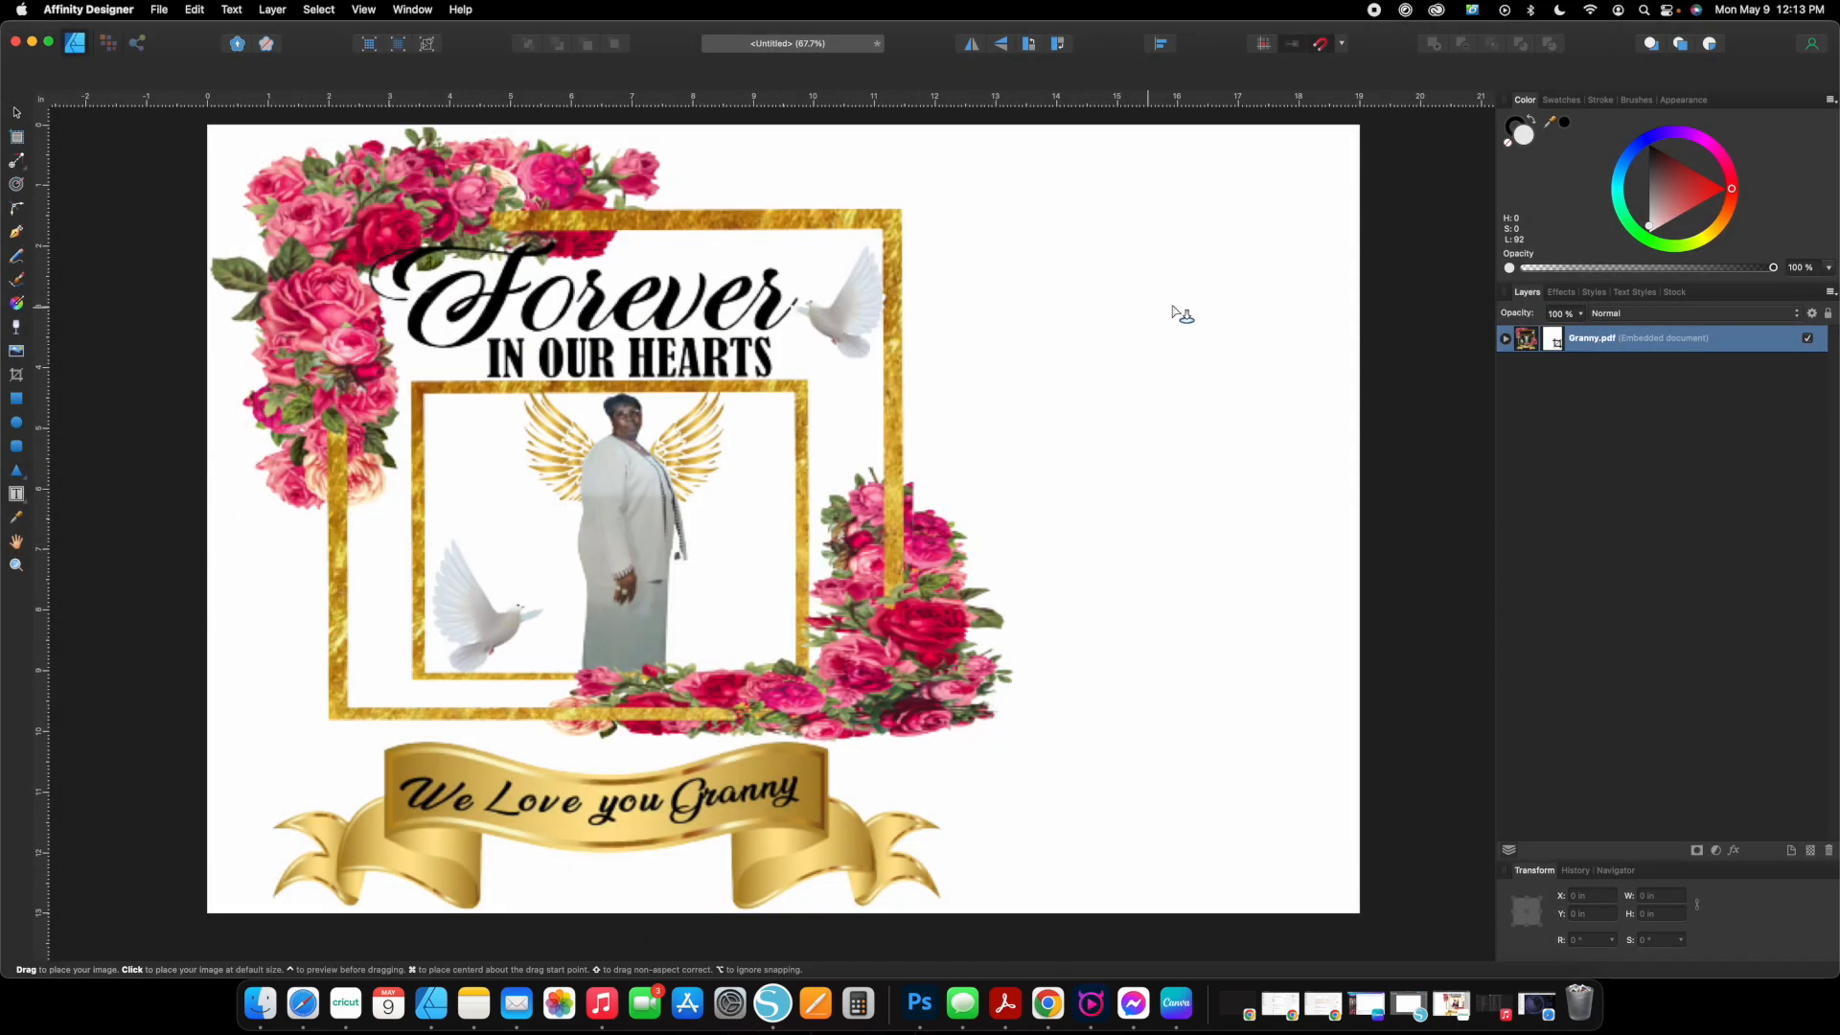
left_click_drag(1019, 193, 1171, 561)
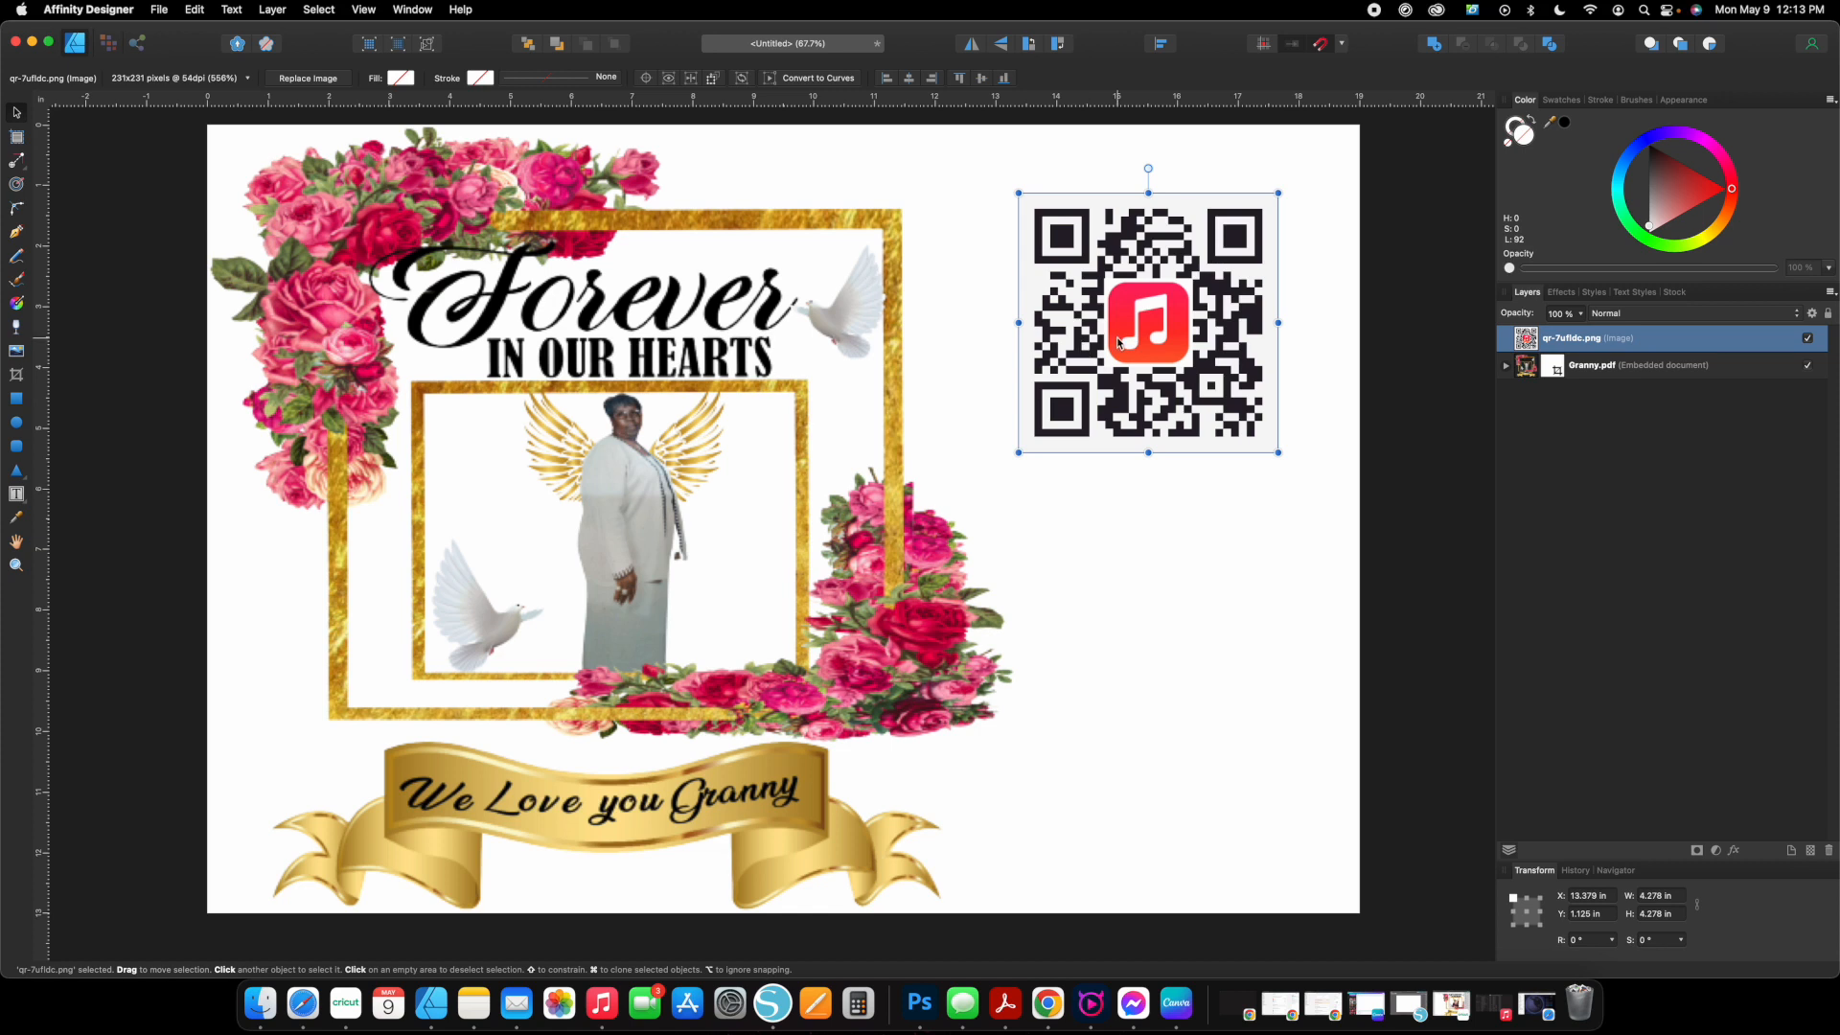
left_click_drag(1118, 342, 1165, 548)
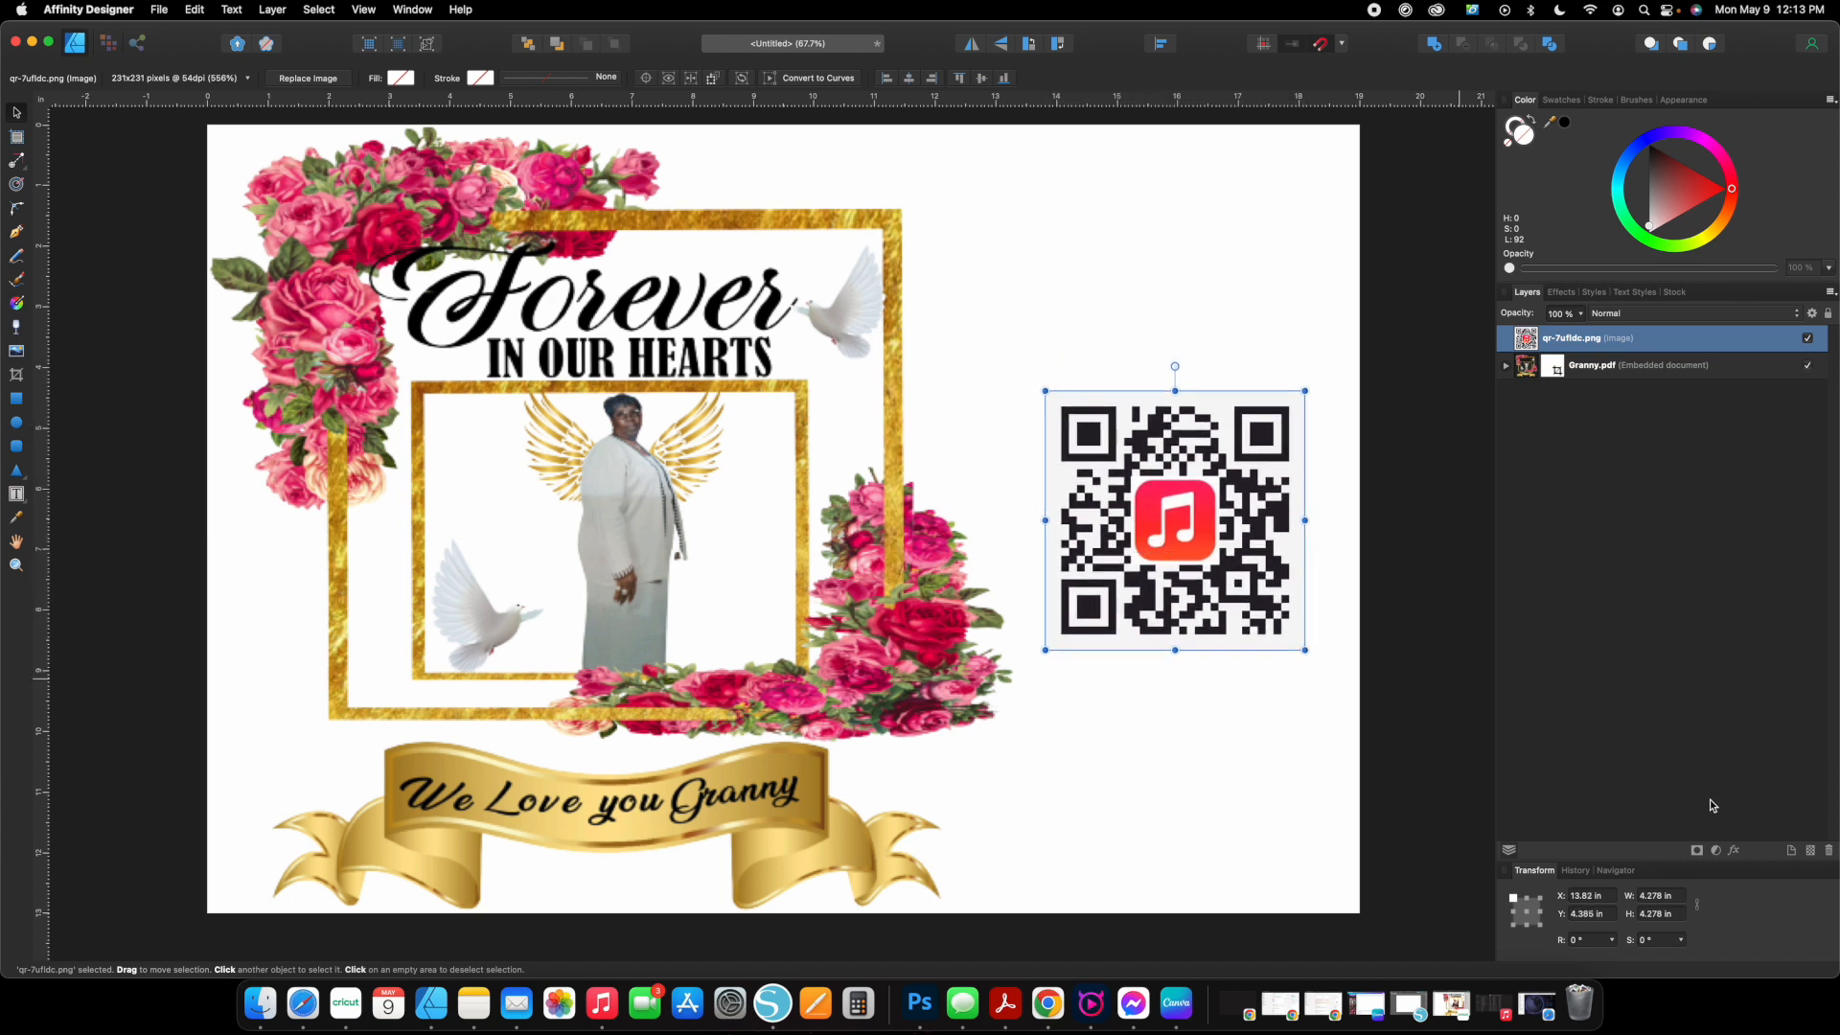
Resize the placed QR code to 4 in wide by 4 in high and deselect it.
double_click(1661, 897)
type("4")
key("Tab")
type("4")
key("Return")
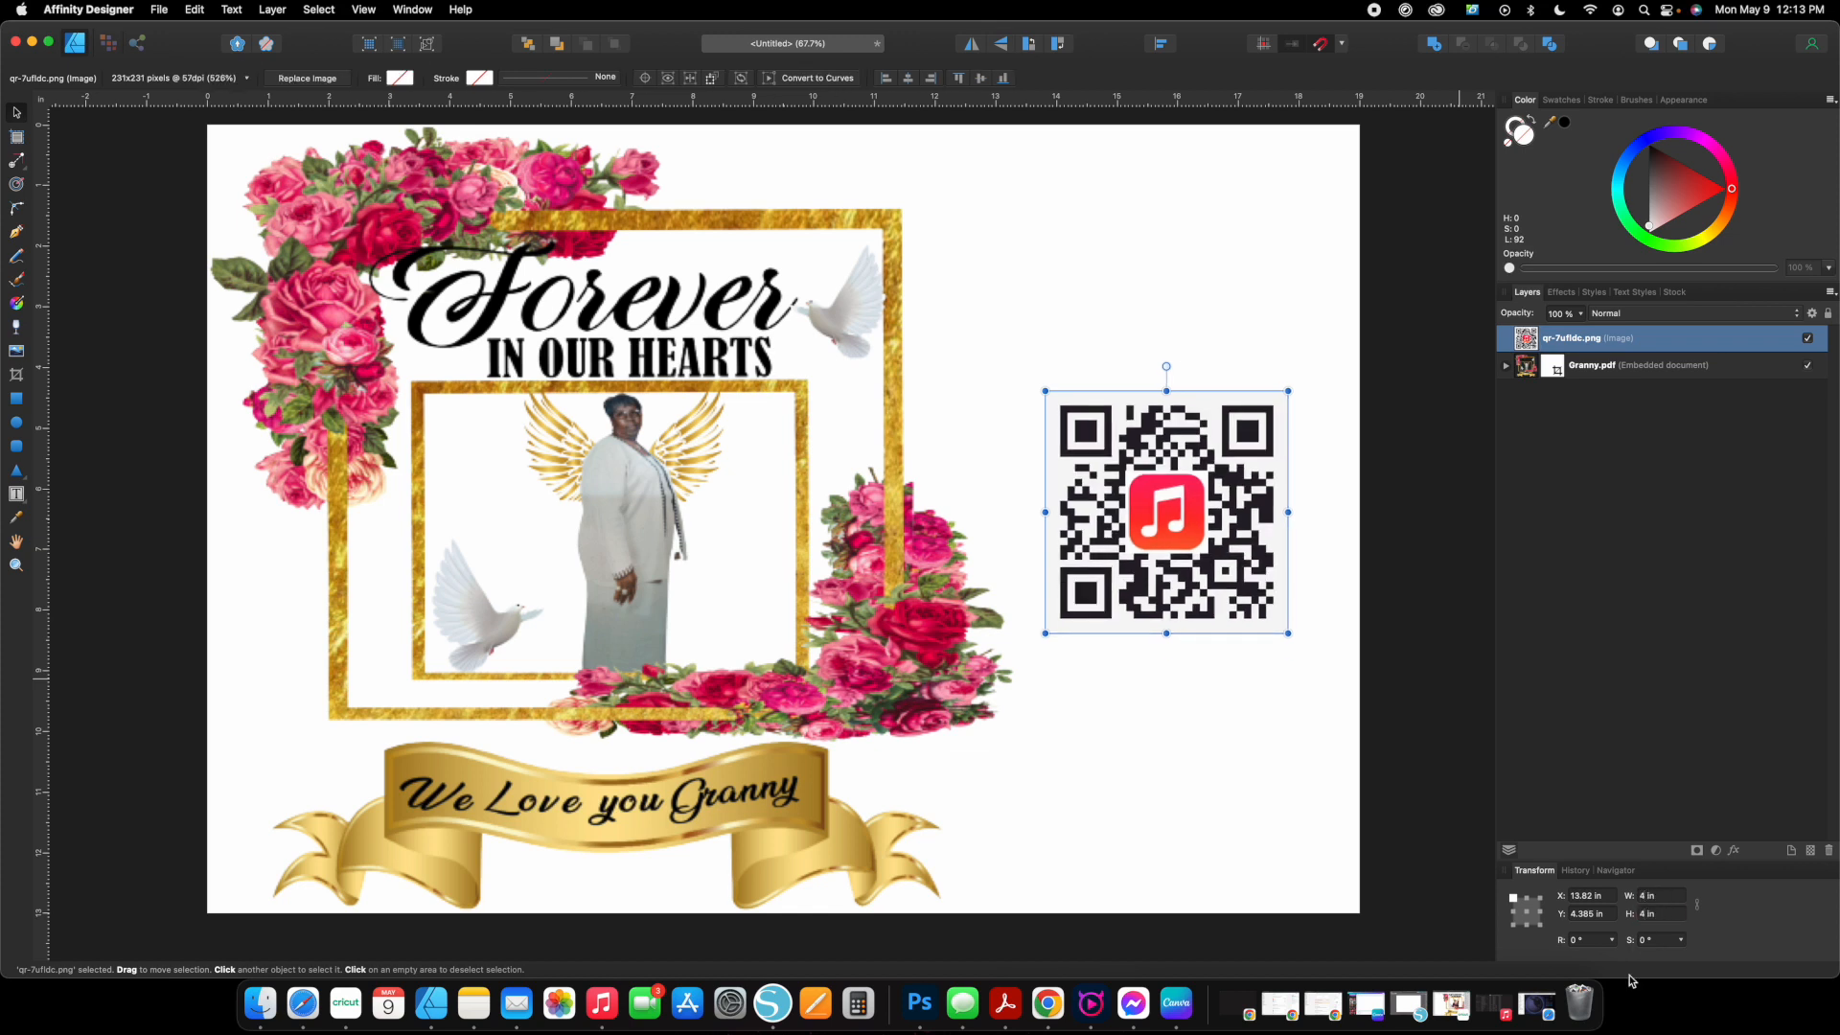
left_click(1198, 772)
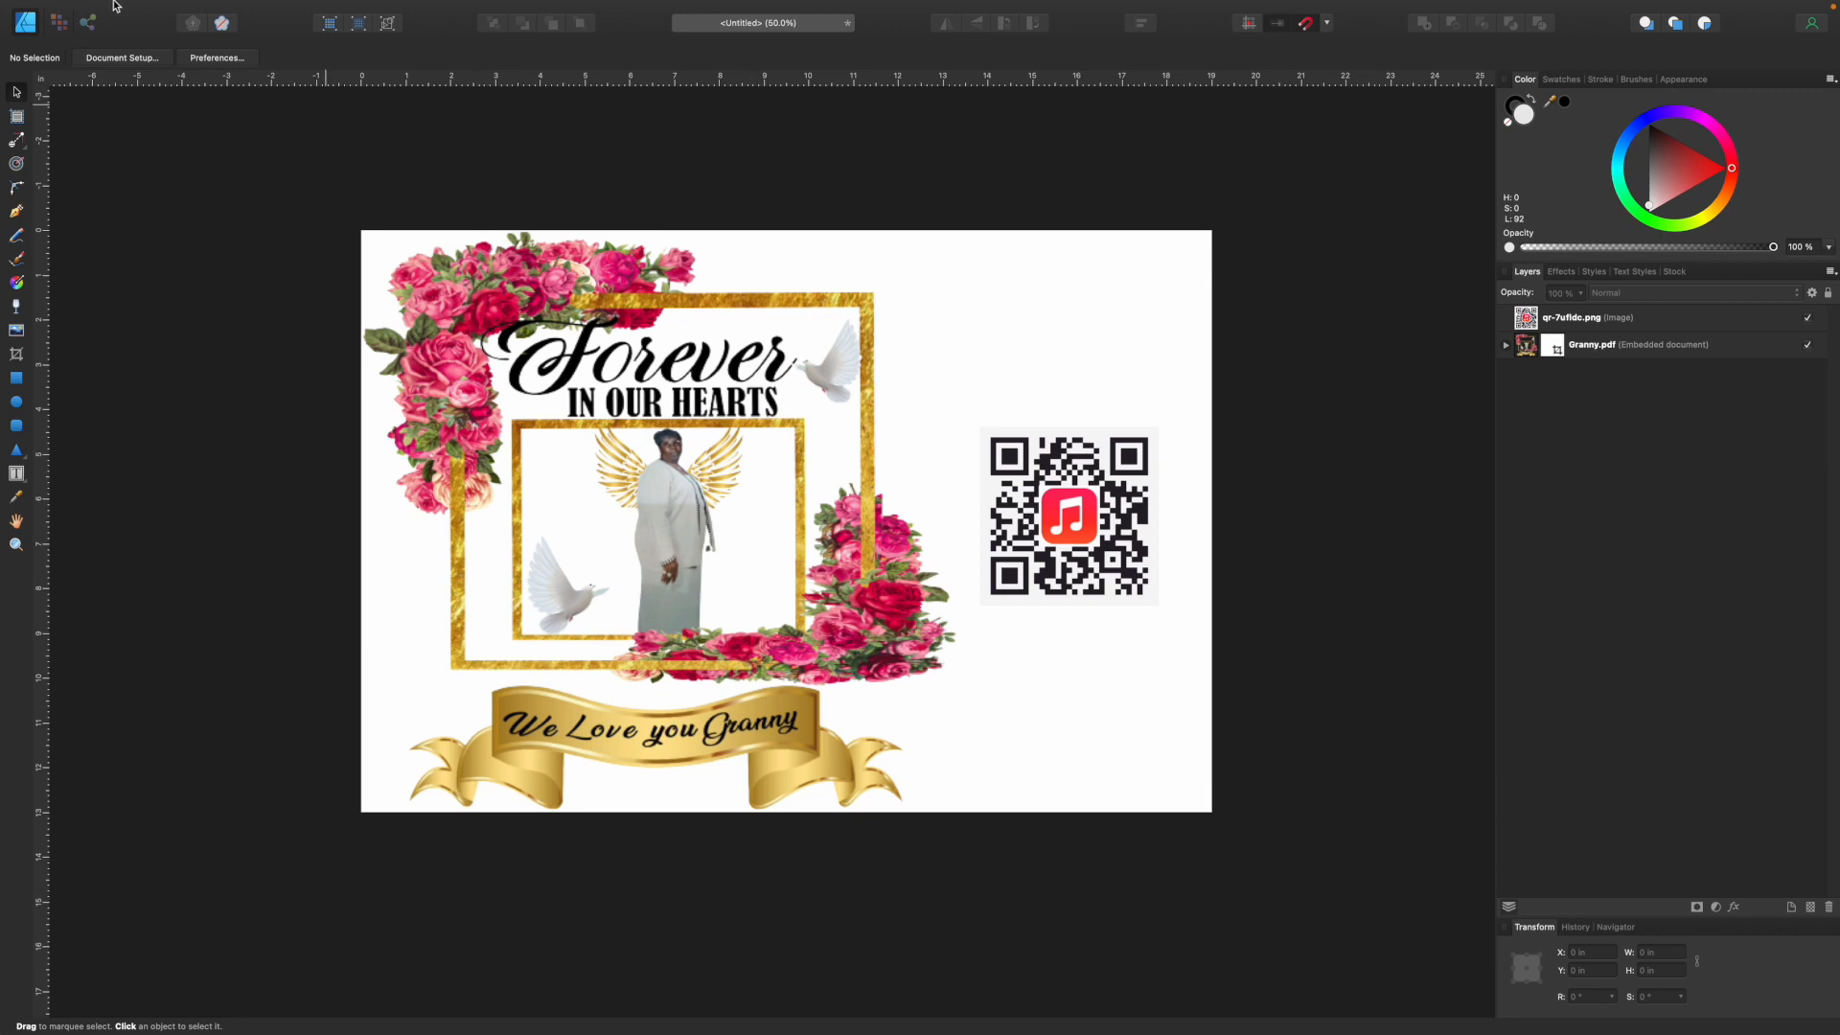
Open the print setup for the document and choose the Super B (13 x 19 in) paper size.
mouse_move(120, 6)
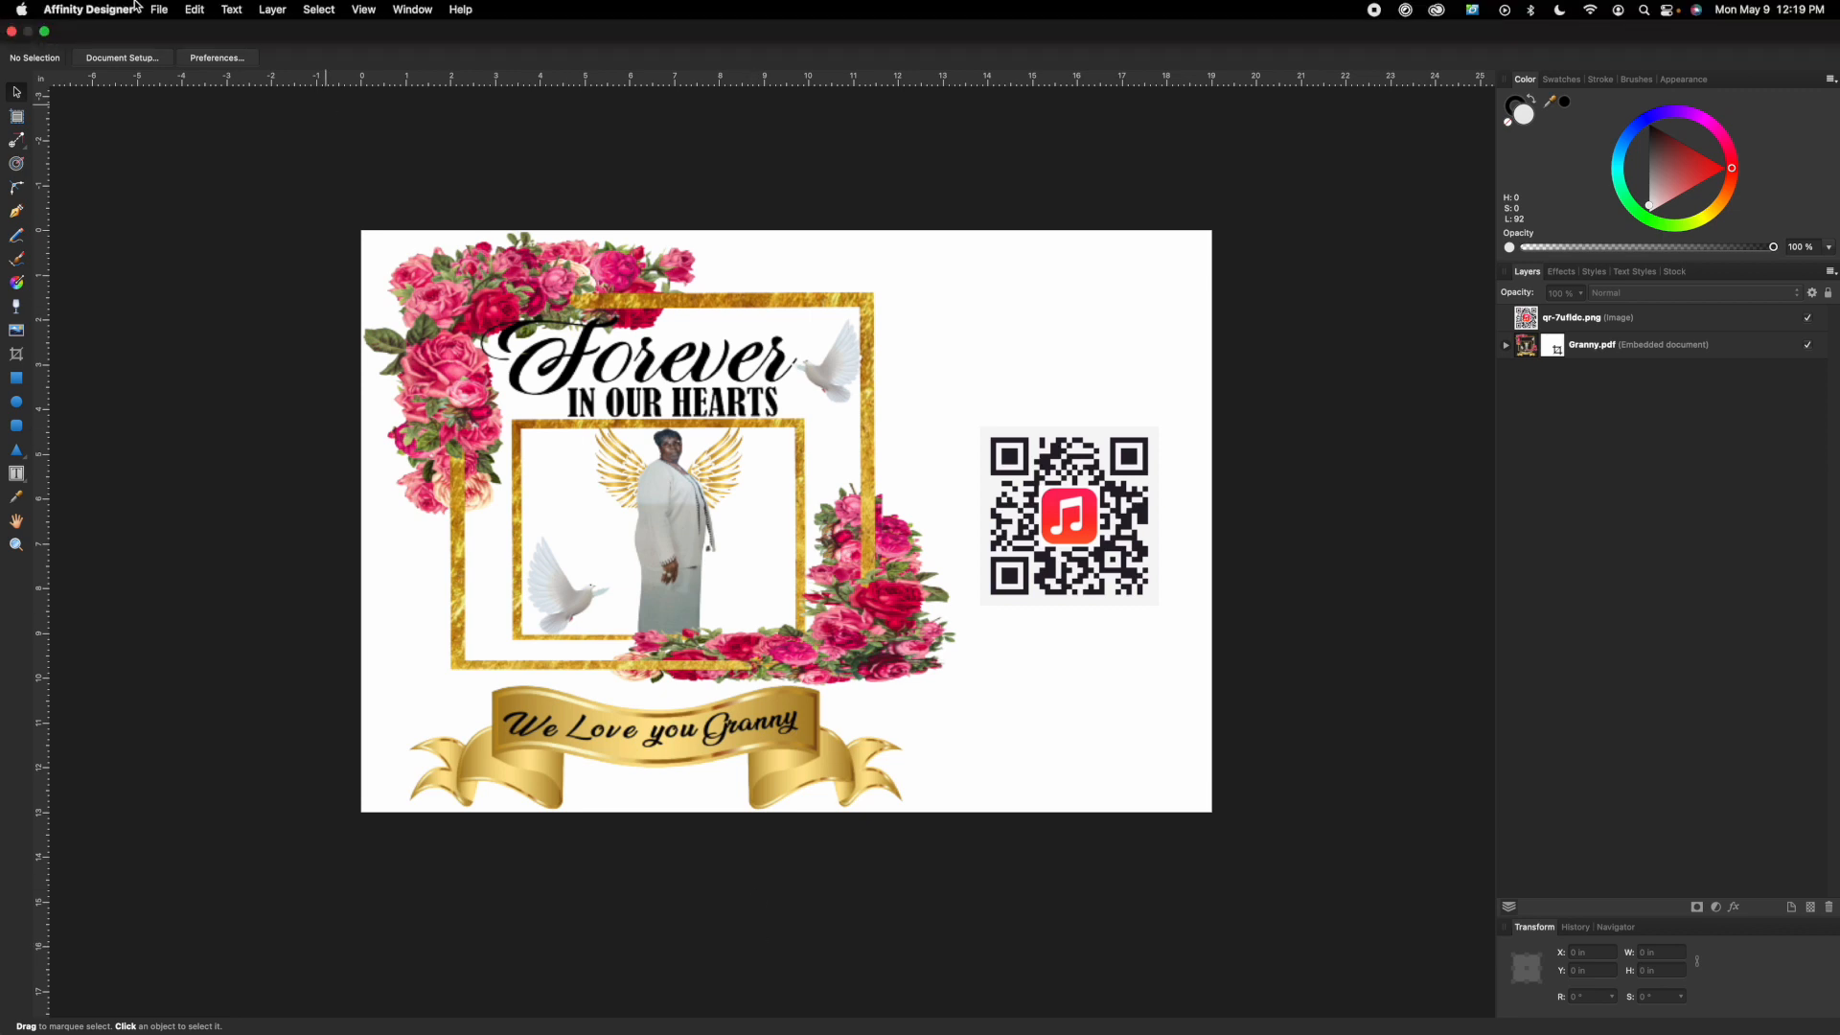
left_click(159, 10)
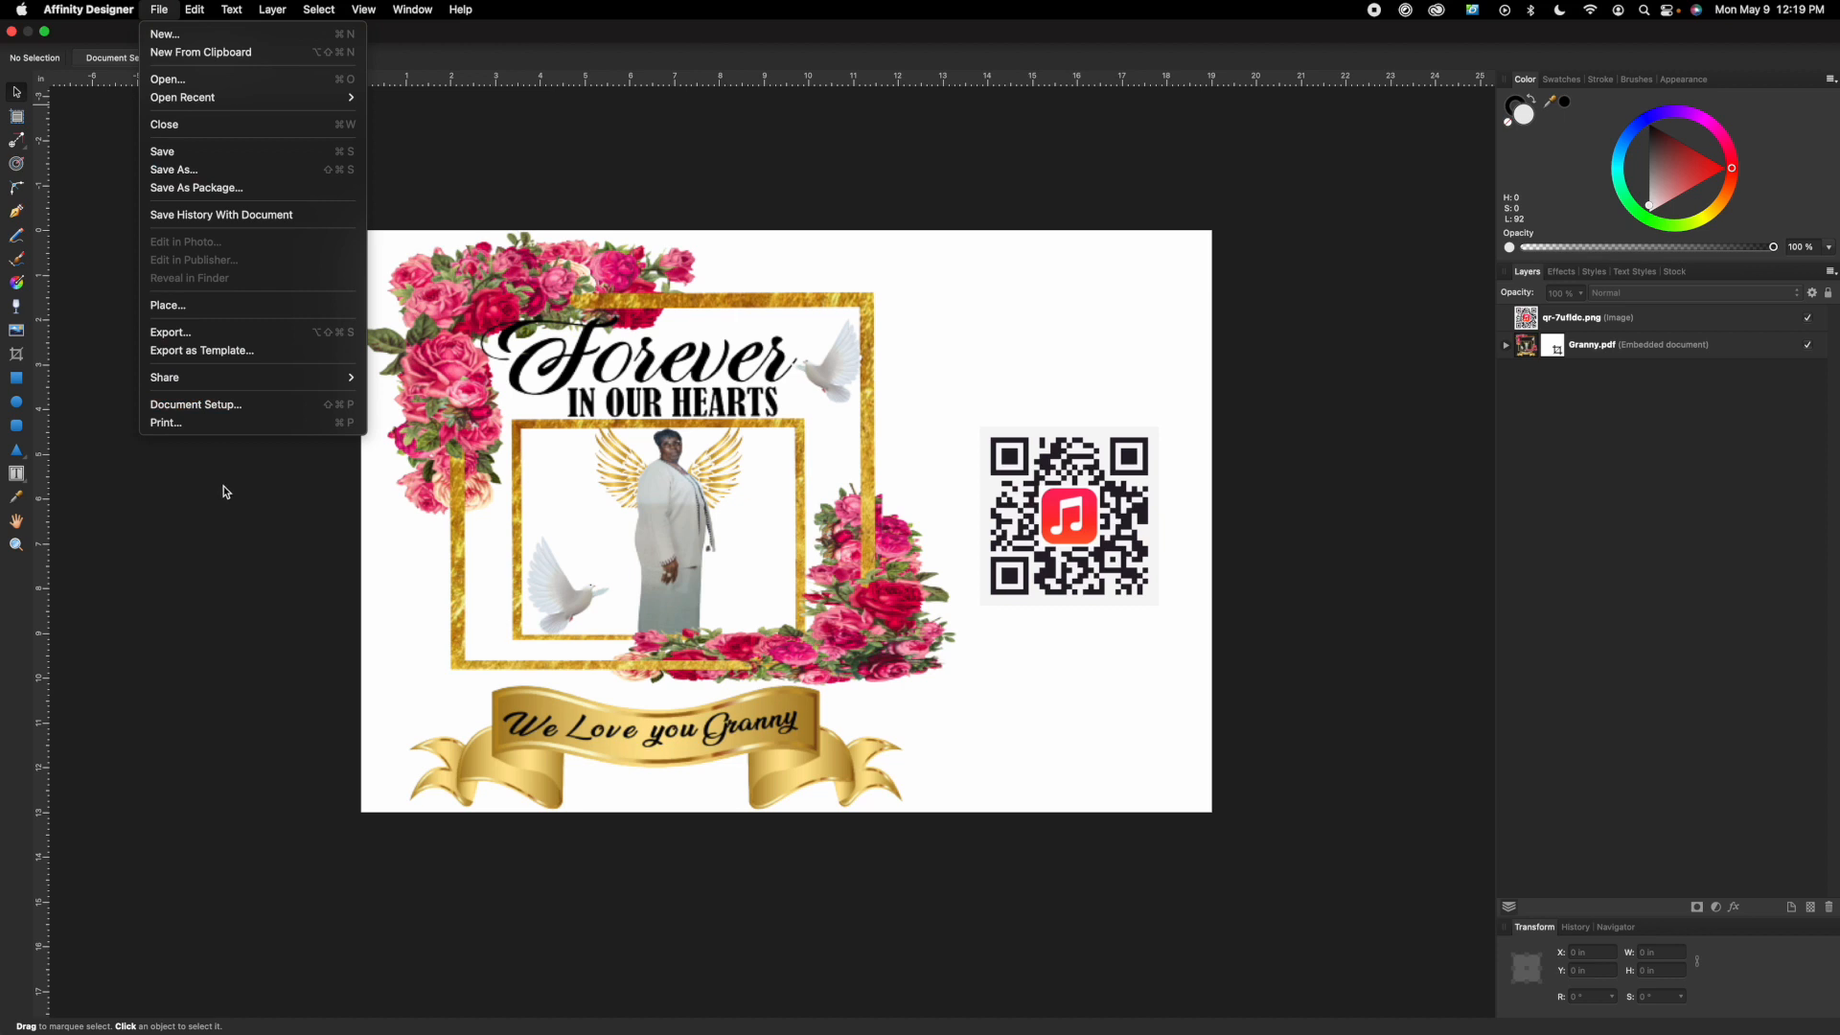
left_click(226, 423)
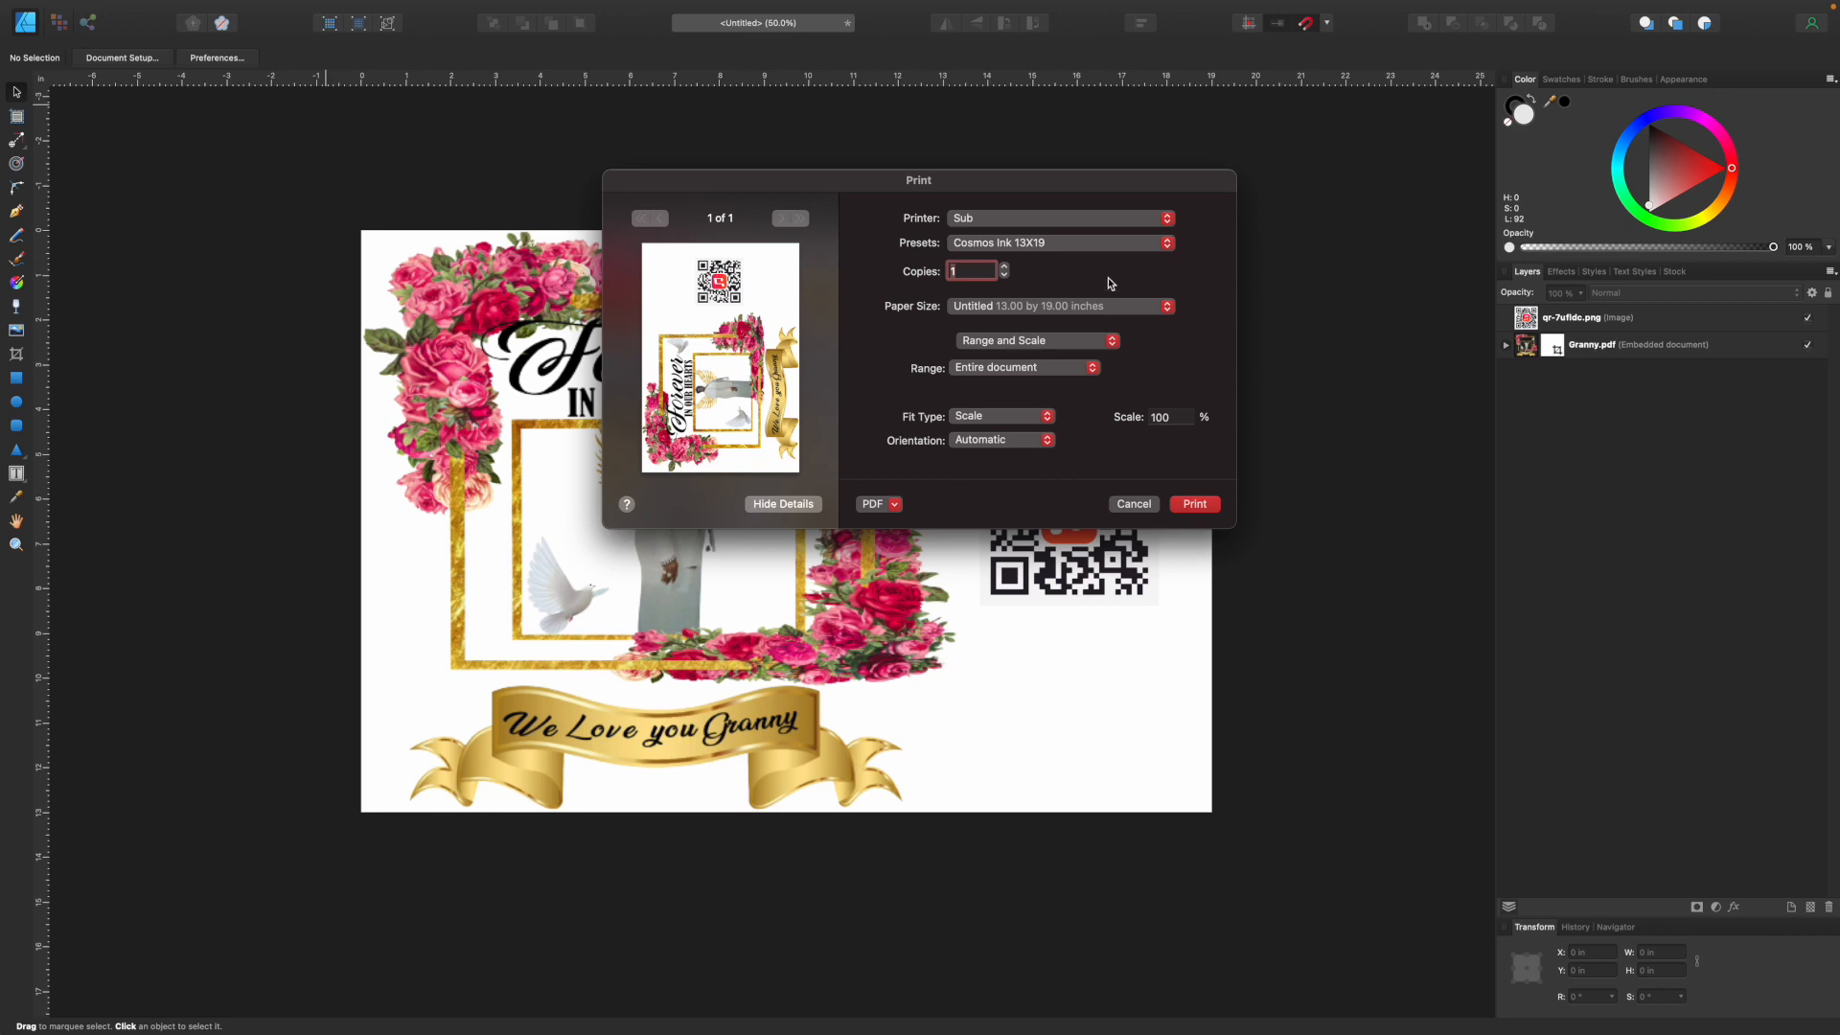
left_click(1024, 306)
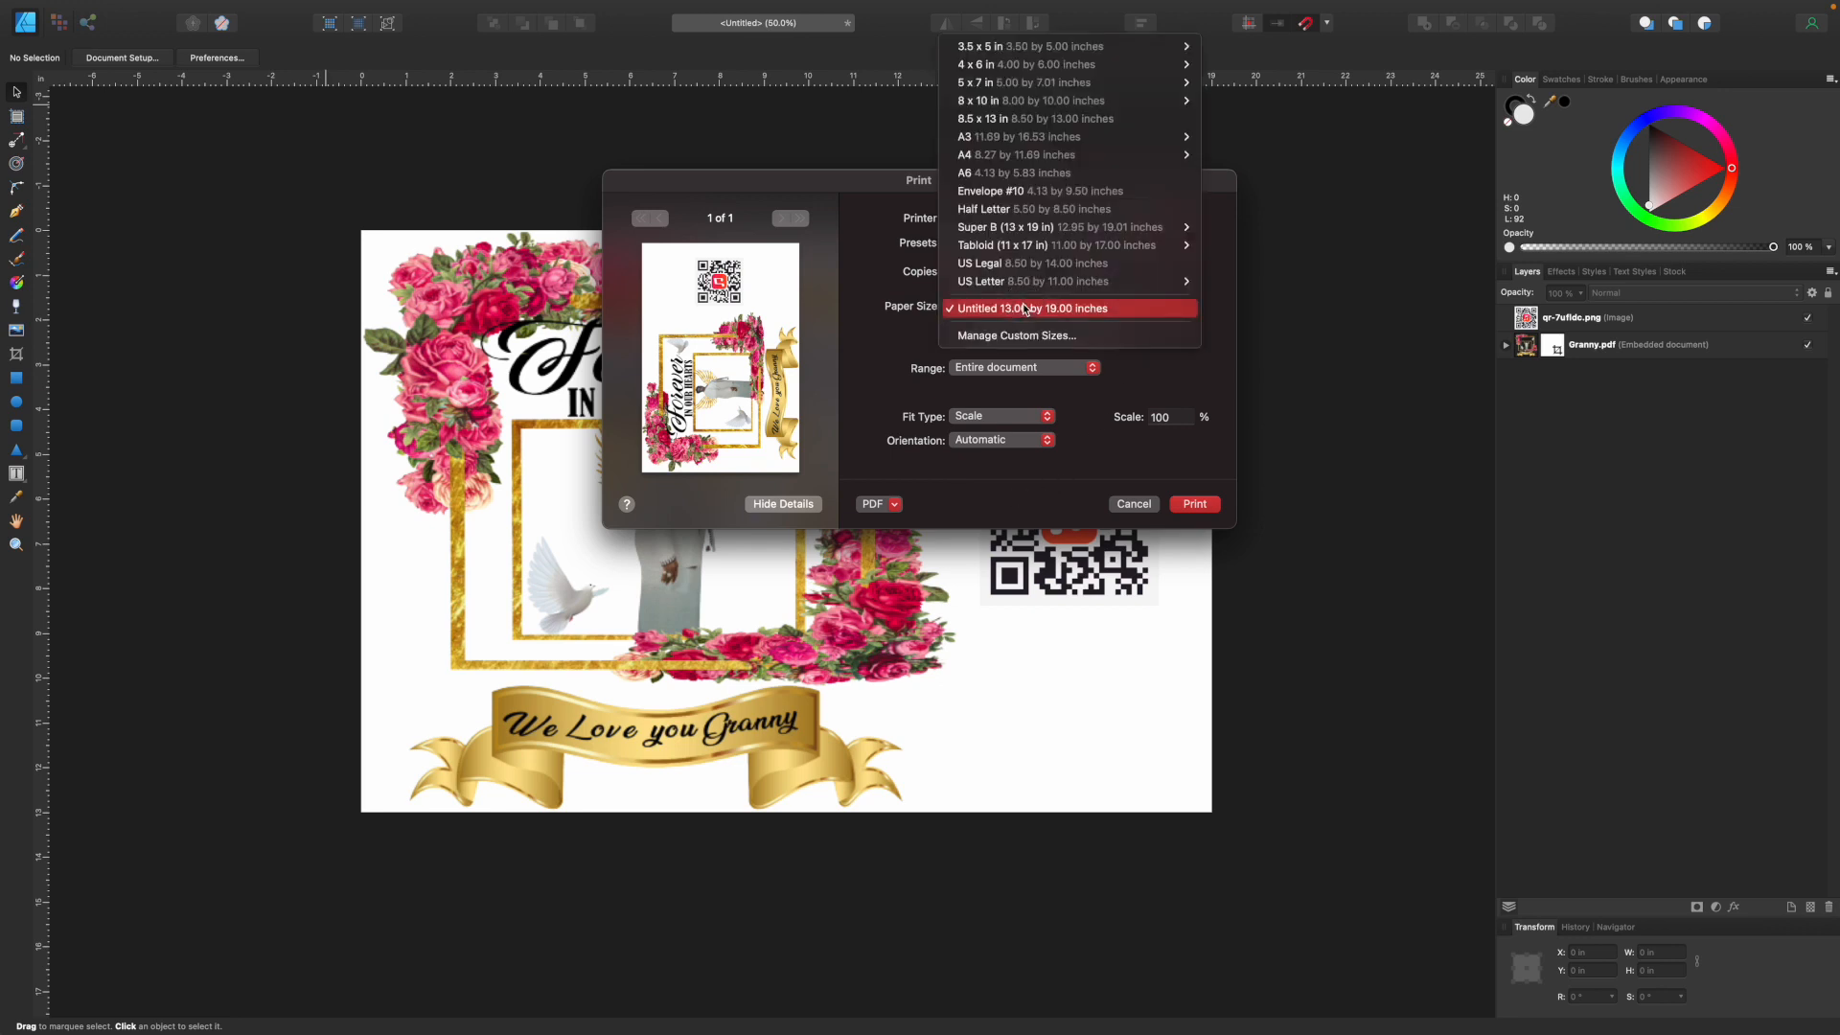
mouse_move(1116, 233)
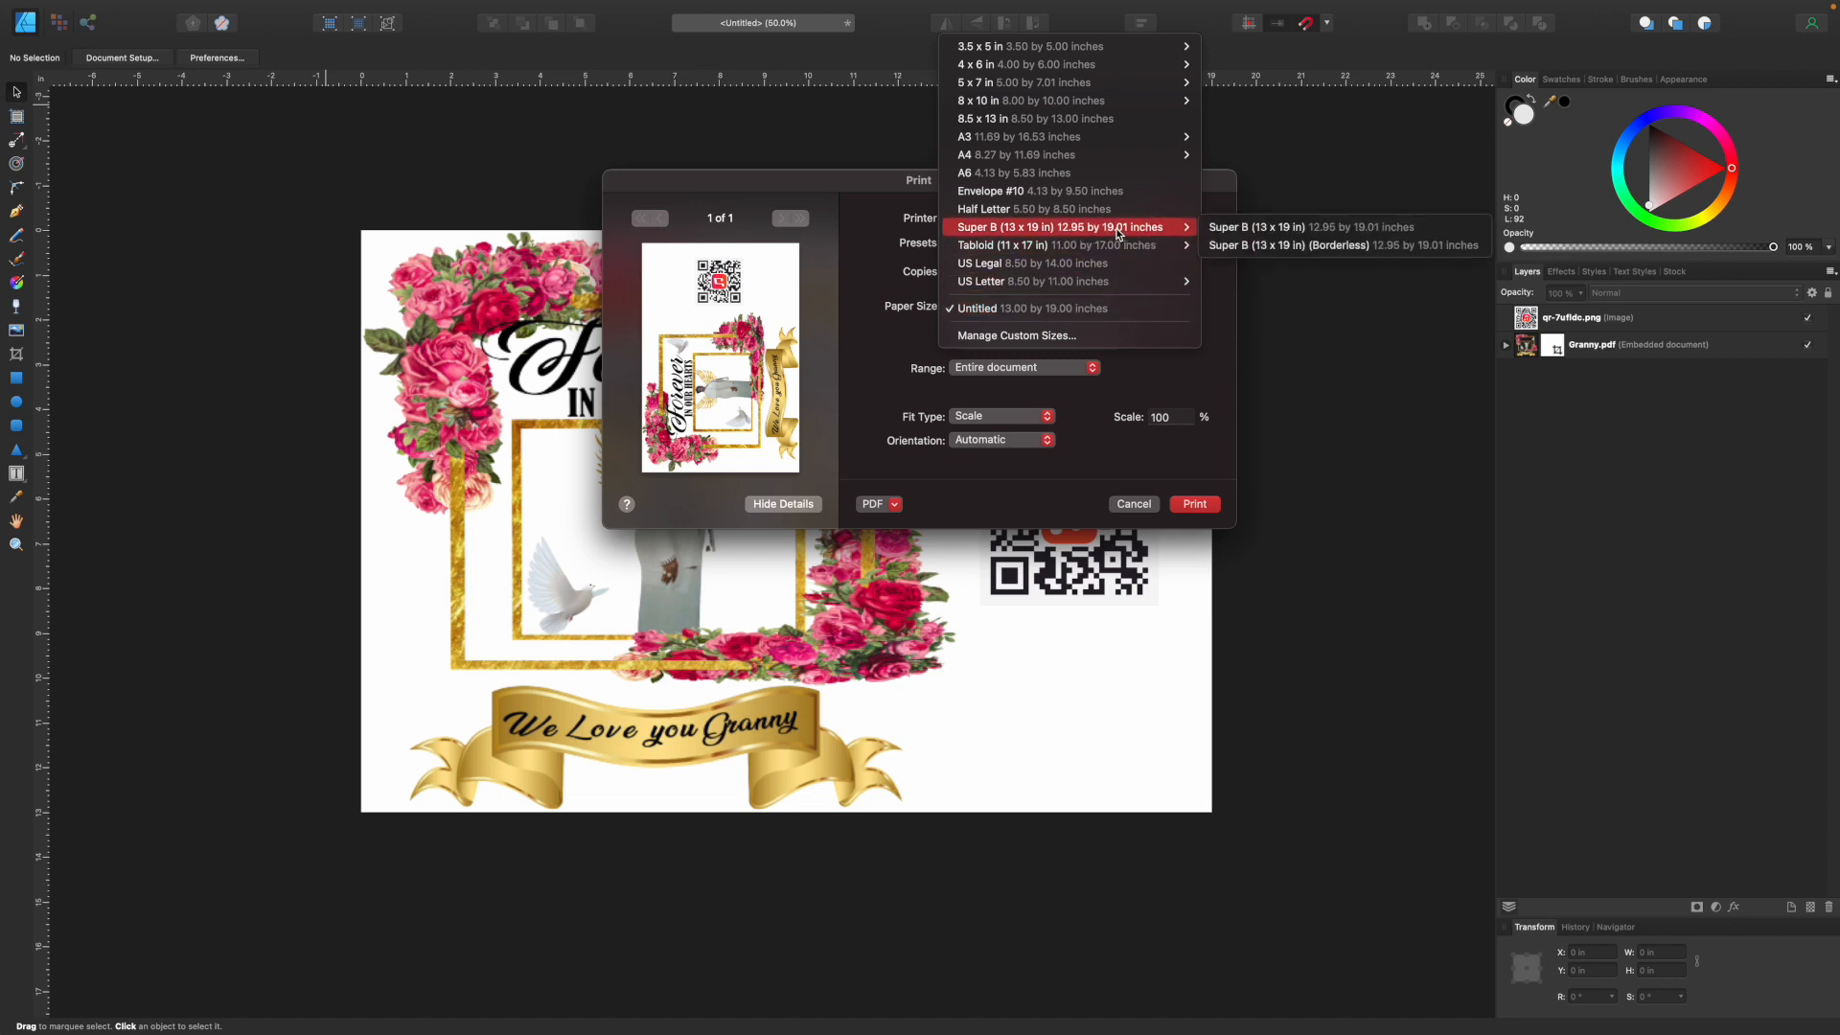
left_click(1255, 230)
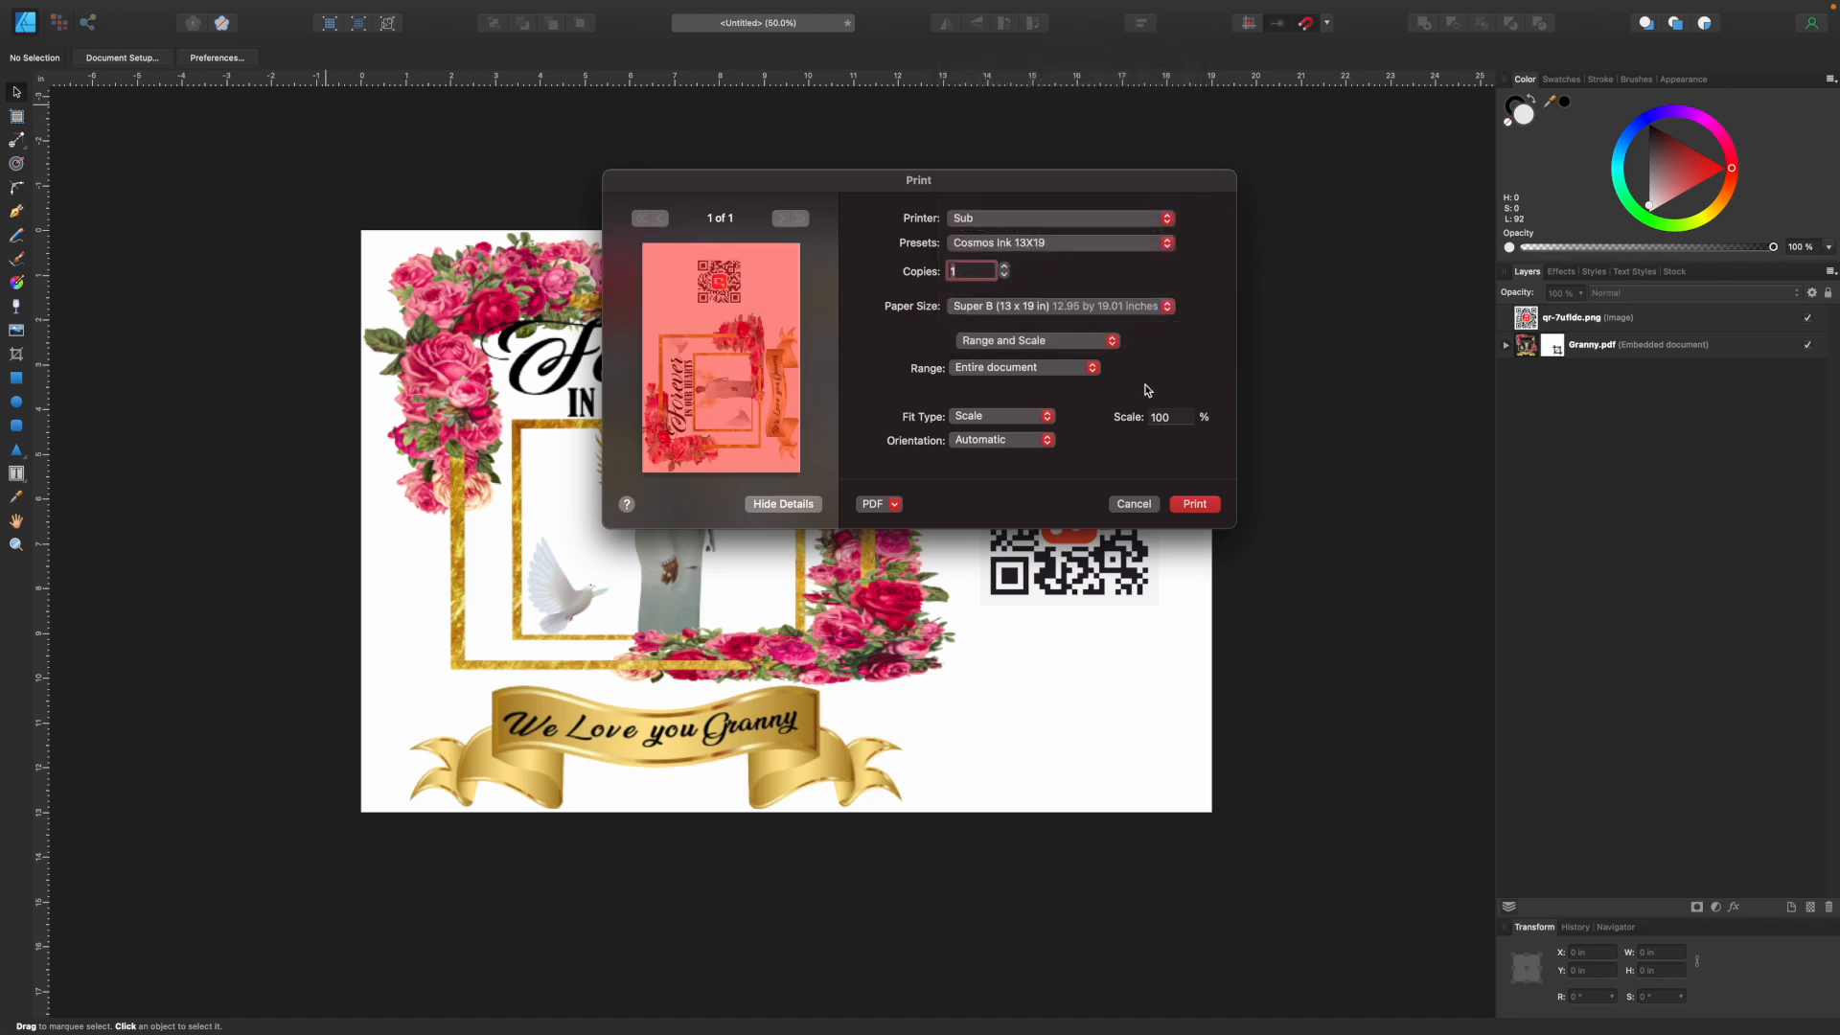
In the print settings, use Rear Paper Feed Slot as paper source, Plain Paper / Bright White Paper as media type and Quality as print quality.
left_click(1077, 369)
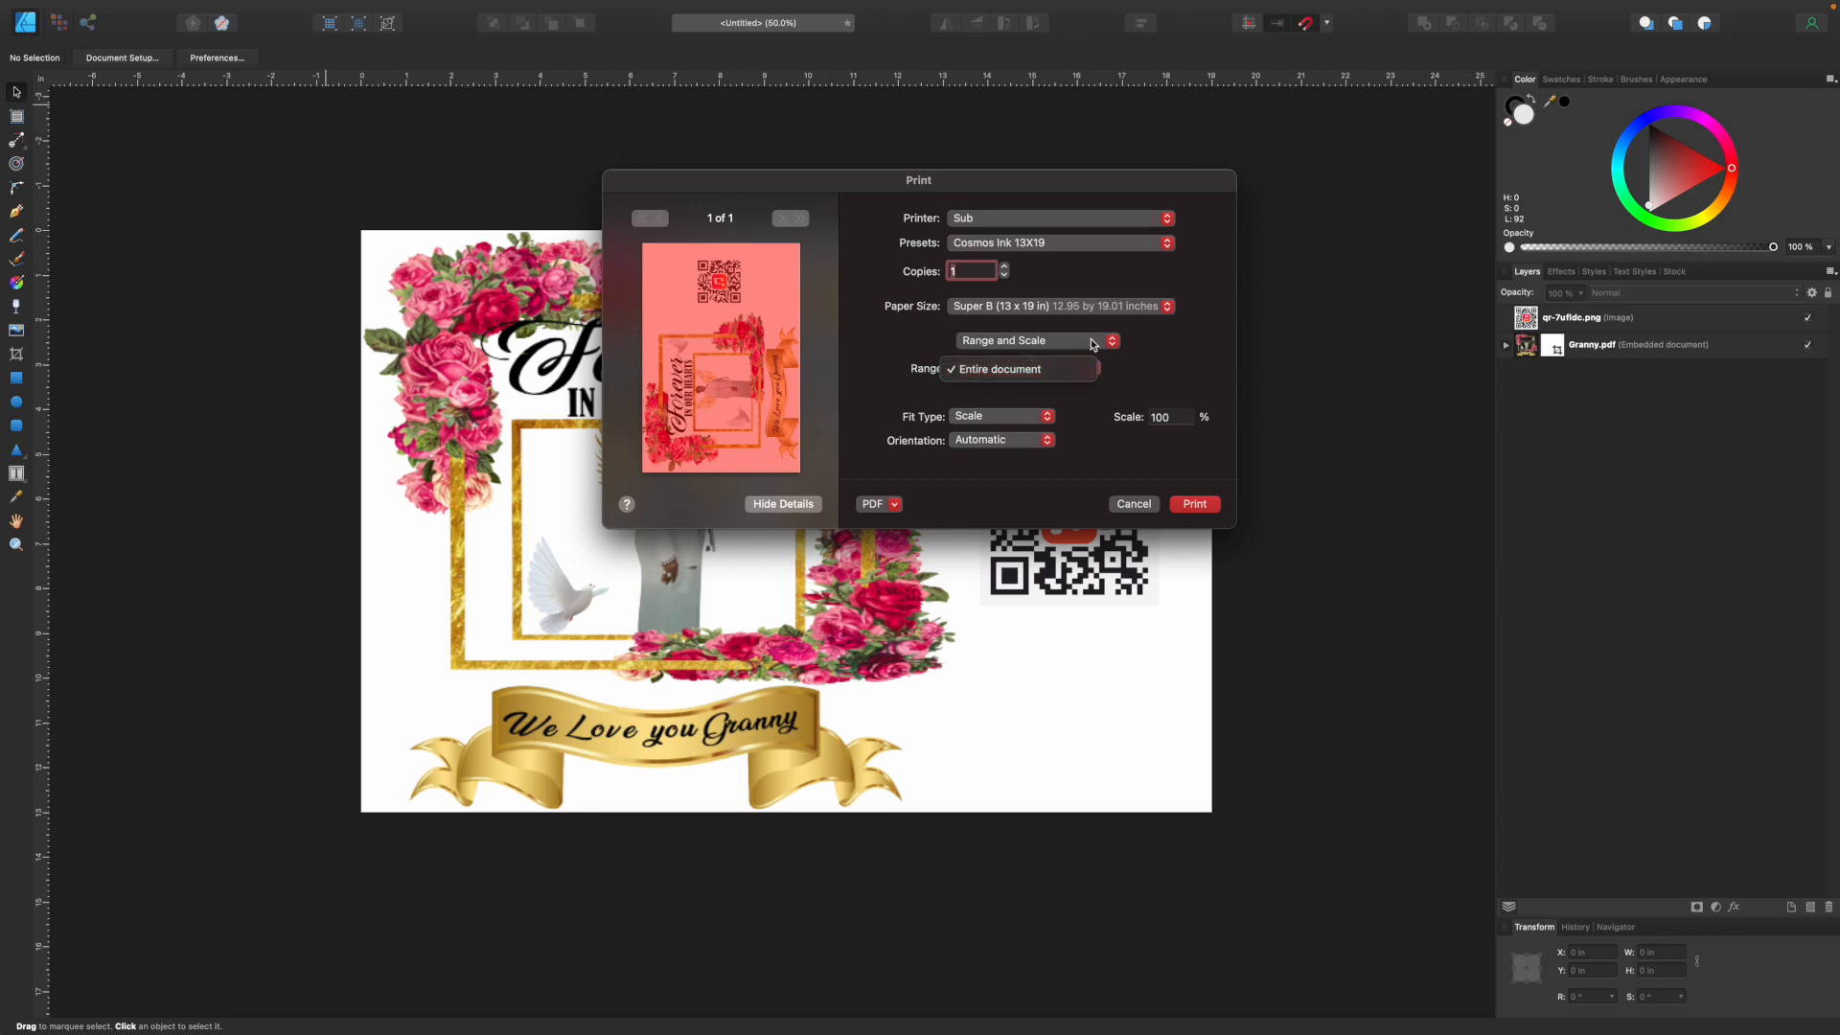
left_click(1094, 342)
left_click(1052, 487)
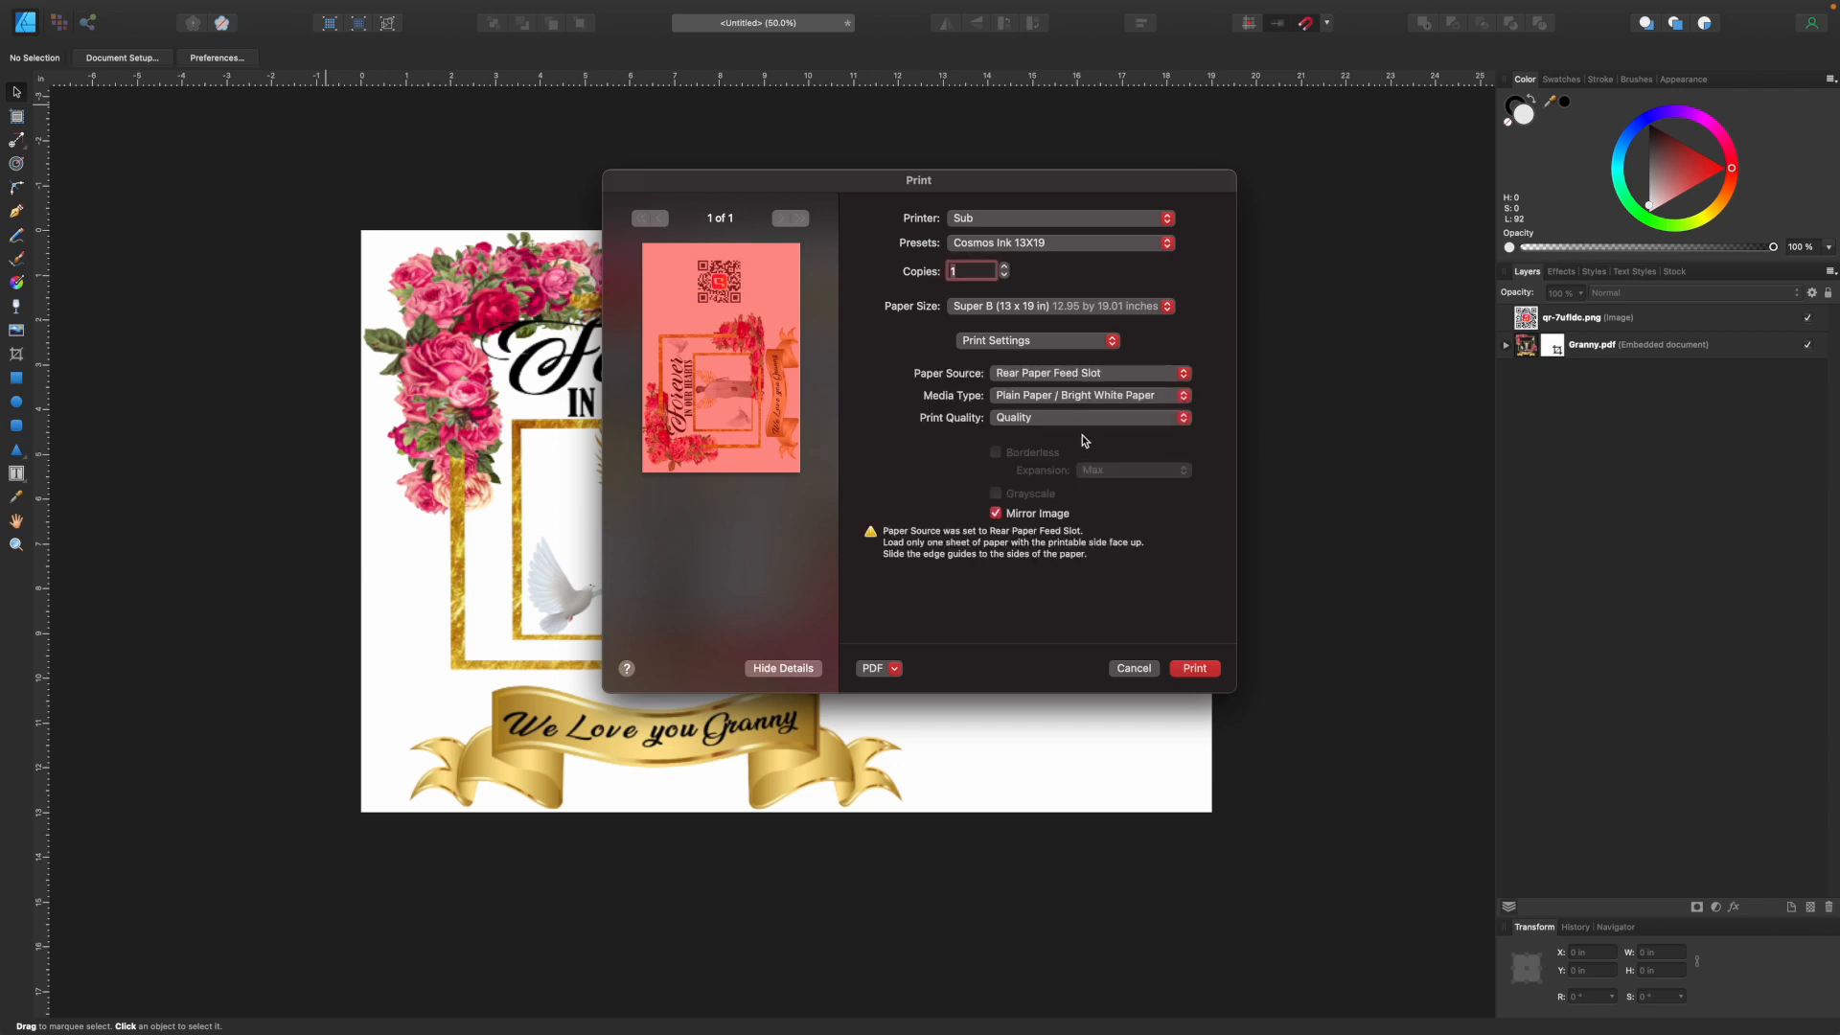
left_click(1137, 377)
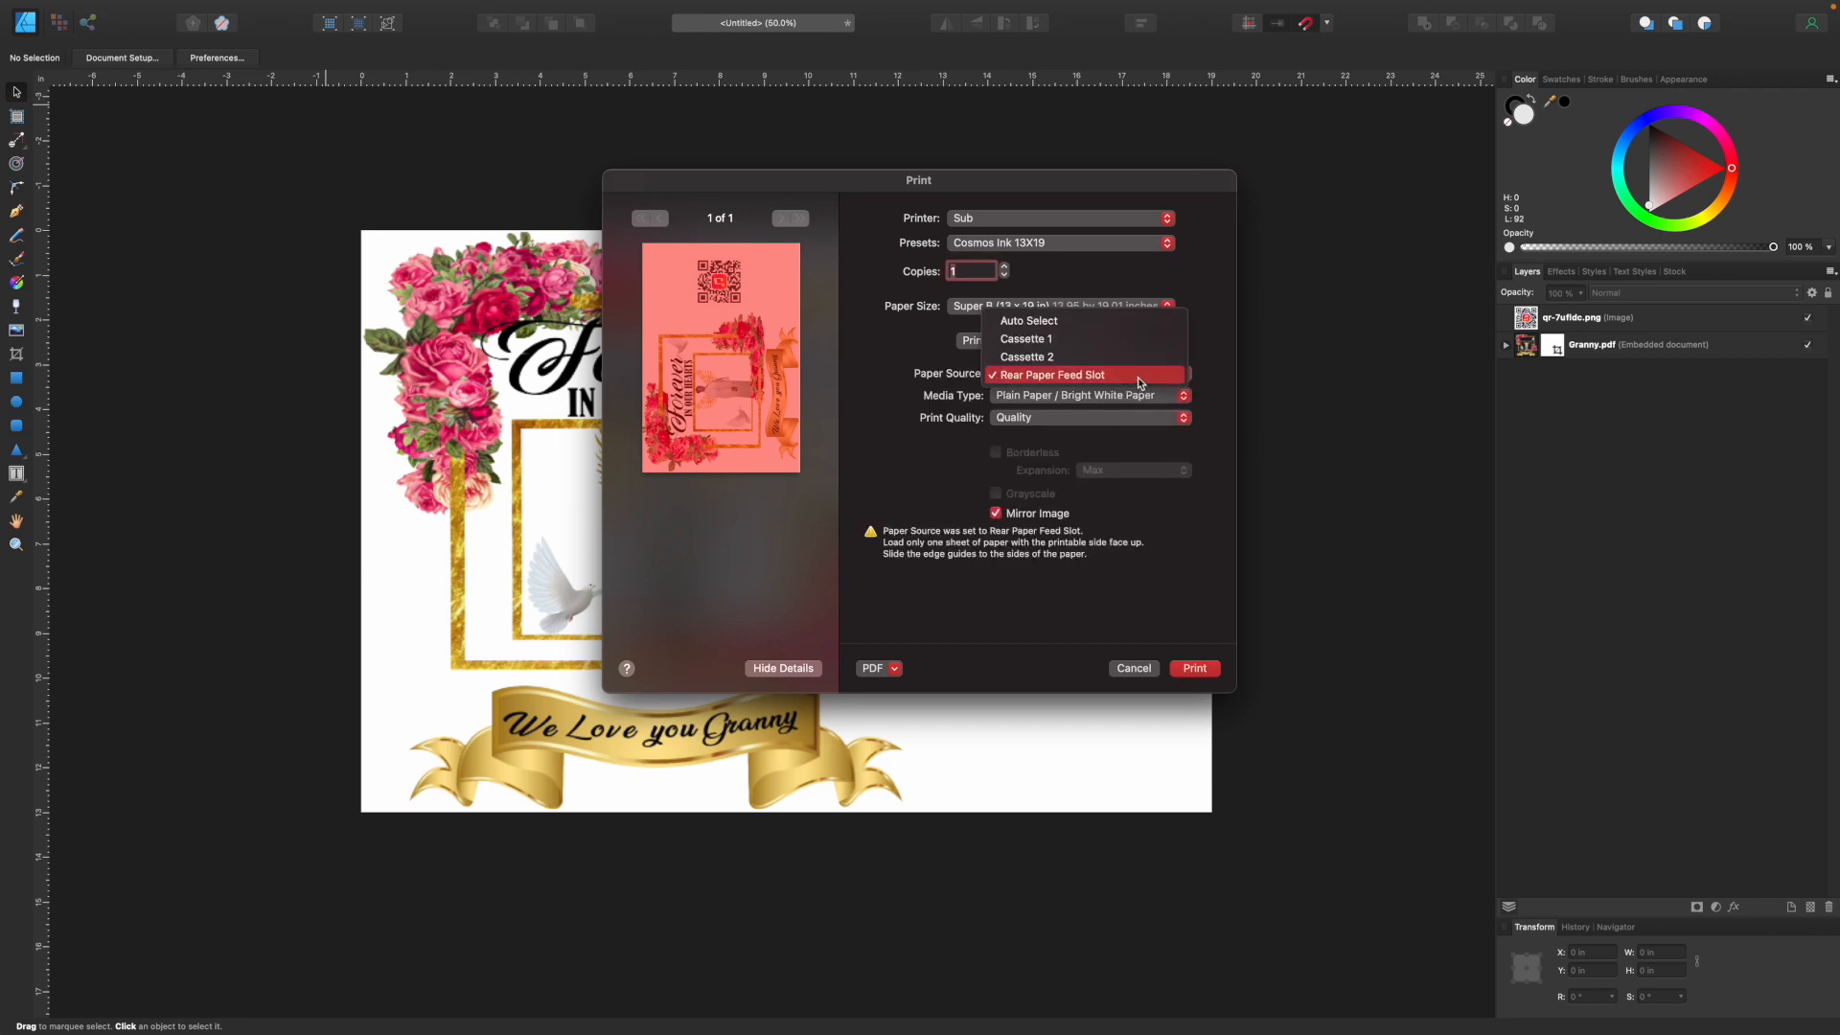
left_click(1137, 376)
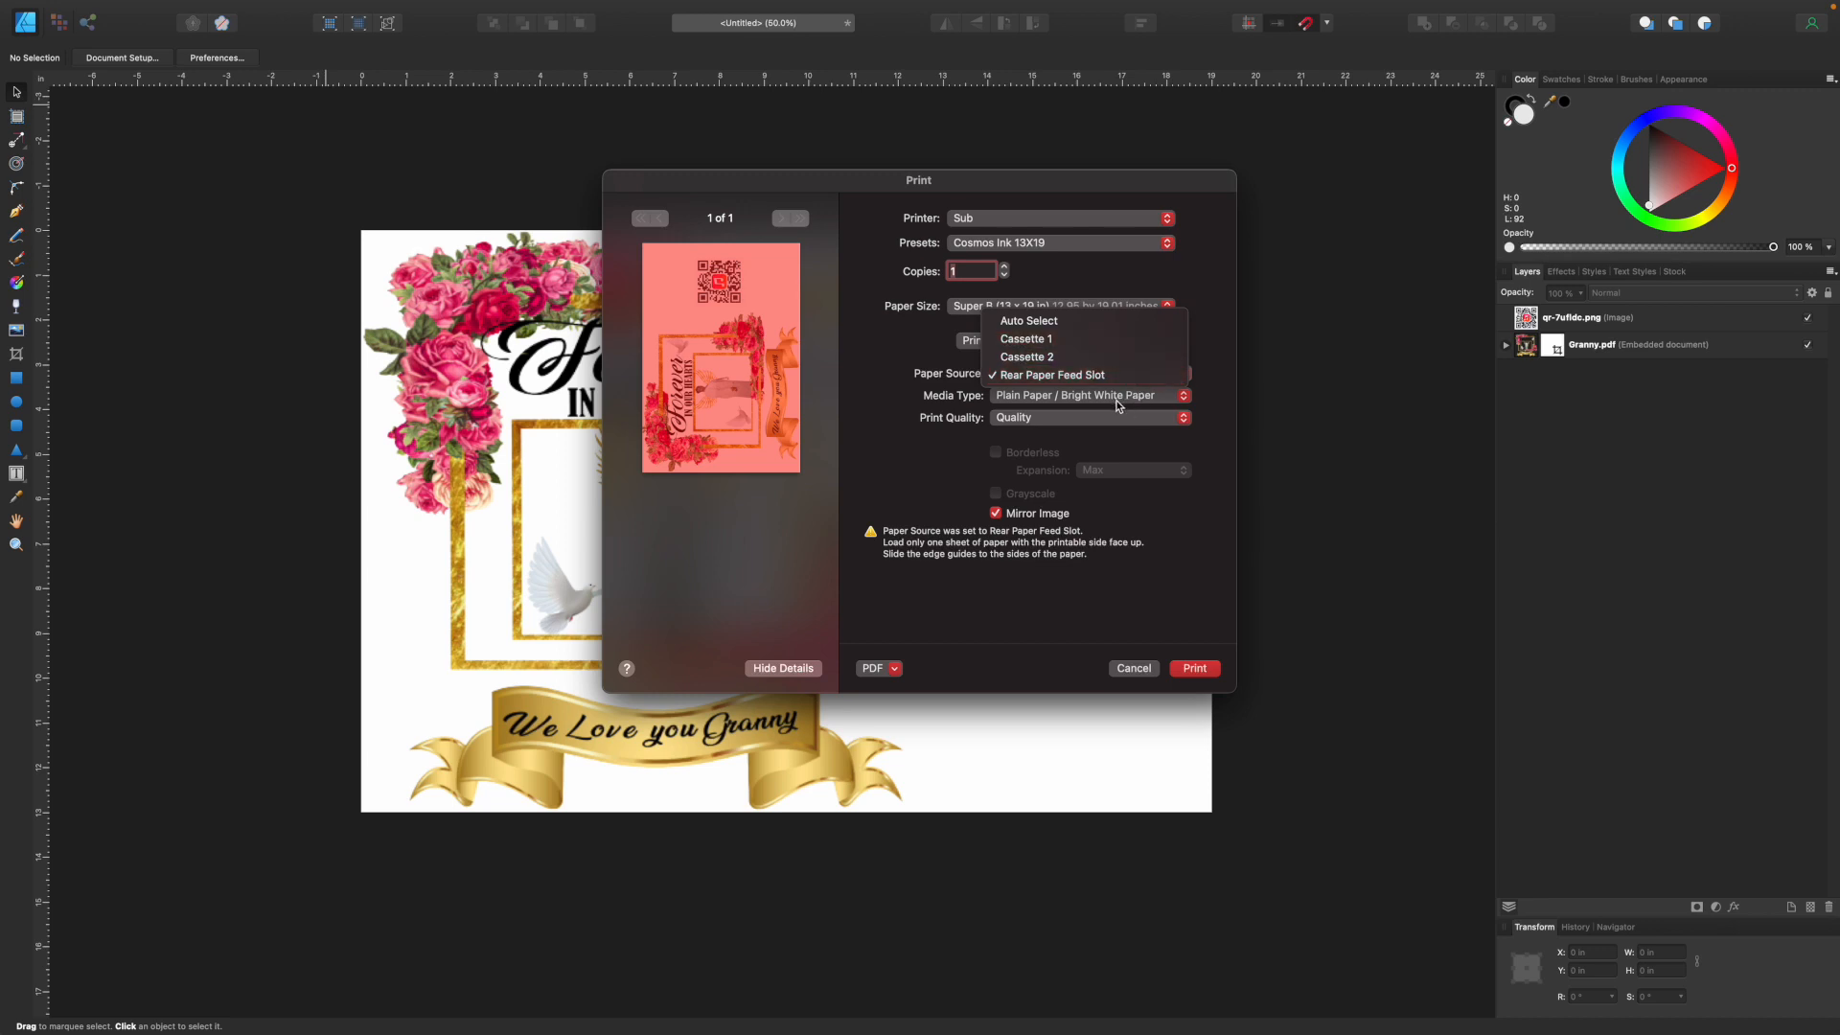
left_click(1119, 400)
left_click(1118, 397)
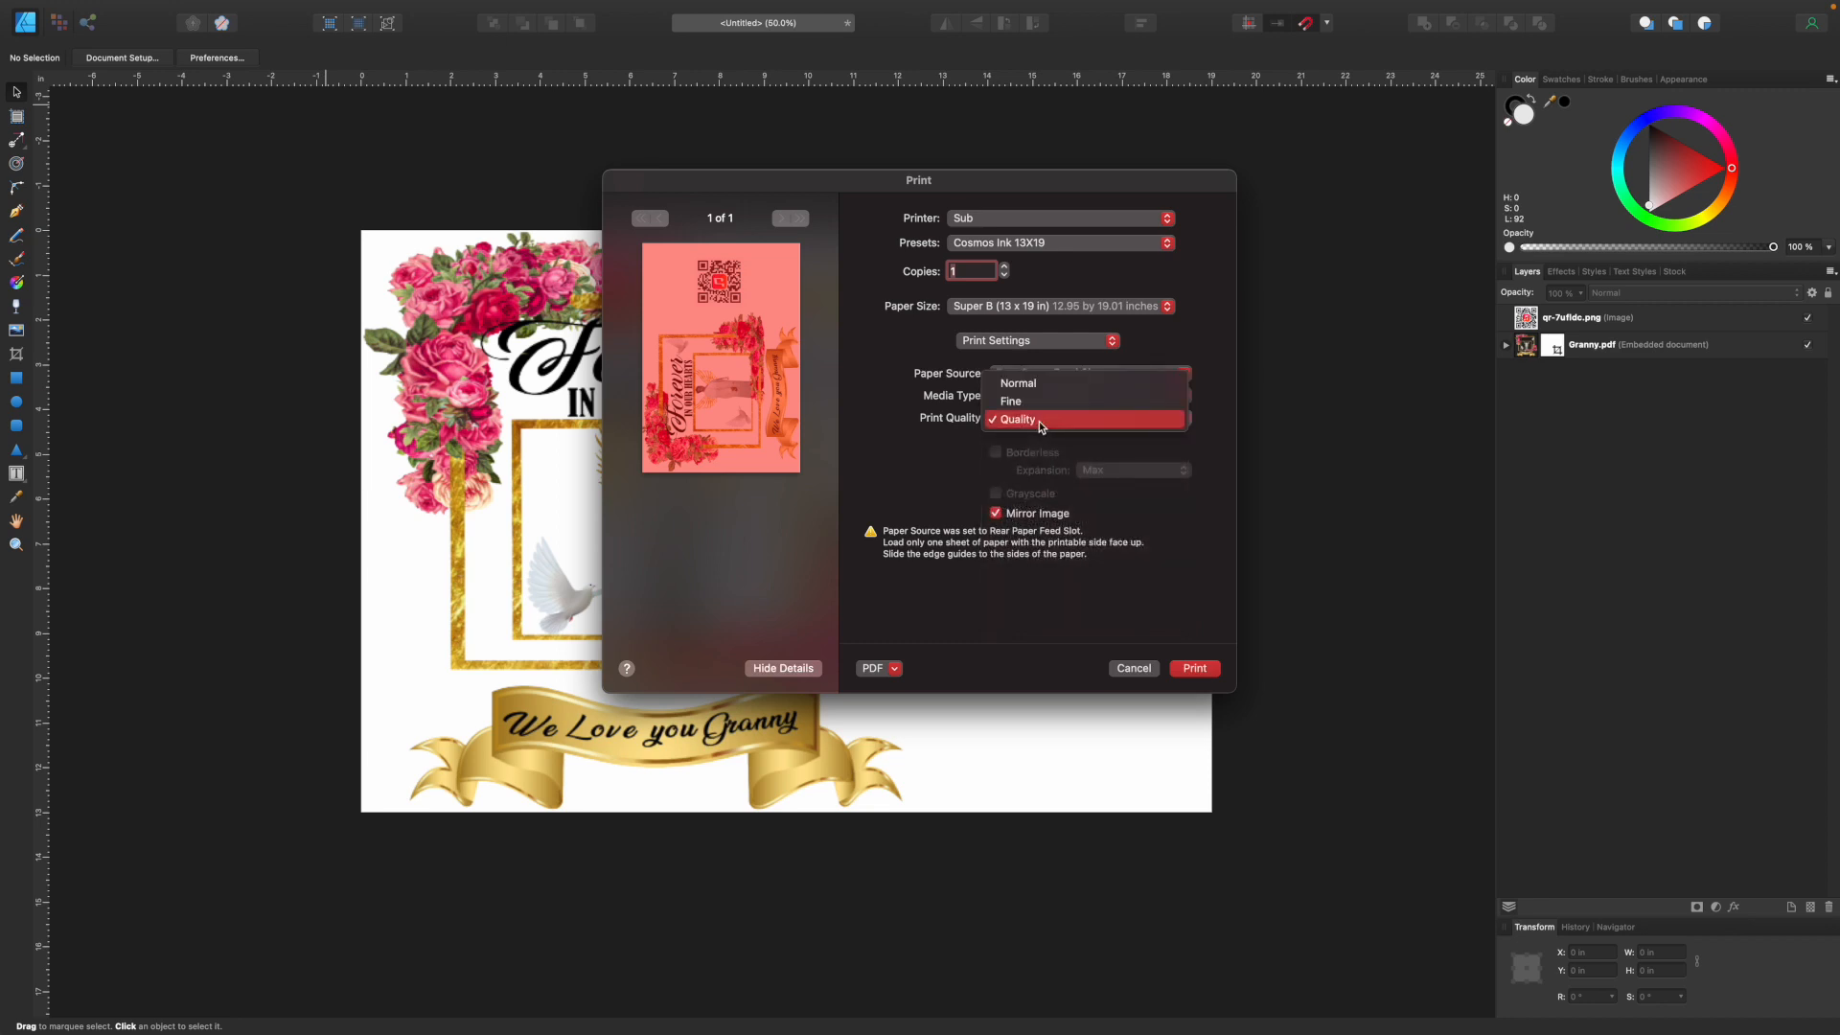
left_click(1038, 422)
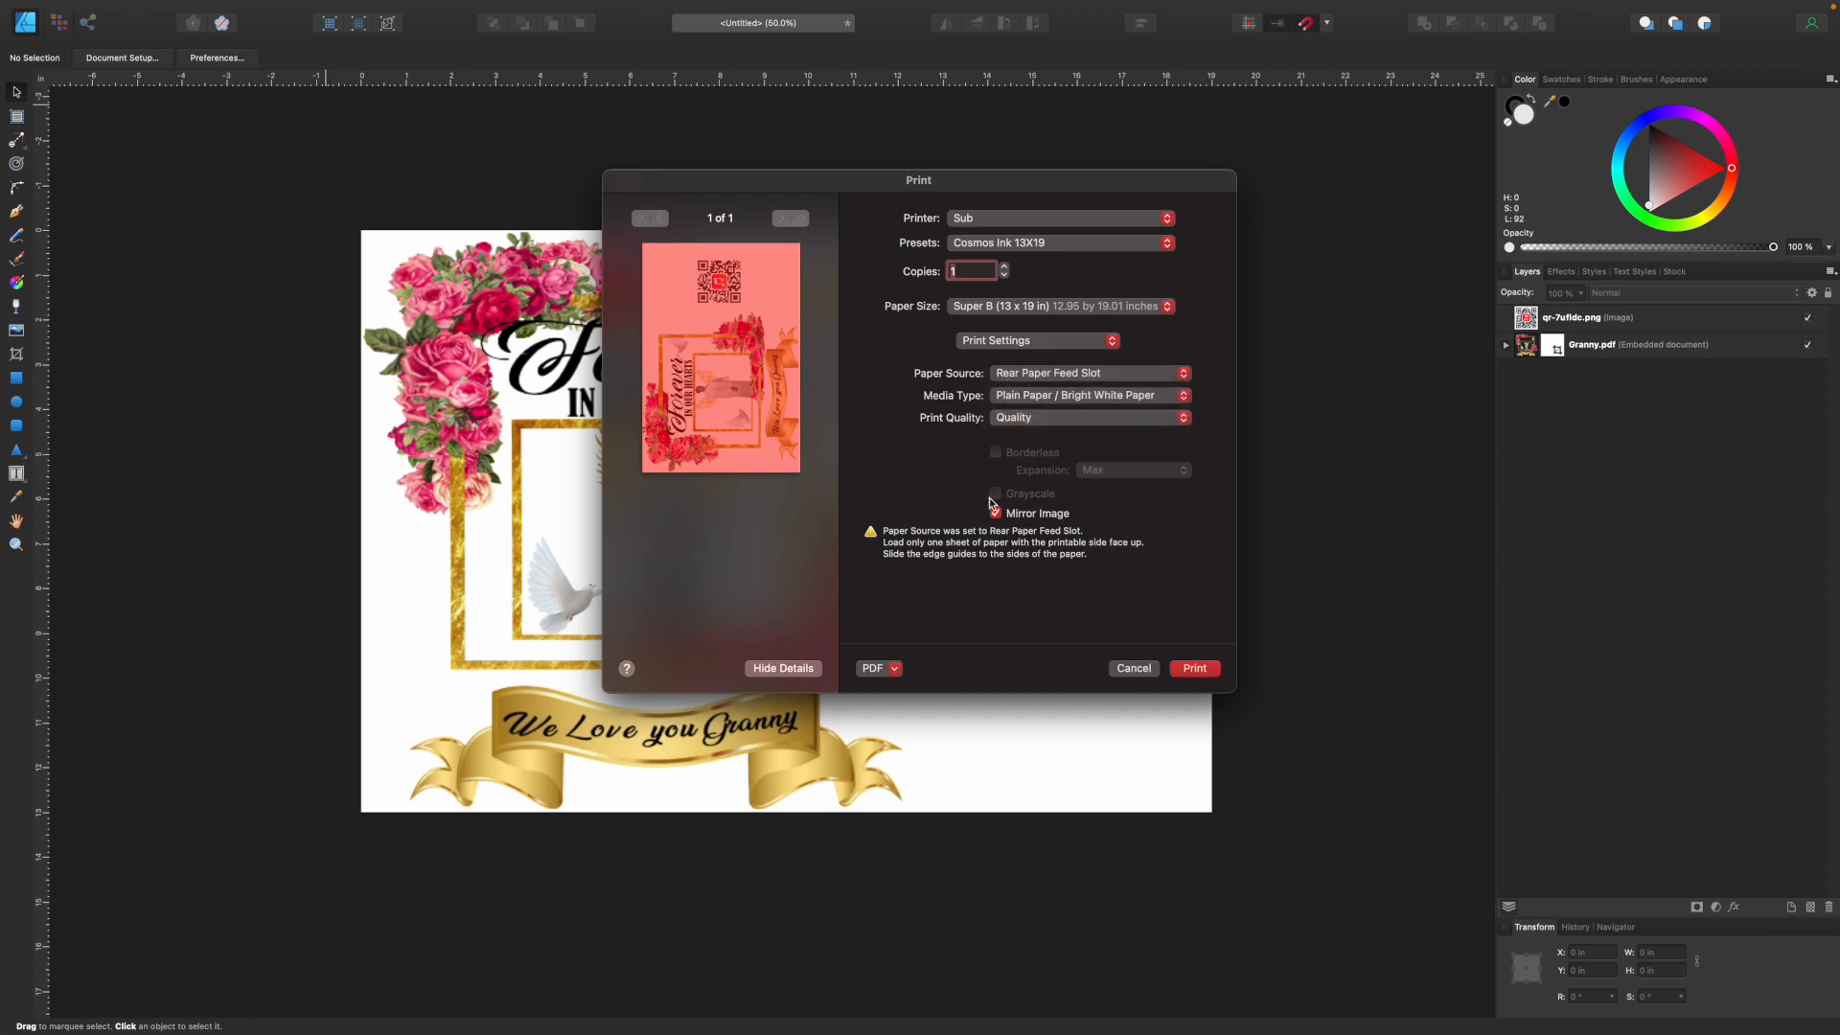